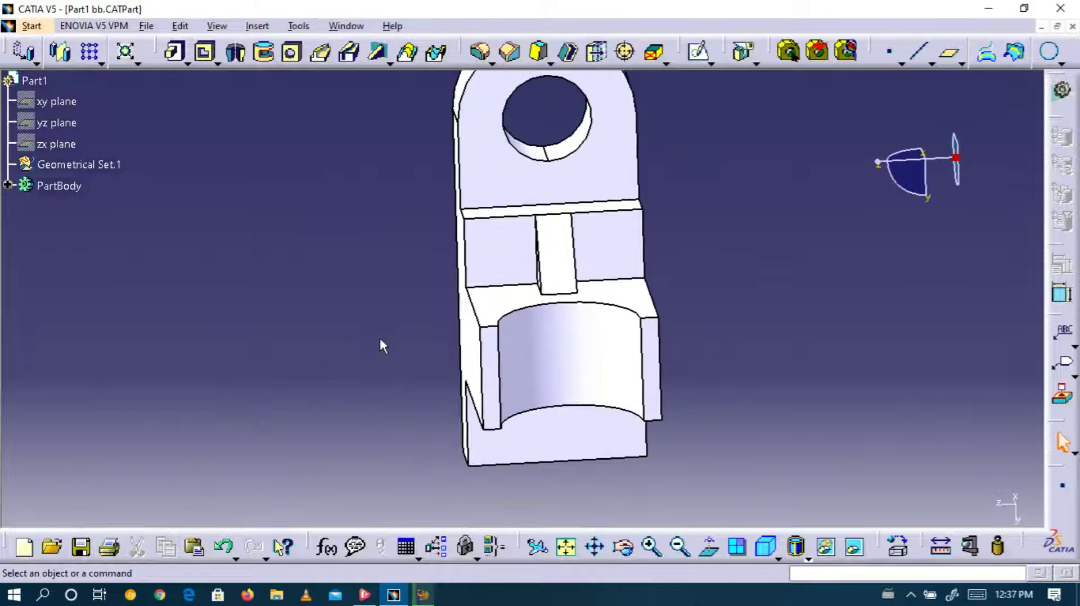
# Step: Examine the finished bracket model from several angles
pyautogui.moveTo(922, 195); pyautogui.dragTo(842, 115)
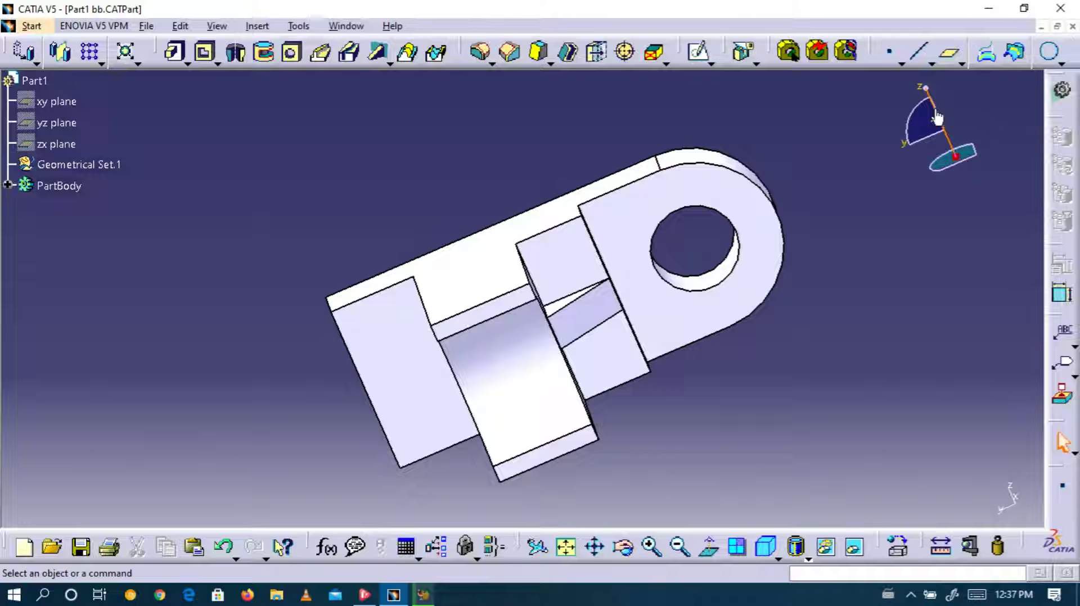
pyautogui.click(623, 547)
pyautogui.moveTo(758, 468); pyautogui.dragTo(613, 313)
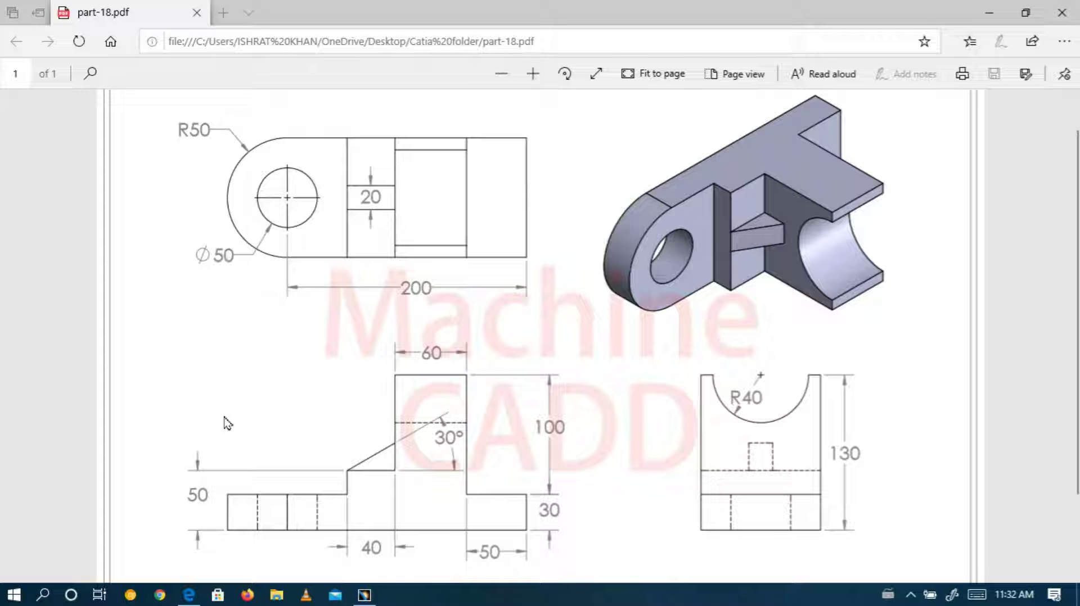
# Step: Switch to CATIA V5 and create a new Part Design part named Part1 with hybrid design enabled and a geometrical set
pyautogui.click(365, 595)
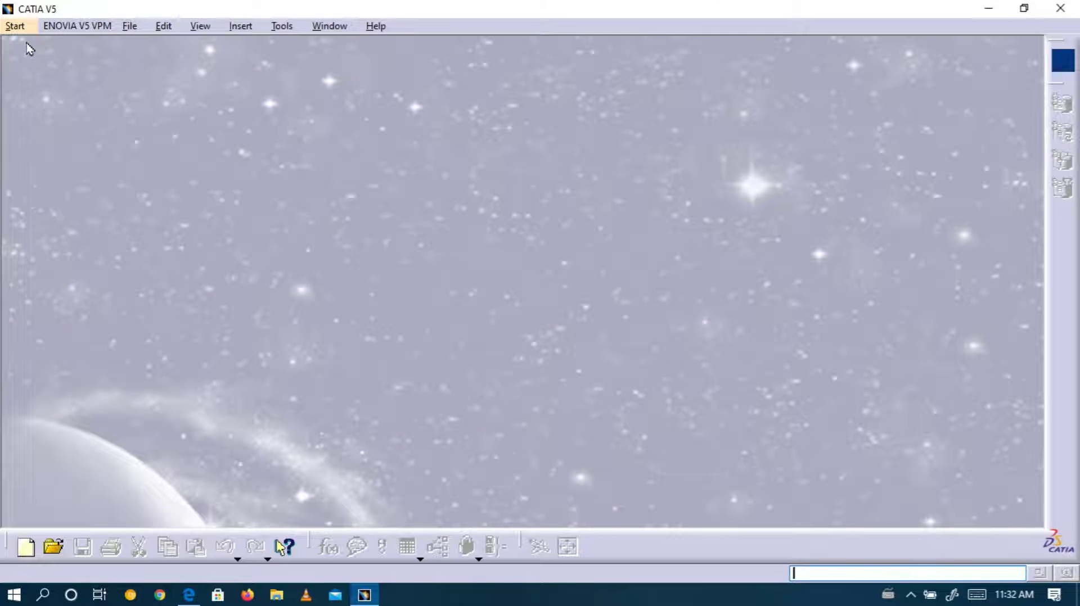
pyautogui.click(15, 27)
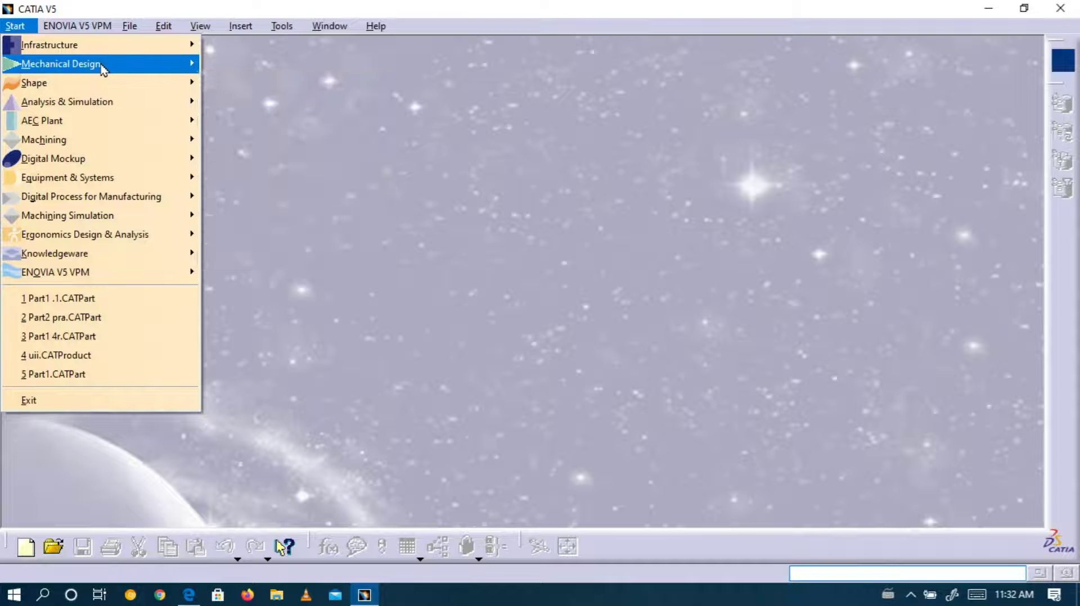
pyautogui.moveTo(103, 68)
pyautogui.click(243, 63)
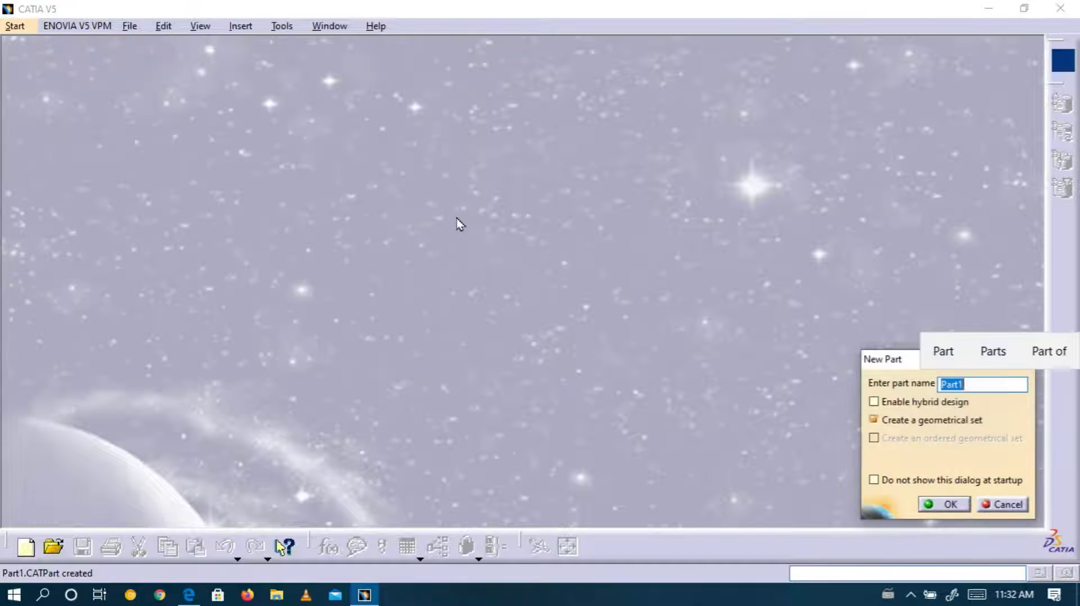
pyautogui.click(891, 401)
pyautogui.click(947, 504)
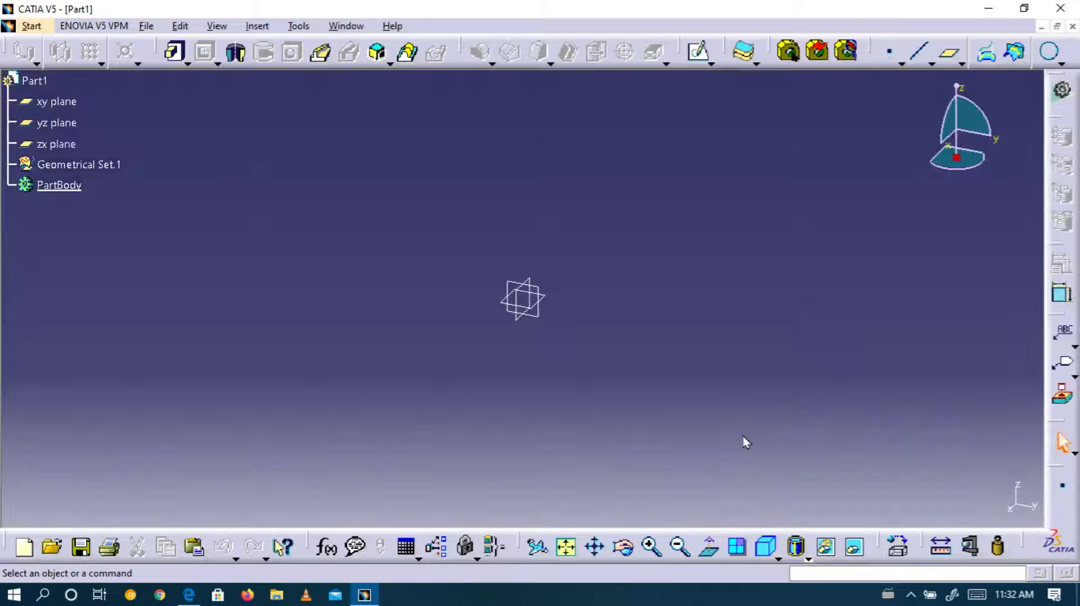
# Step: Open a sketch on the yz plane and draw two concentric circles at the origin, about 62 mm and 33 mm in diameter
pyautogui.click(513, 284)
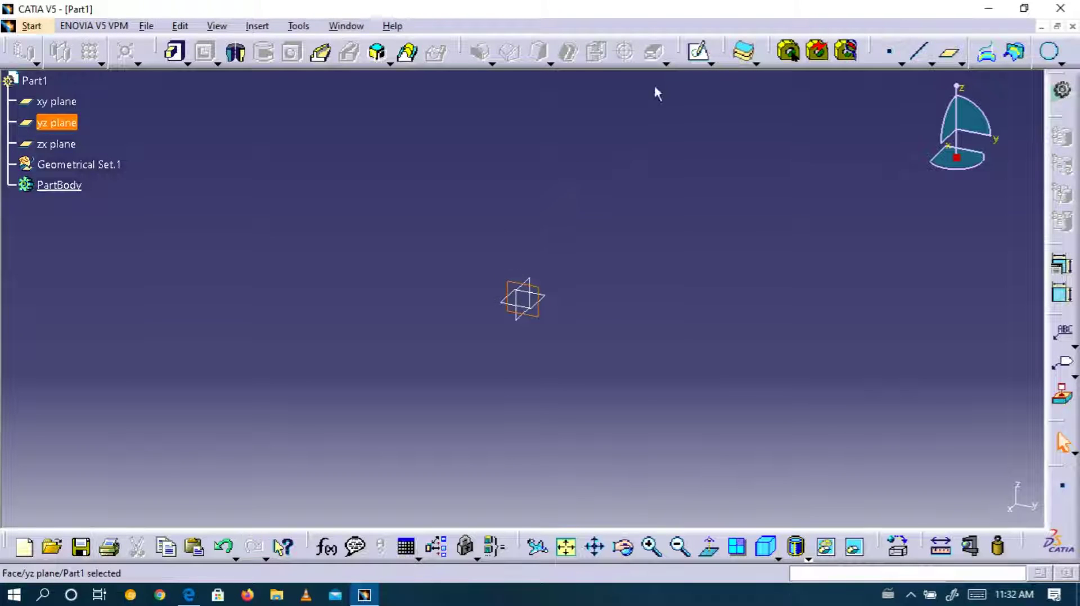
pyautogui.click(702, 52)
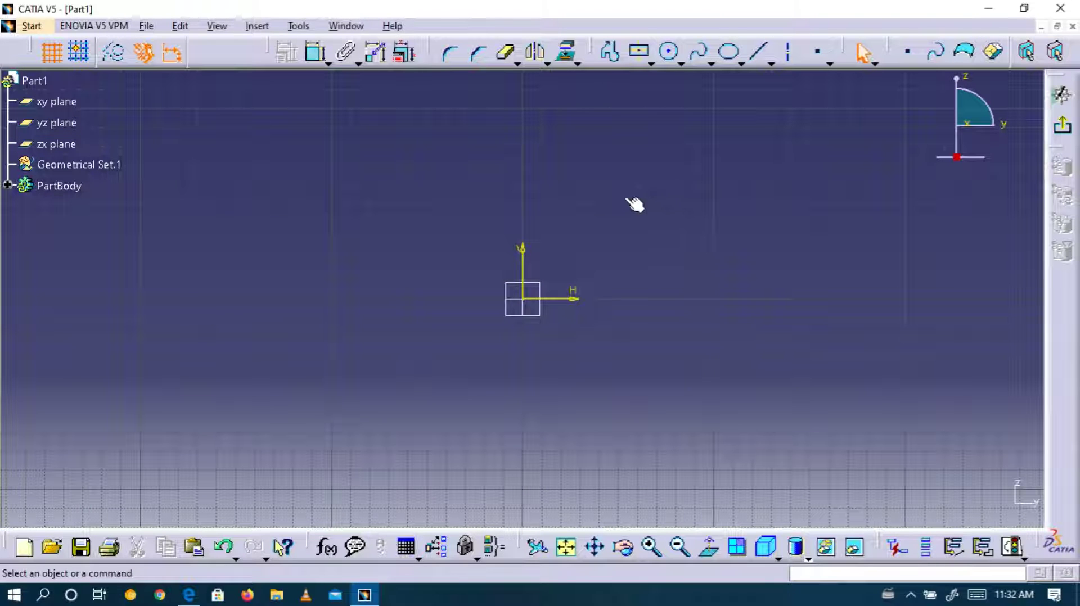
pyautogui.click(651, 546)
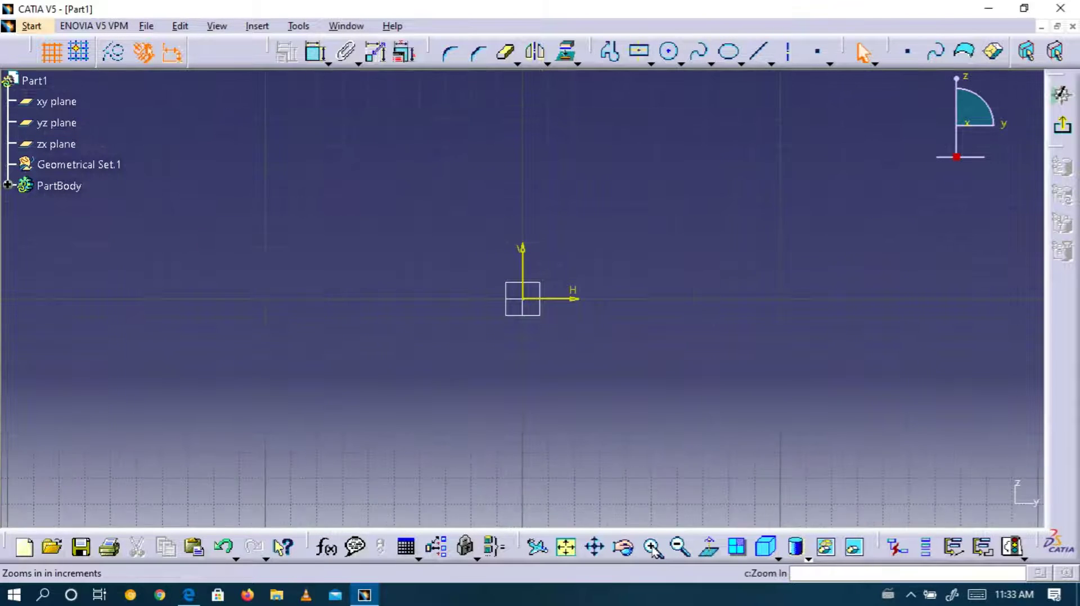
pyautogui.click(668, 52)
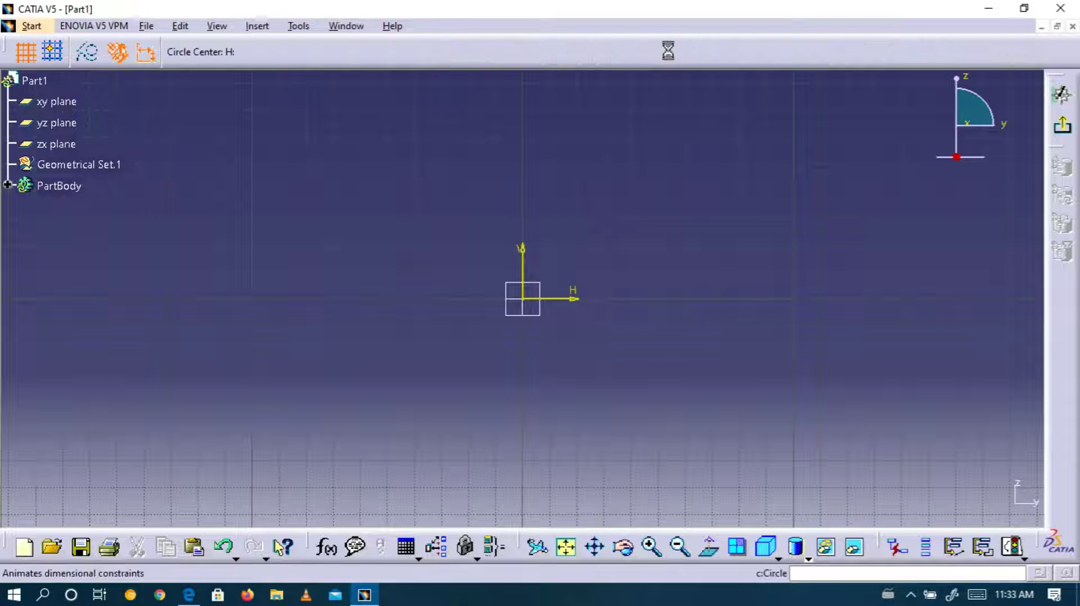
pyautogui.click(524, 299)
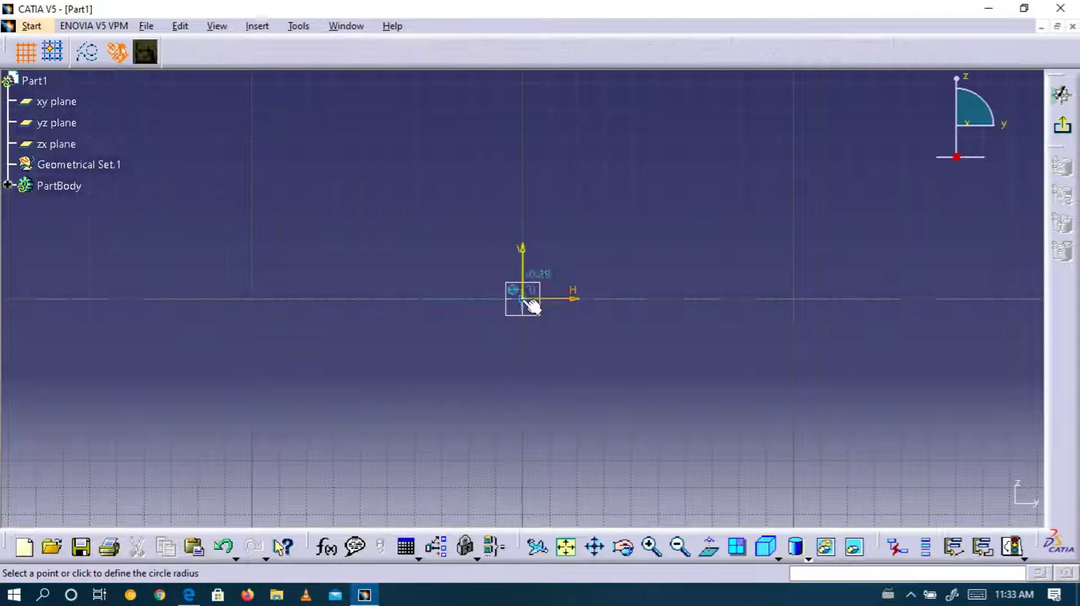
pyautogui.click(607, 313)
pyautogui.click(668, 51)
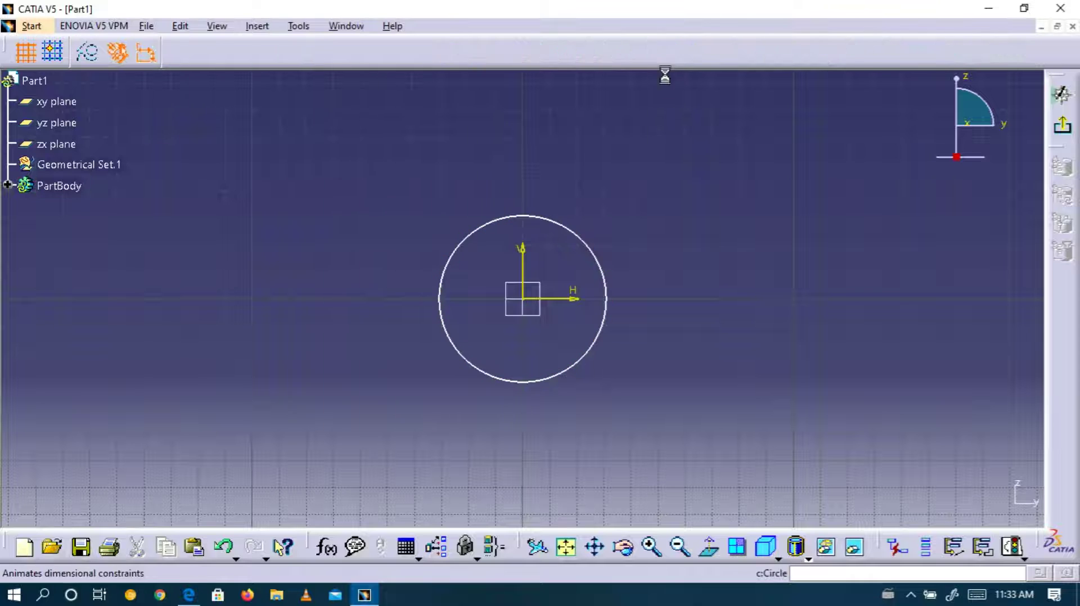
pyautogui.click(529, 302)
pyautogui.click(573, 300)
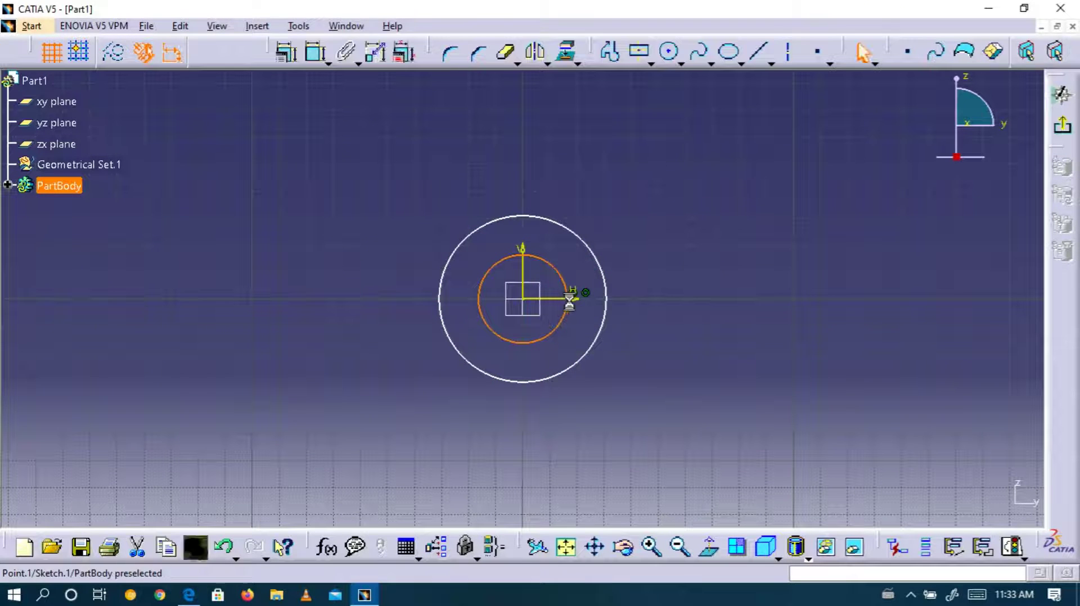
# Step: Check the part-18.pdf drawing for the dimensions of the rounded end and its hole
pyautogui.click(191, 594)
pyautogui.click(192, 595)
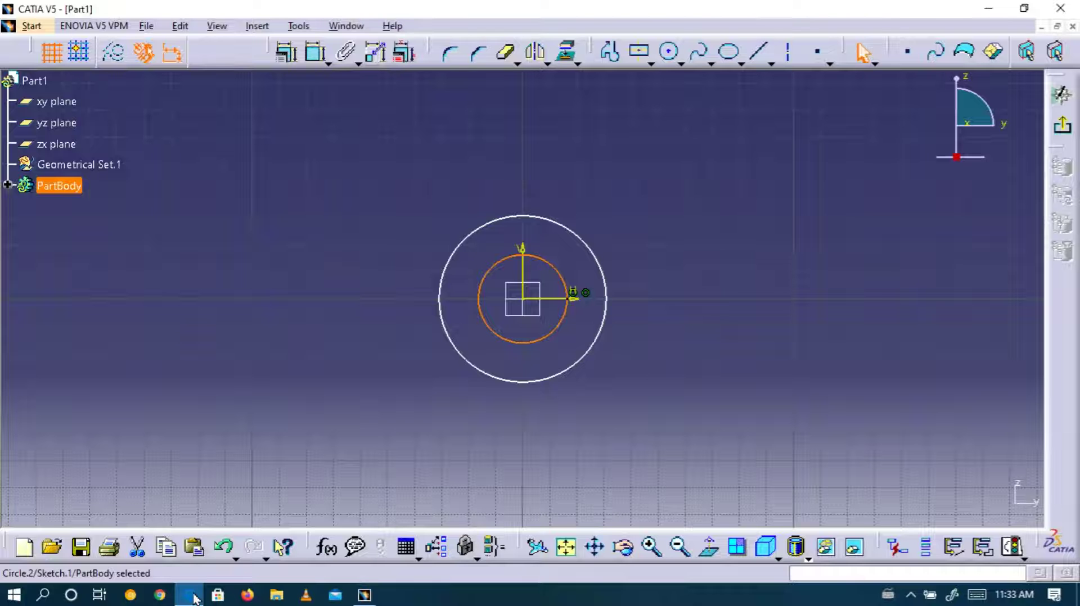
pyautogui.click(374, 198)
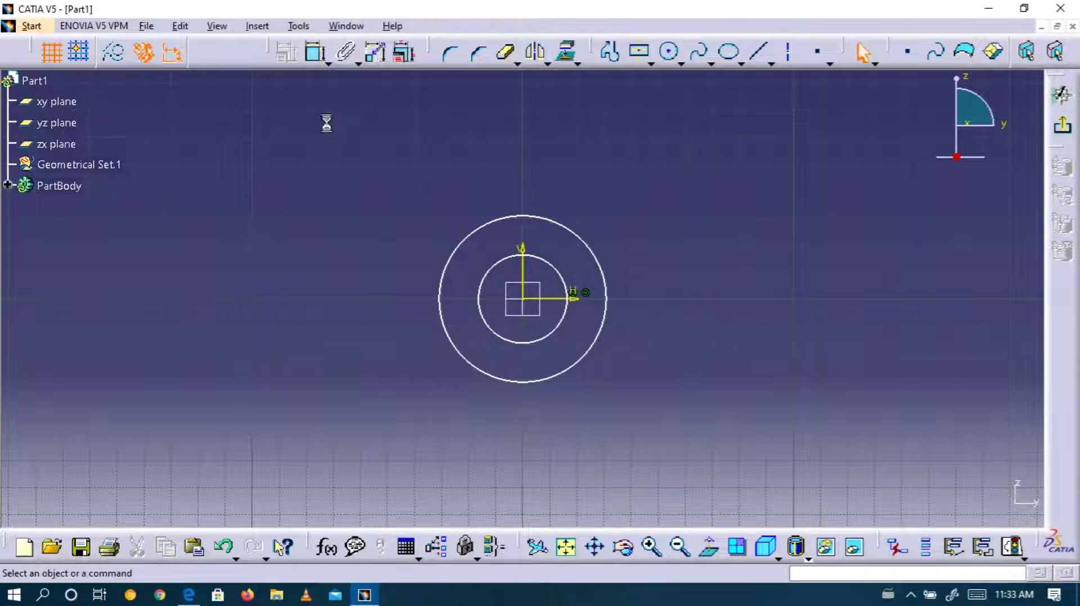
# Step: Dimension the outer circle, change the dimension type to radius and set it to 50 mm
pyautogui.click(315, 53)
pyautogui.click(472, 237)
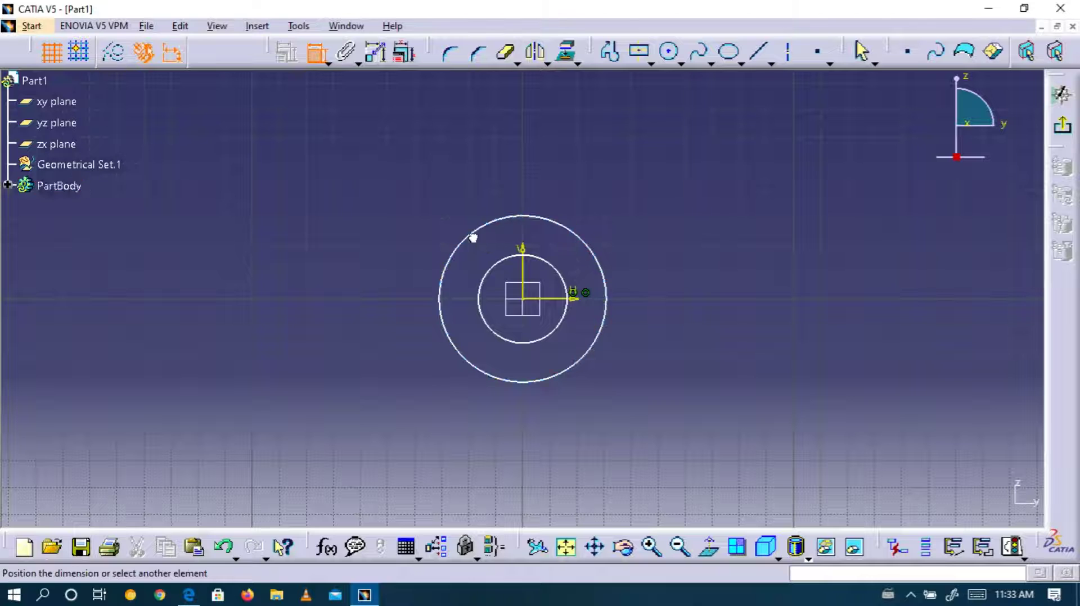
pyautogui.click(383, 171)
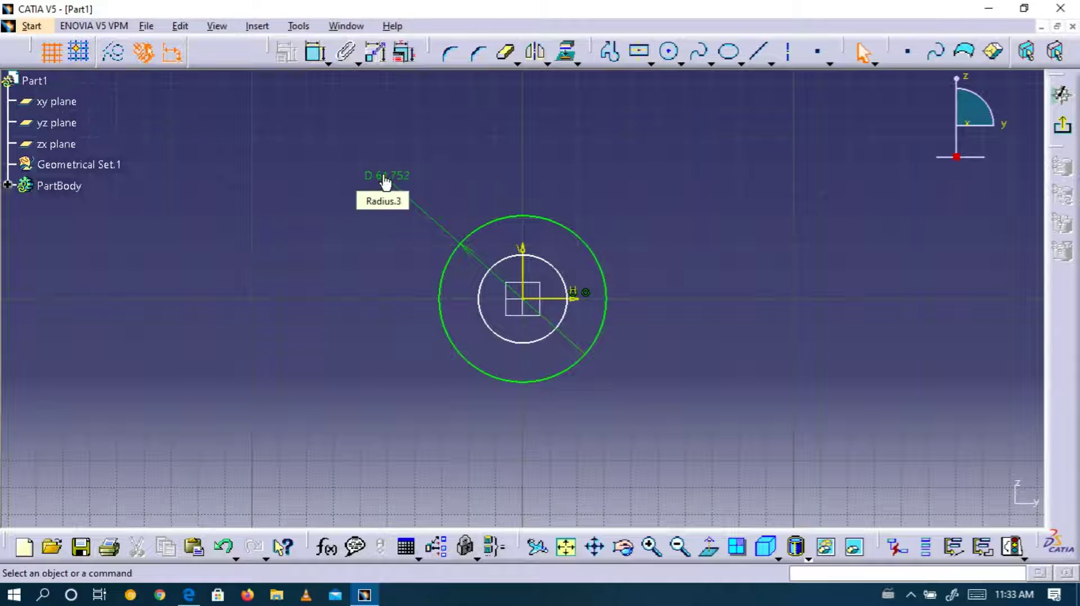
pyautogui.rightClick(383, 175)
pyautogui.moveTo(495, 396)
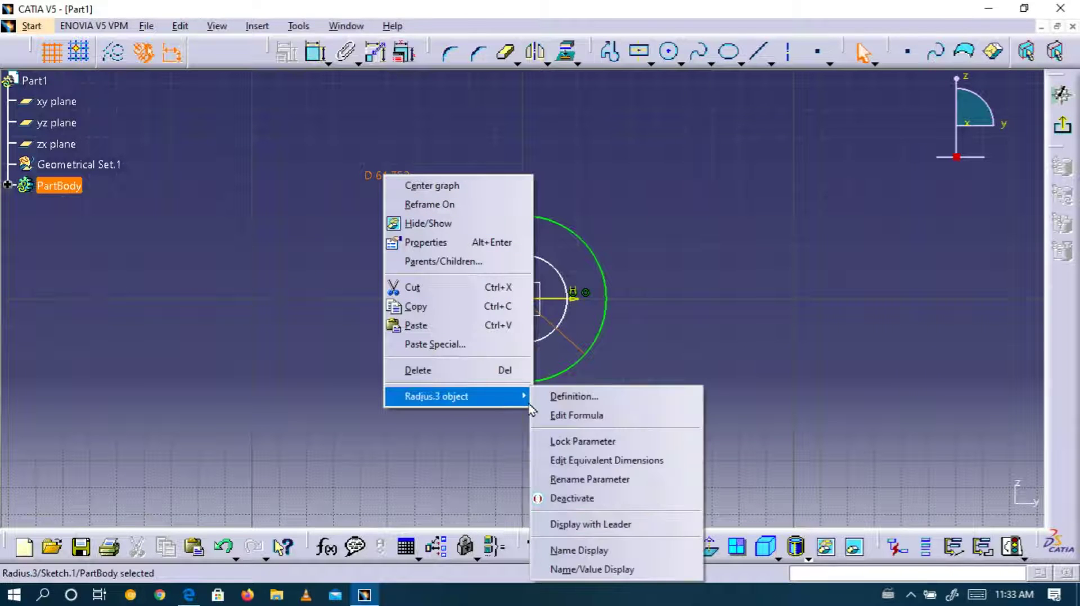
pyautogui.click(554, 397)
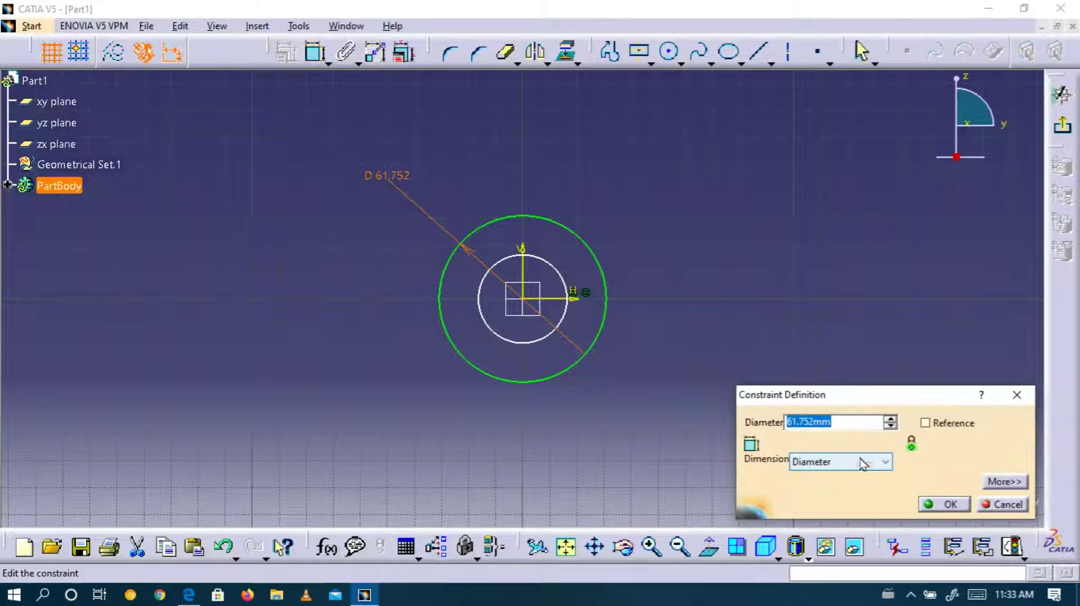
pyautogui.click(862, 463)
pyautogui.click(836, 478)
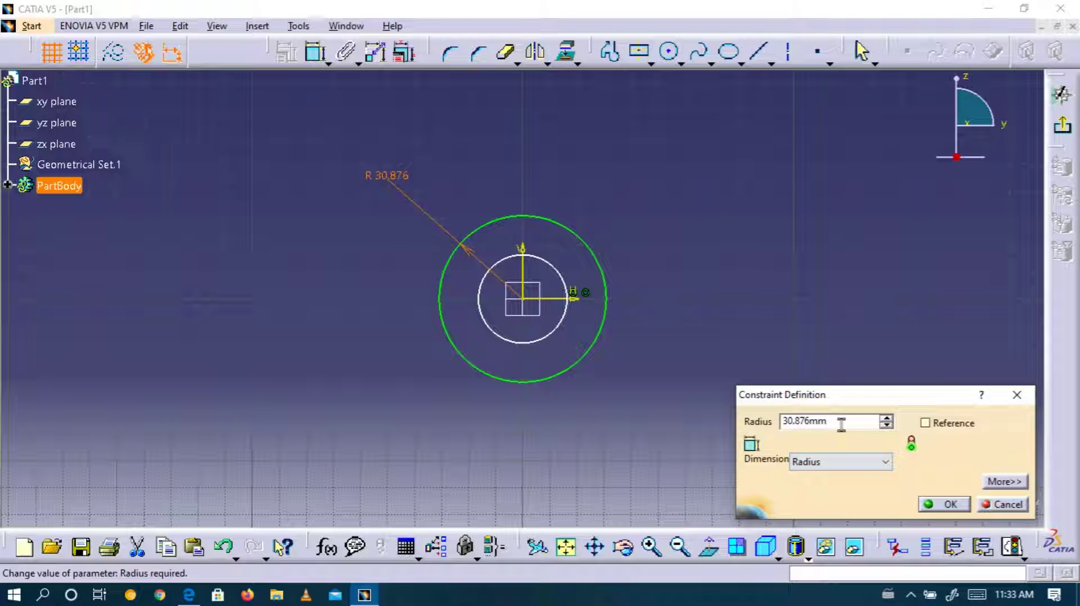
pyautogui.moveTo(842, 425); pyautogui.dragTo(764, 433)
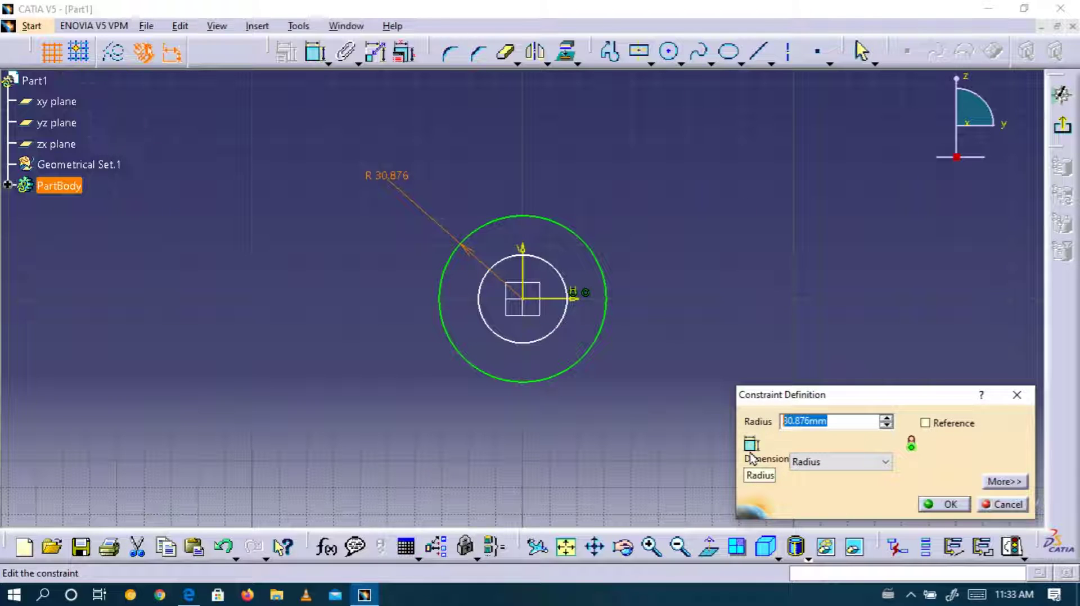
pyautogui.write('50')
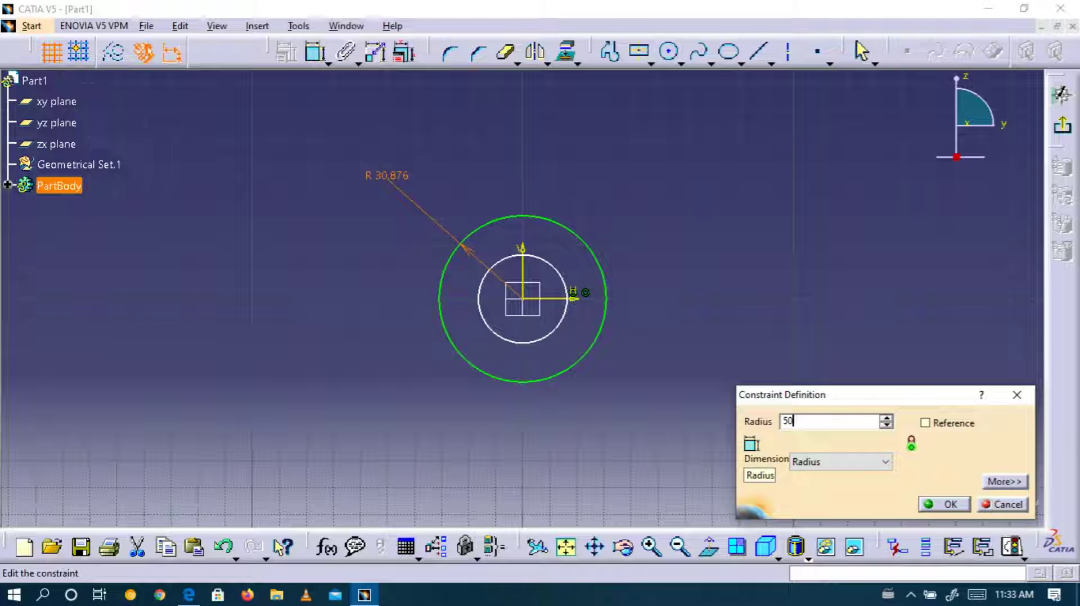
pyautogui.click(968, 503)
# Step: Dimension the inner circle, change the dimension type to diameter and set it to 50 mm
pyautogui.click(315, 51)
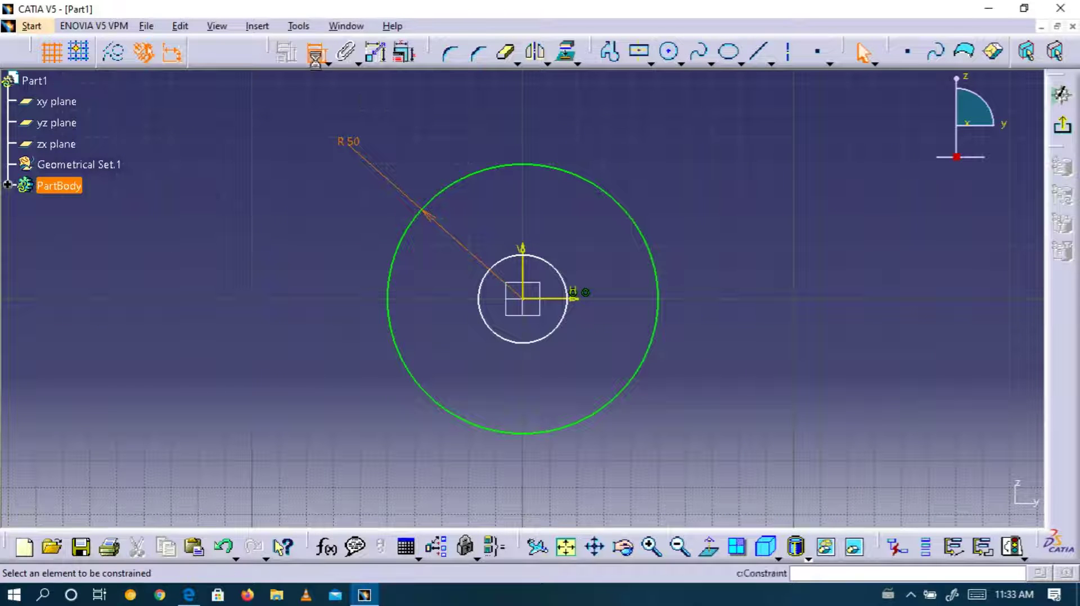
pyautogui.click(493, 293)
pyautogui.click(272, 208)
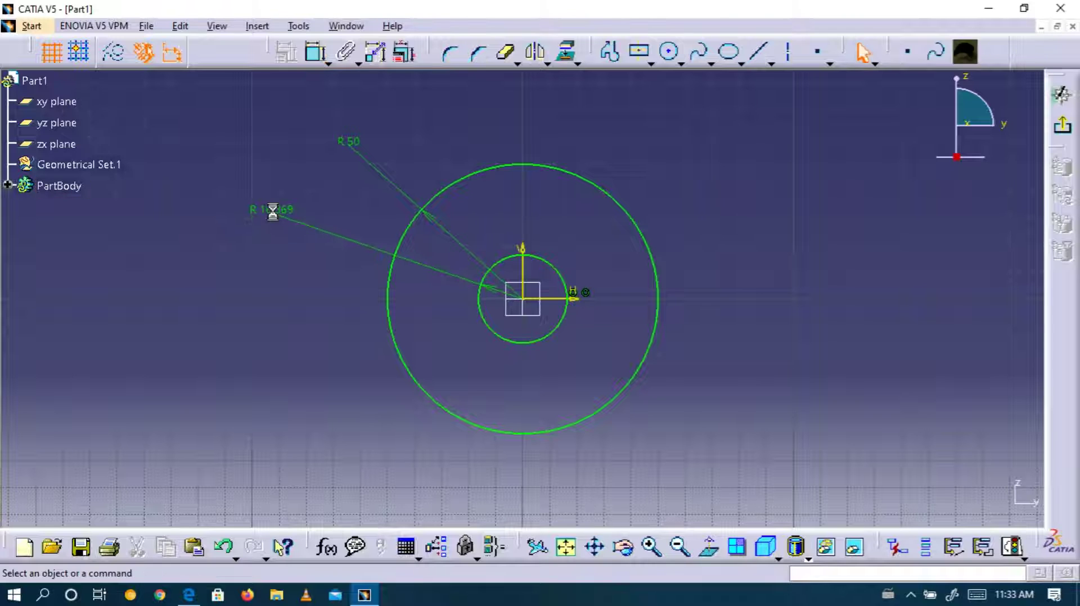
pyautogui.doubleClick(272, 210)
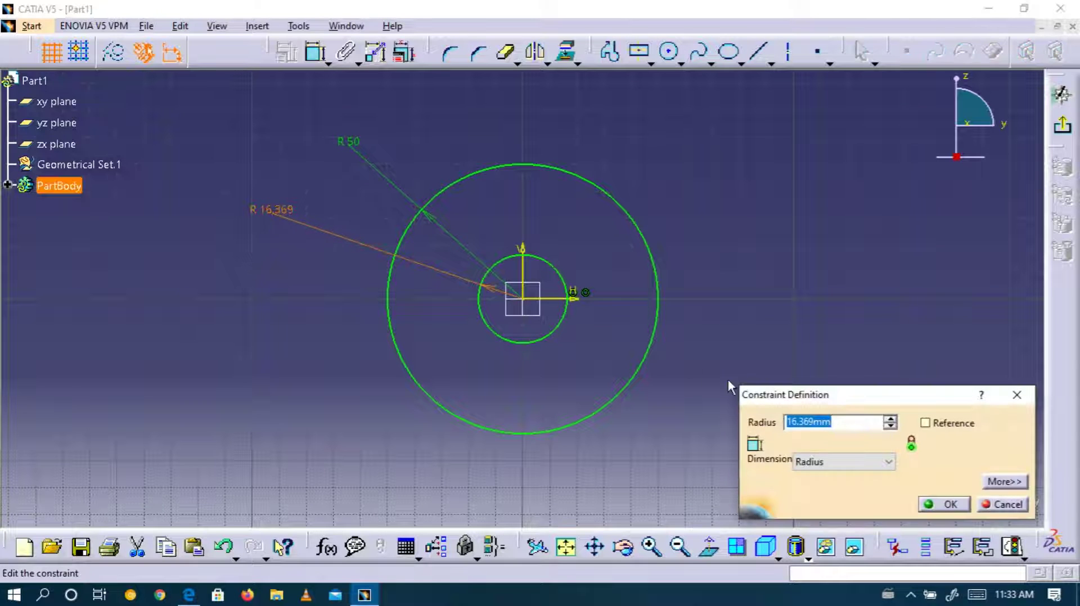
pyautogui.click(844, 462)
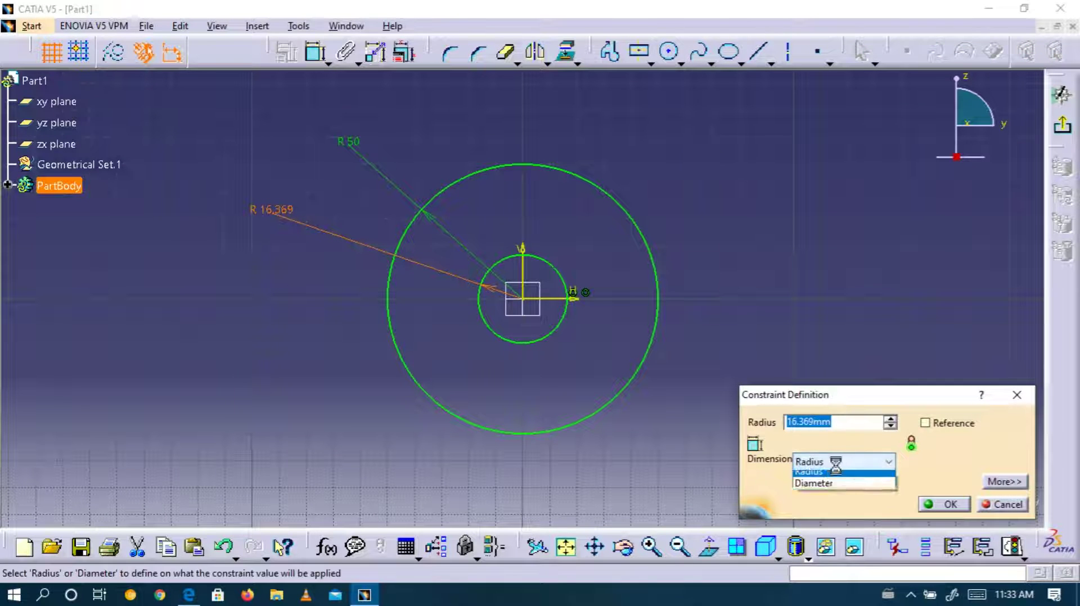
pyautogui.click(826, 492)
pyautogui.moveTo(844, 422); pyautogui.dragTo(715, 422)
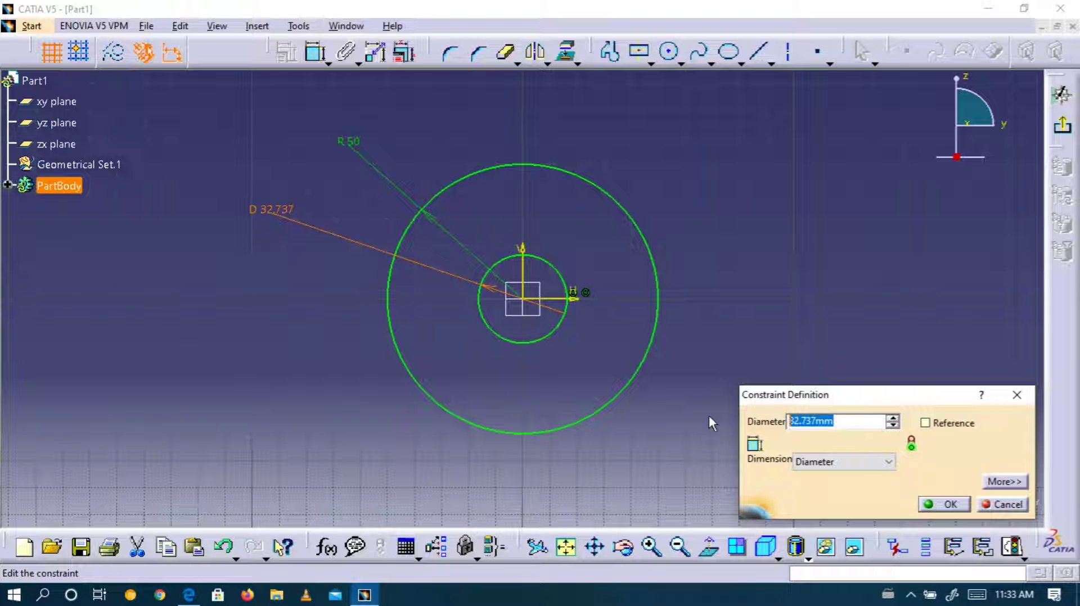
pyautogui.write('50')
pyautogui.click(949, 504)
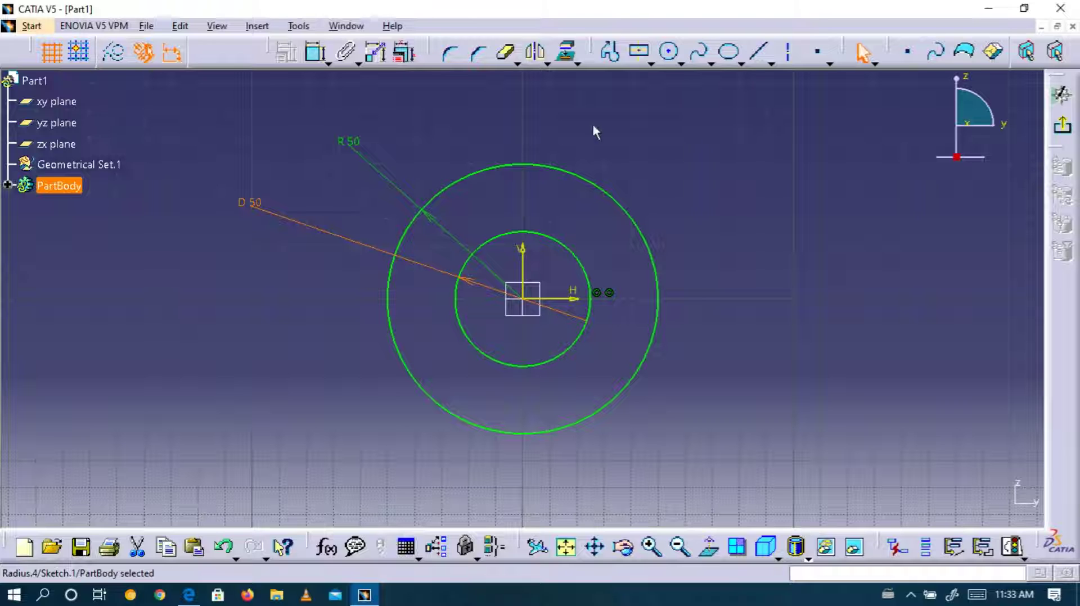
# Step: Draw two equally long horizontal lines tangent to the outer circle, starting at its top and bottom points and extending in the positive H direction
pyautogui.click(759, 52)
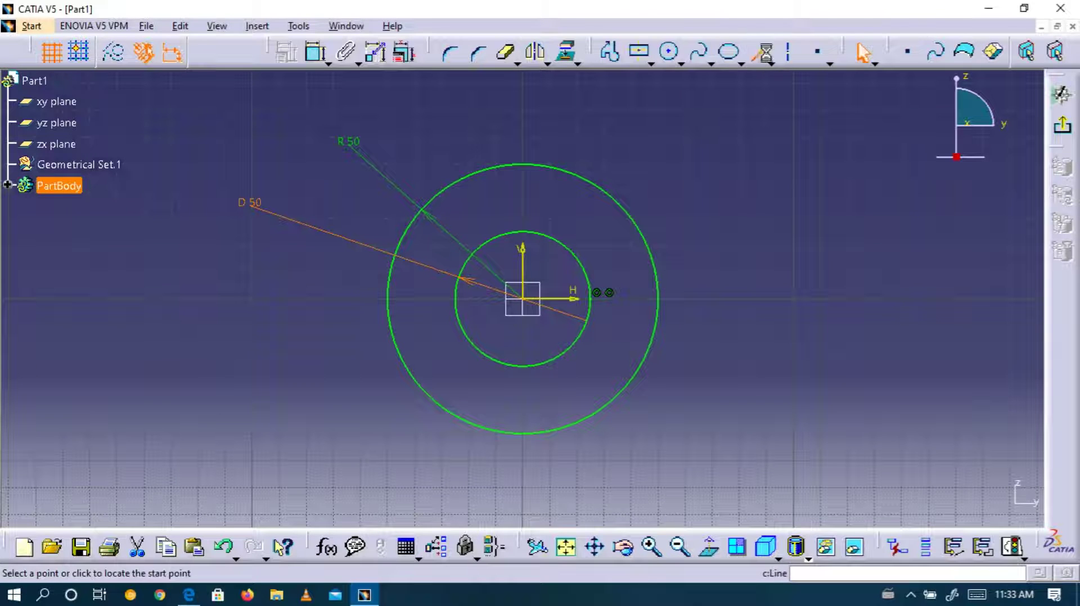
pyautogui.click(528, 170)
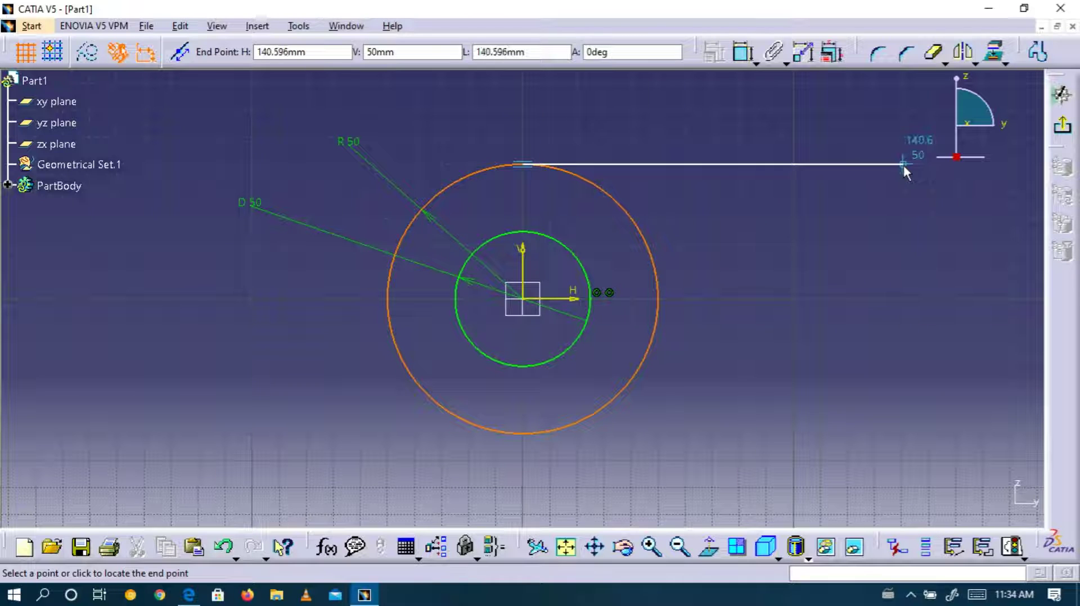
pyautogui.click(920, 164)
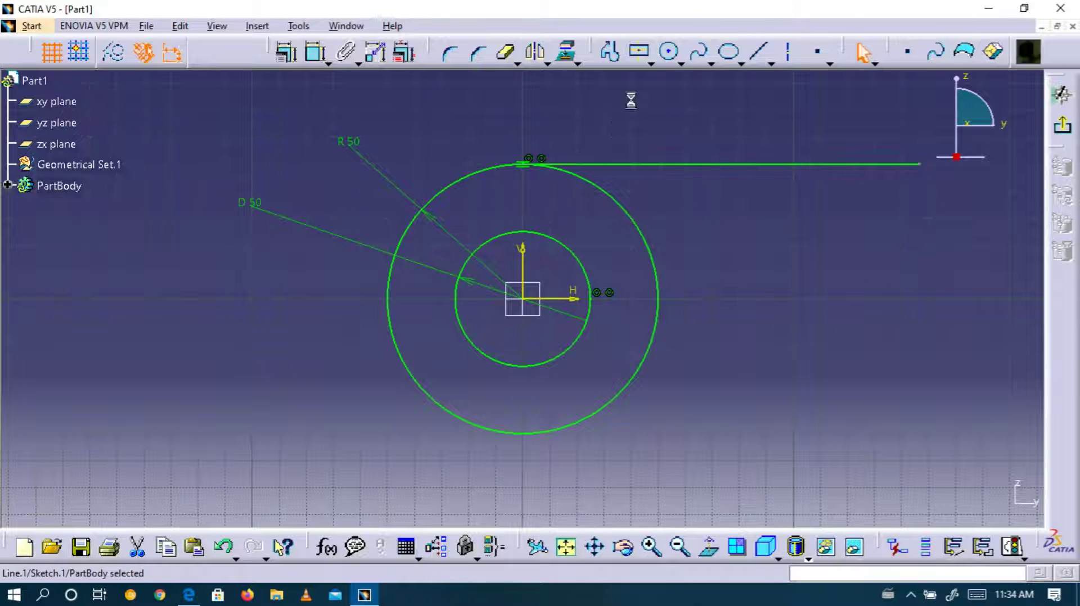
pyautogui.click(758, 55)
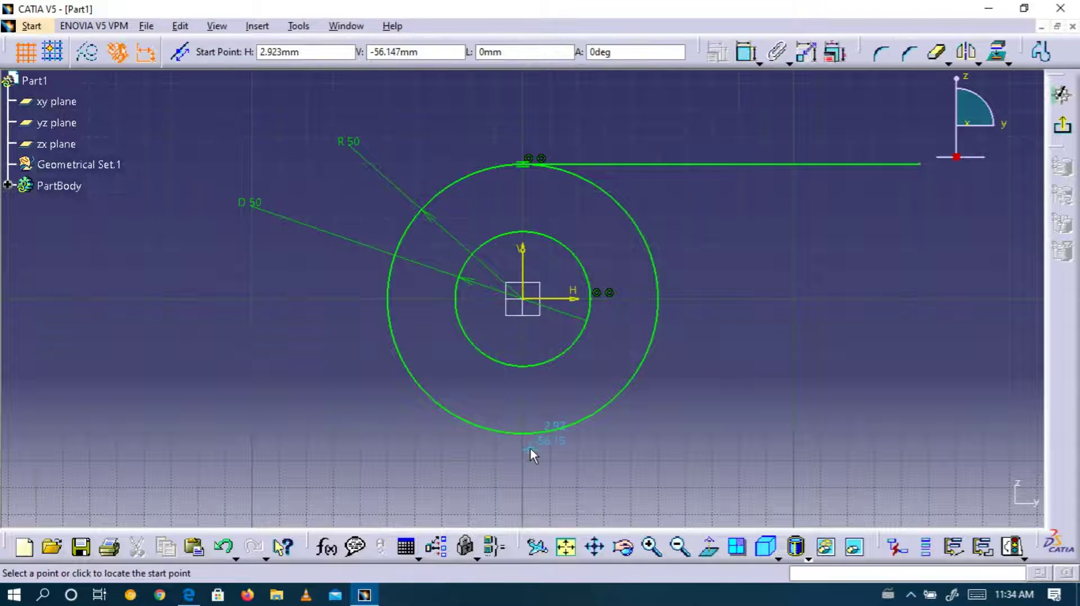
pyautogui.click(524, 433)
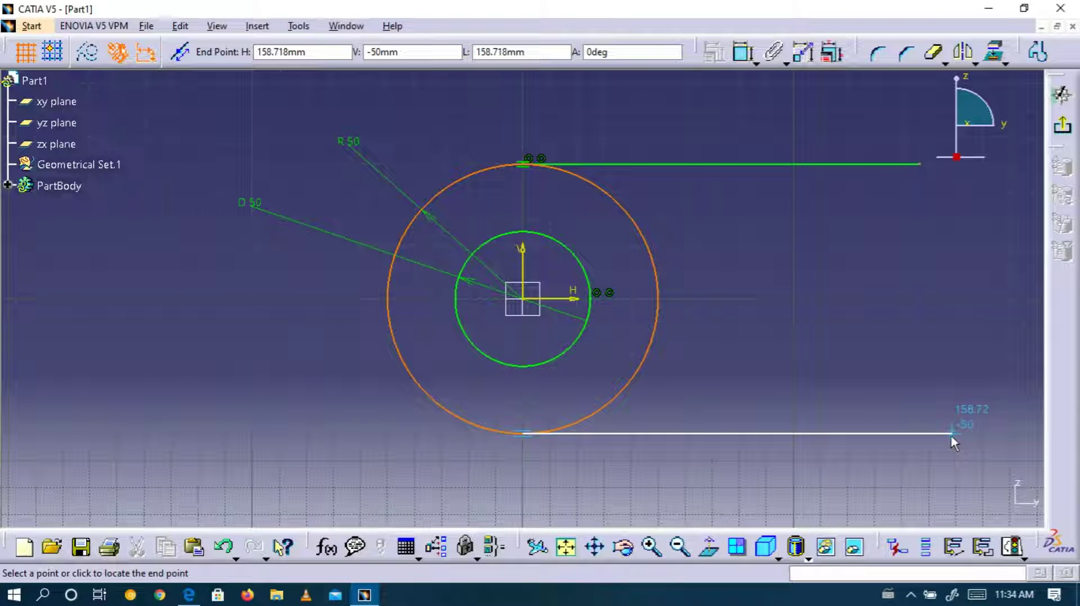
pyautogui.click(919, 433)
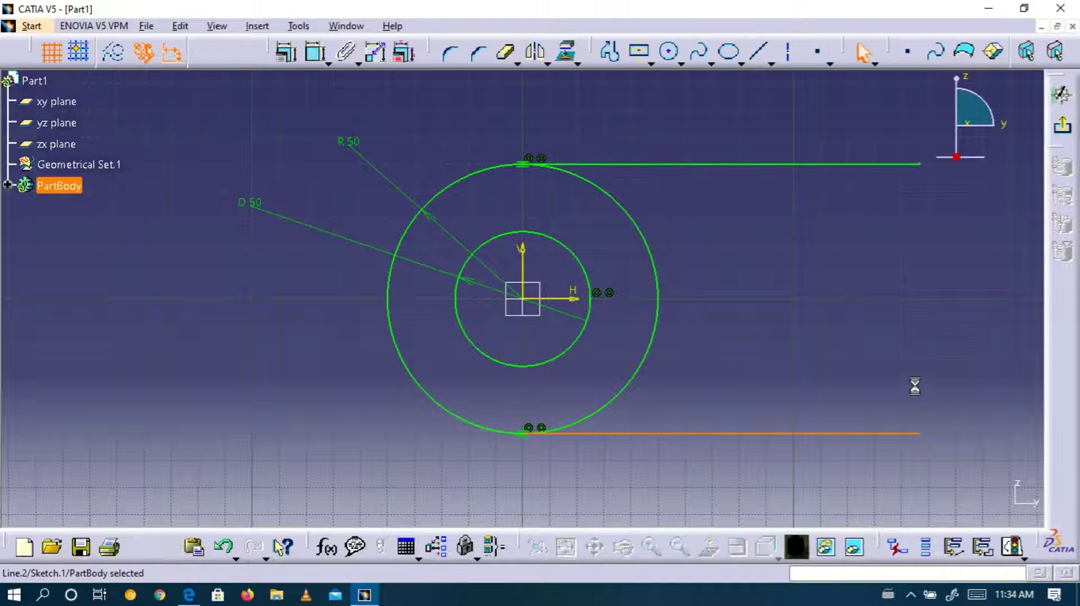
pyautogui.click(790, 56)
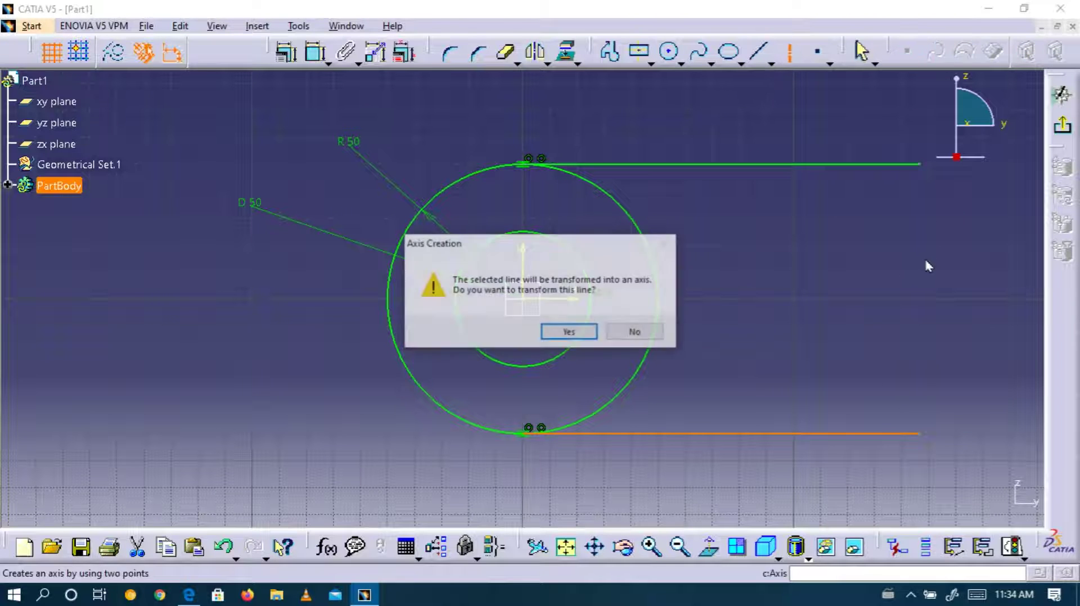
pyautogui.click(649, 333)
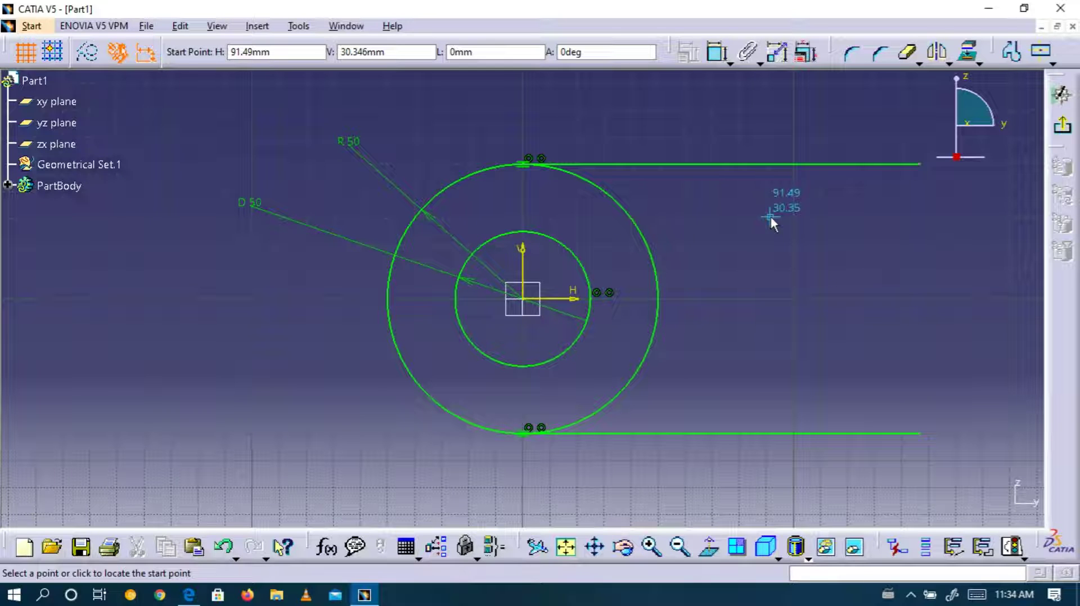
pyautogui.press('Escape')
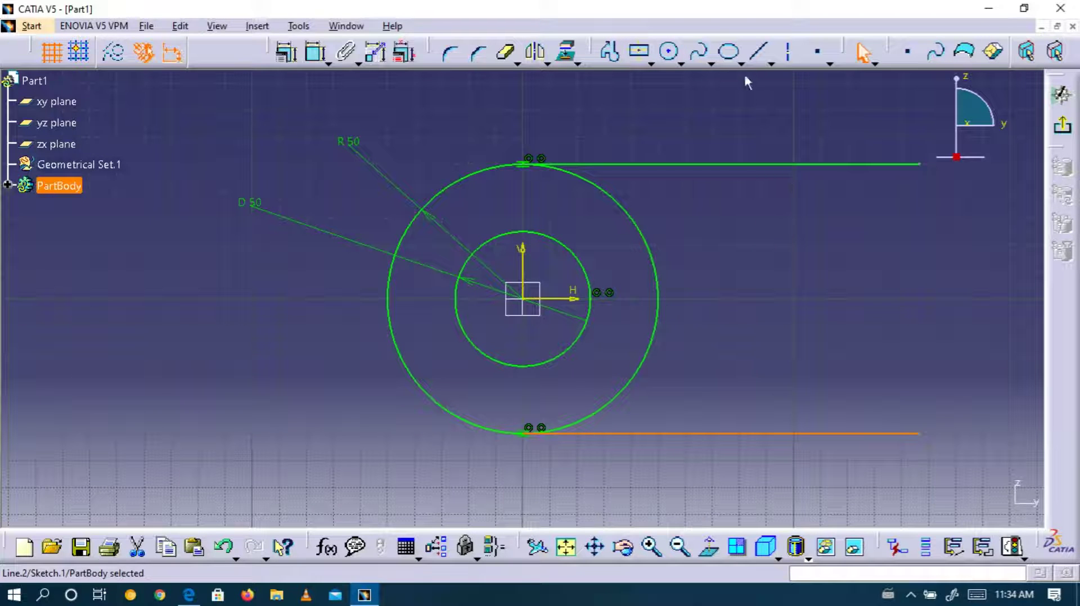
# Step: Draw a vertical line joining the free ends of the two horizontal lines to close the plate outline
pyautogui.click(765, 52)
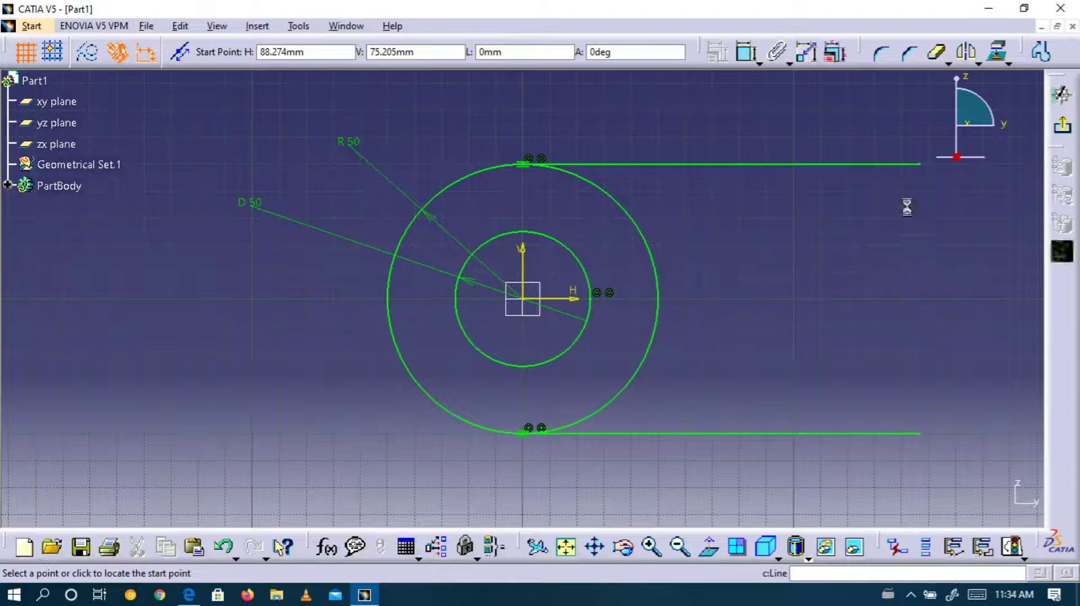
pyautogui.click(918, 163)
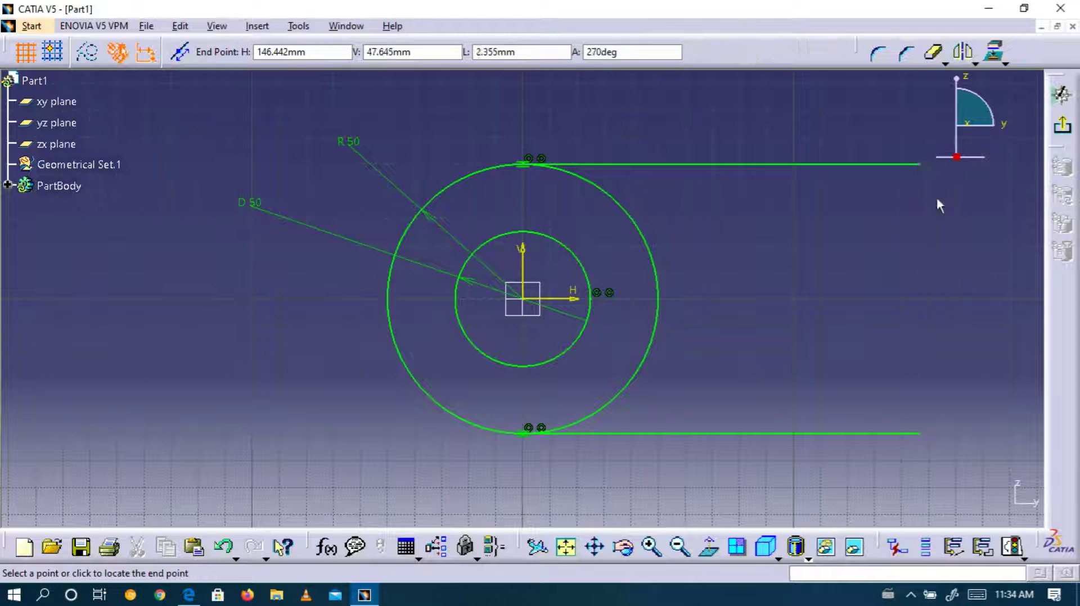
pyautogui.click(922, 437)
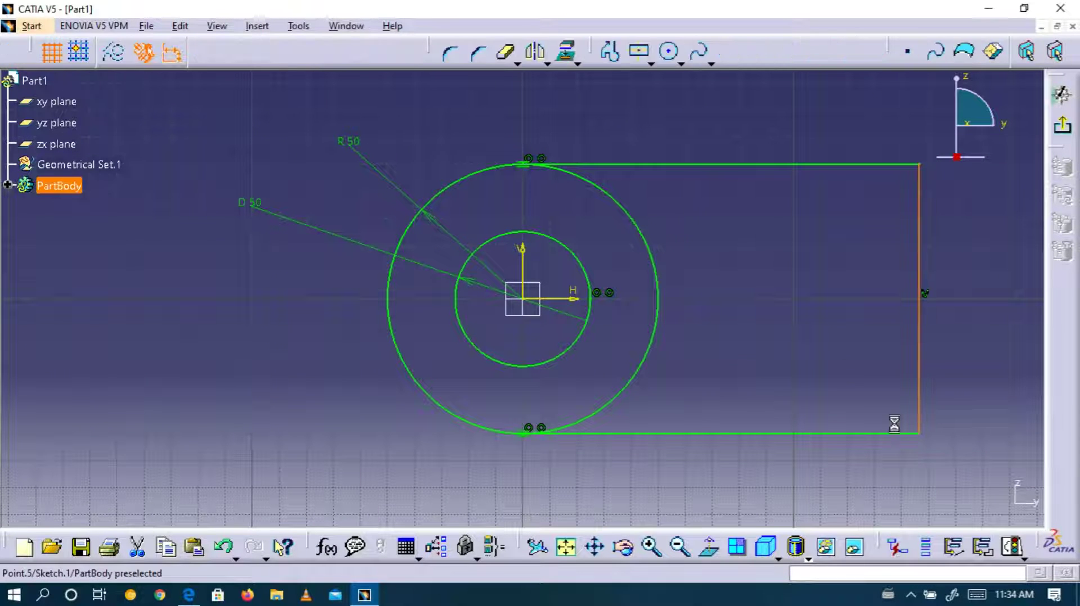
pyautogui.click(793, 282)
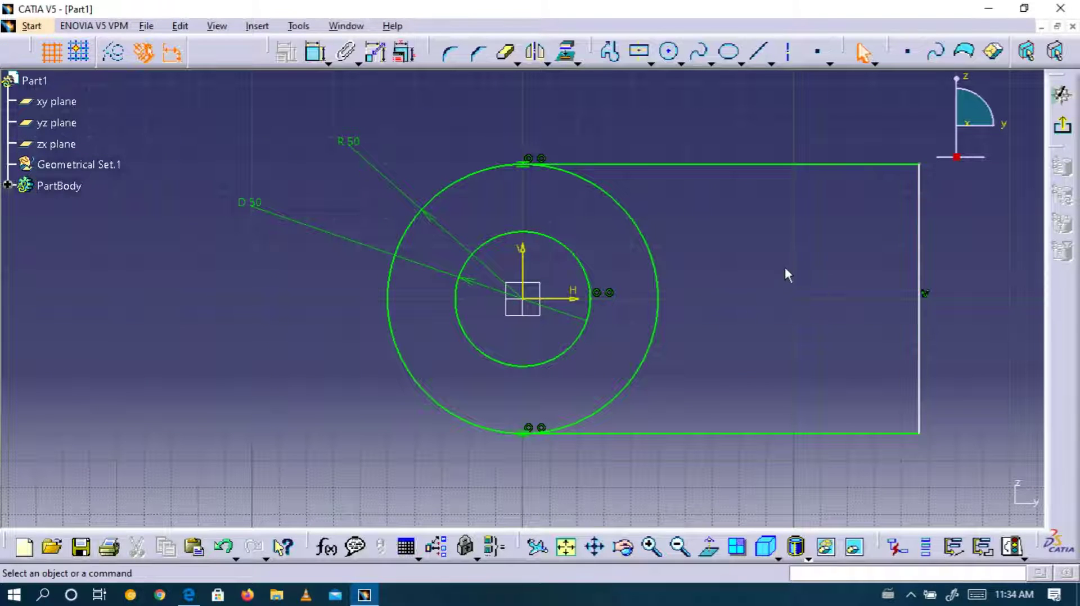
# Step: Dimension the distance from the sketch origin to the vertical end line and set it to 200 mm, as in the part-18.pdf drawing
pyautogui.click(189, 595)
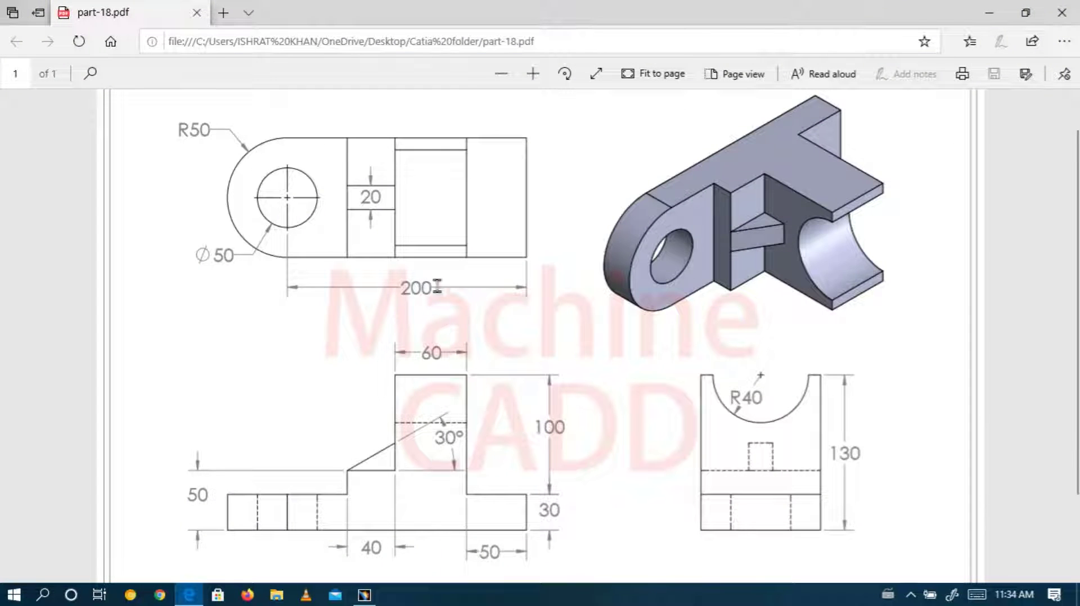
pyautogui.click(364, 594)
pyautogui.click(315, 52)
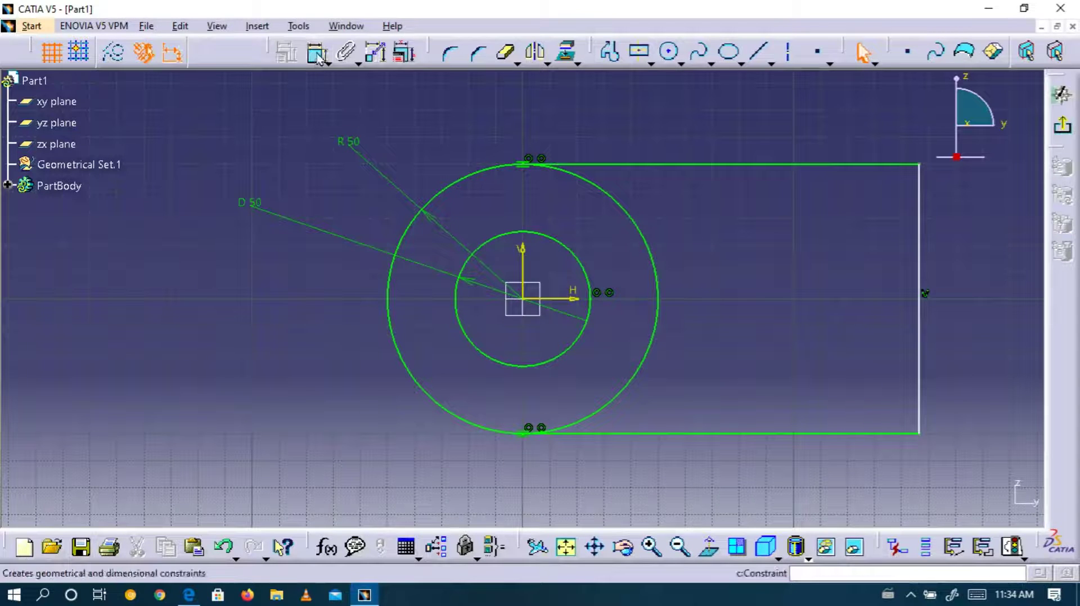
pyautogui.click(524, 299)
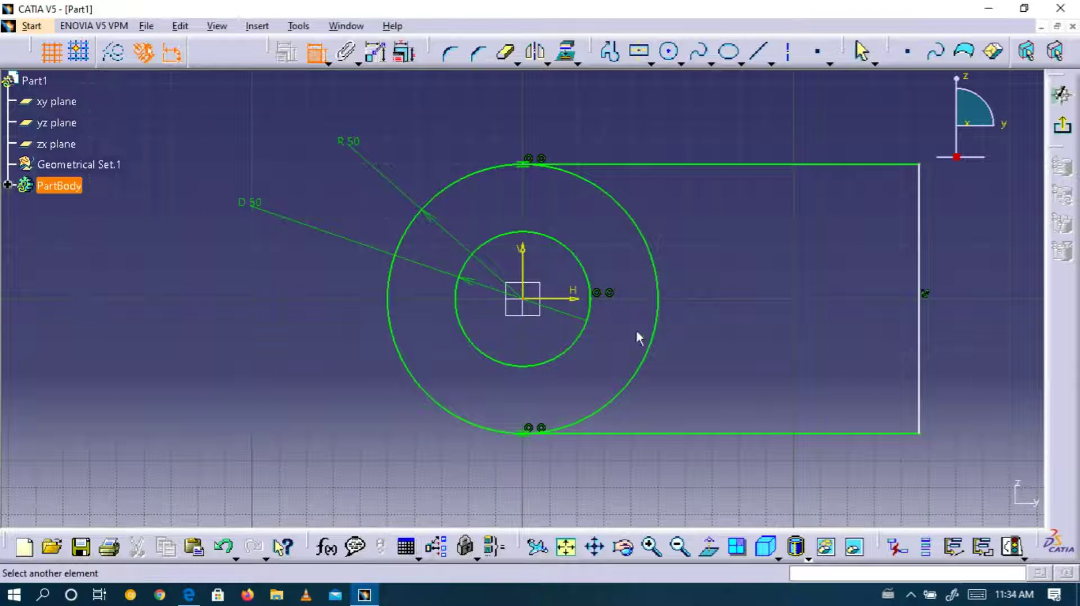
pyautogui.click(921, 256)
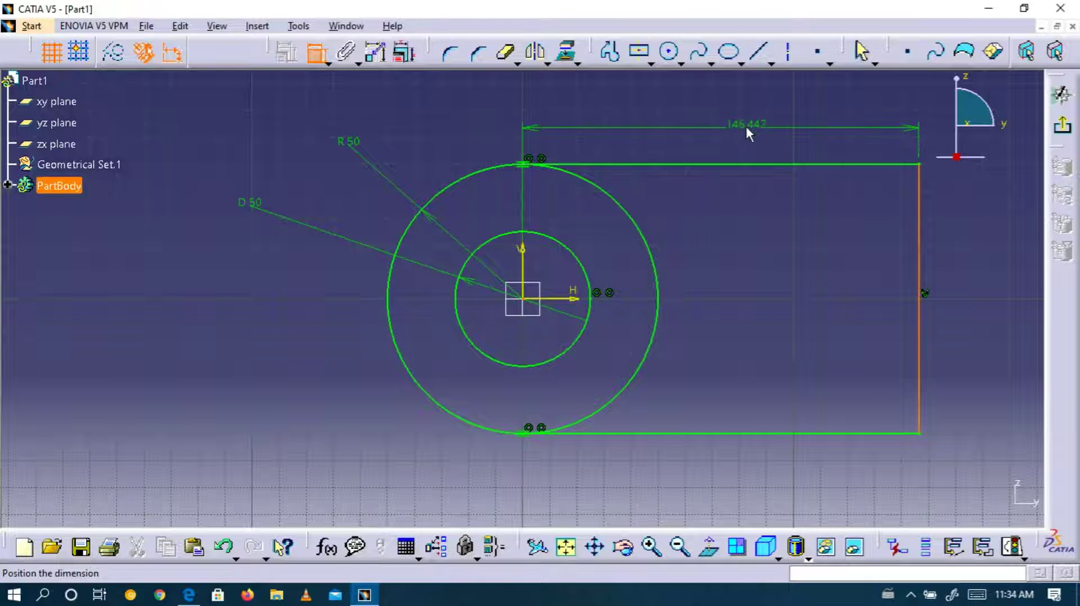
pyautogui.click(744, 125)
pyautogui.rightClick(745, 129)
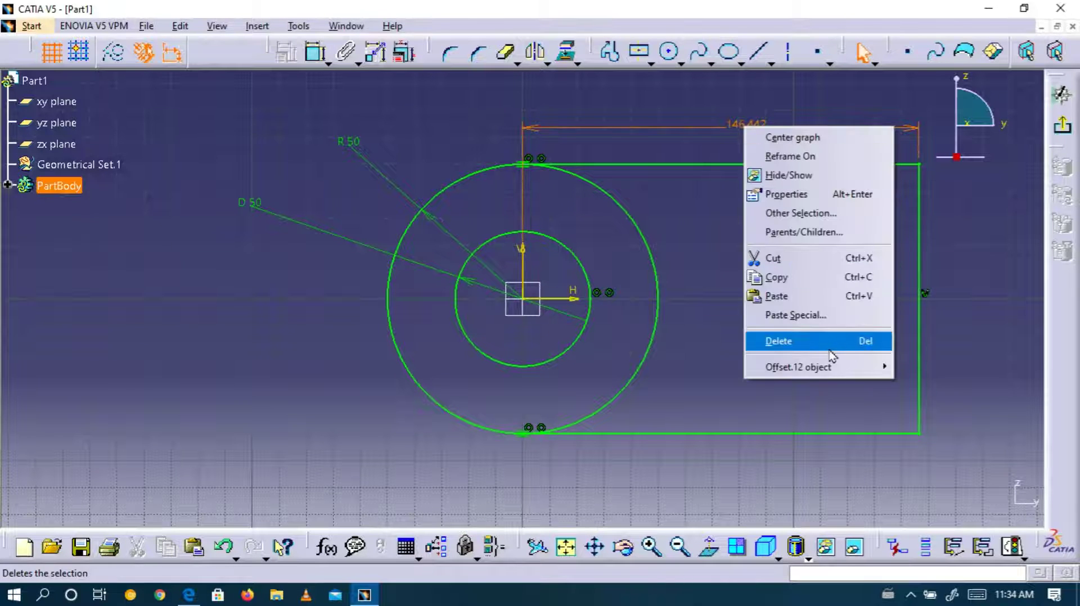
pyautogui.moveTo(831, 367)
pyautogui.click(918, 368)
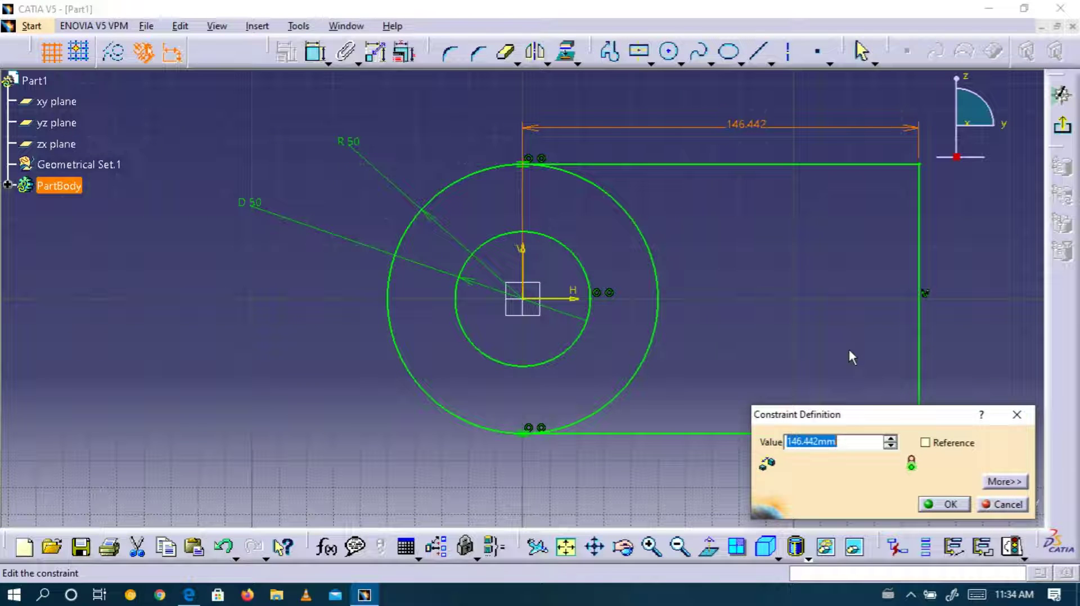
pyautogui.write('20')
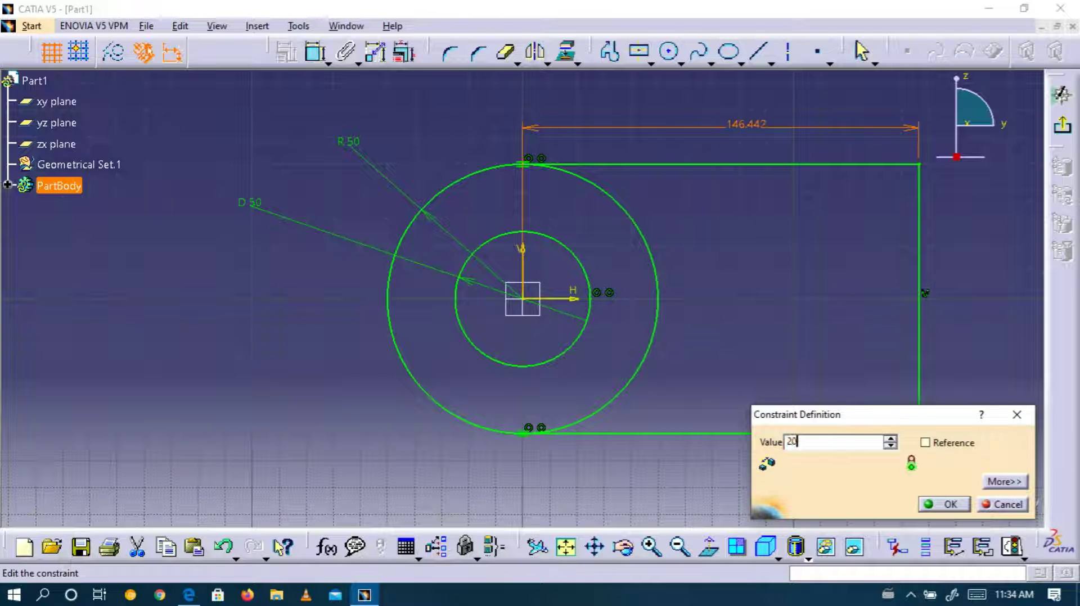
pyautogui.write('0')
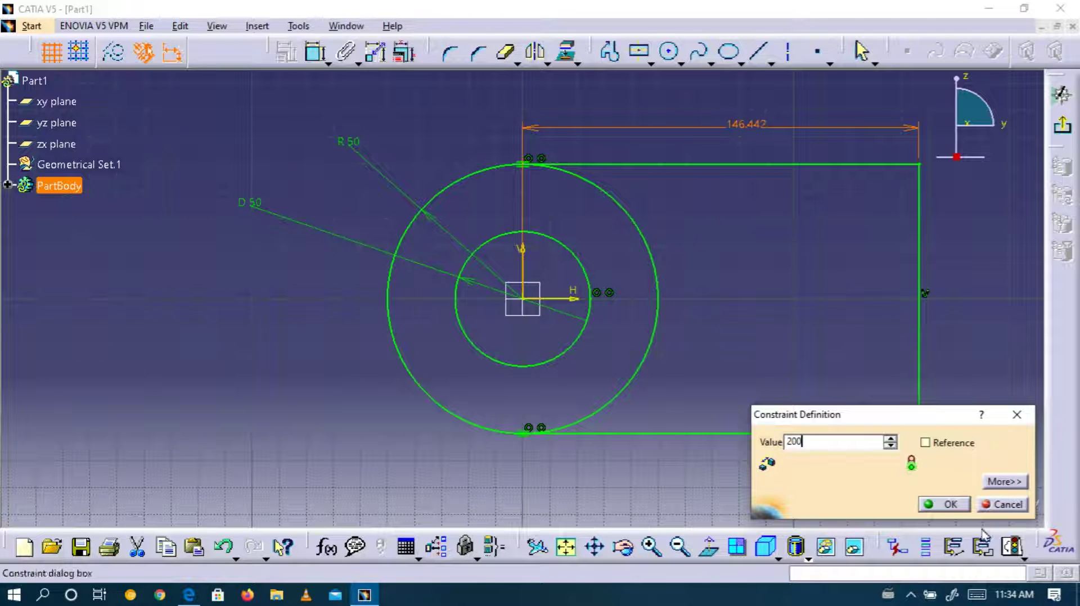
pyautogui.click(939, 506)
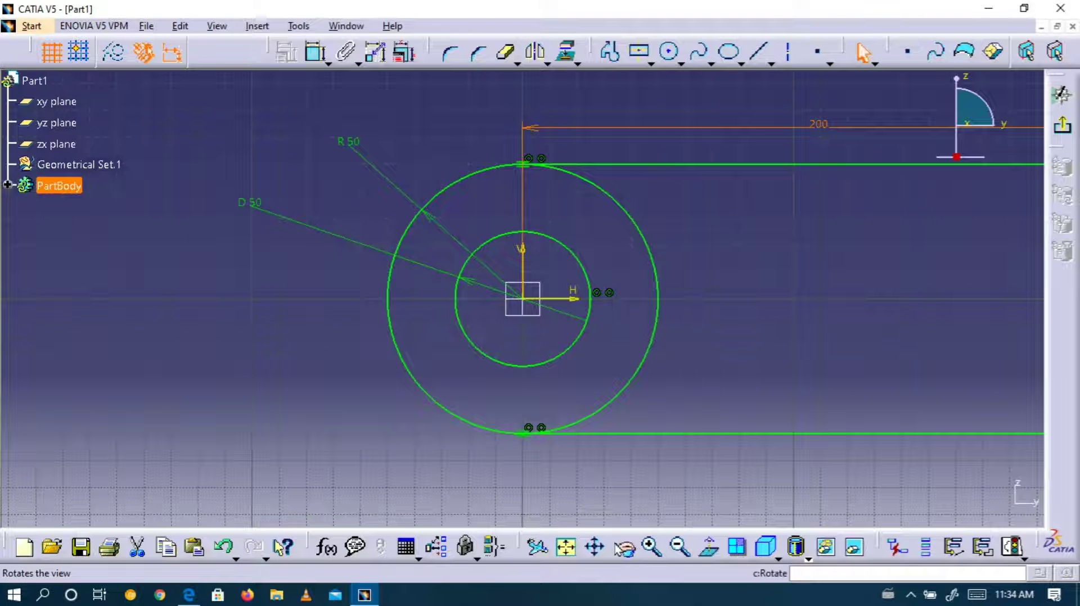
# Step: Quick Trim the half of the outer circle that lies inside the plate outline, leaving a rounded end
pyautogui.click(594, 546)
pyautogui.moveTo(676, 304); pyautogui.dragTo(493, 332)
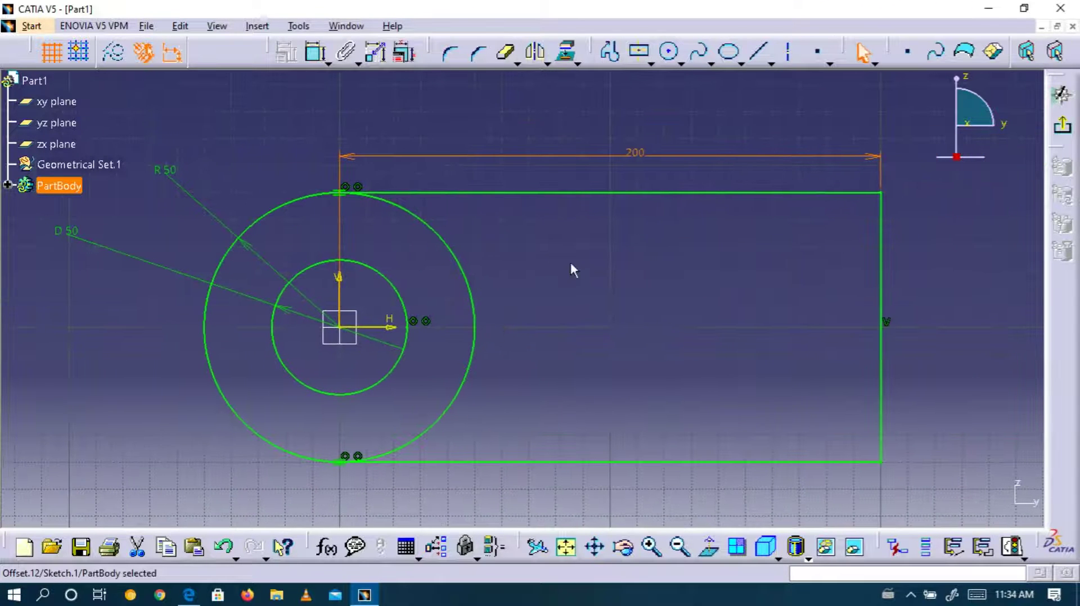
pyautogui.click(507, 55)
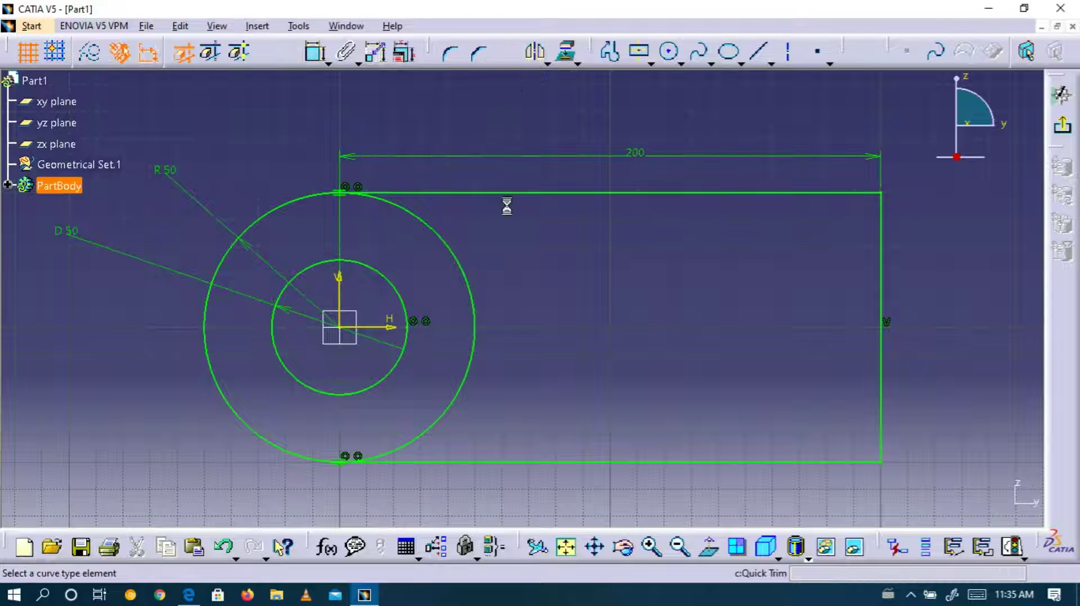
pyautogui.click(467, 279)
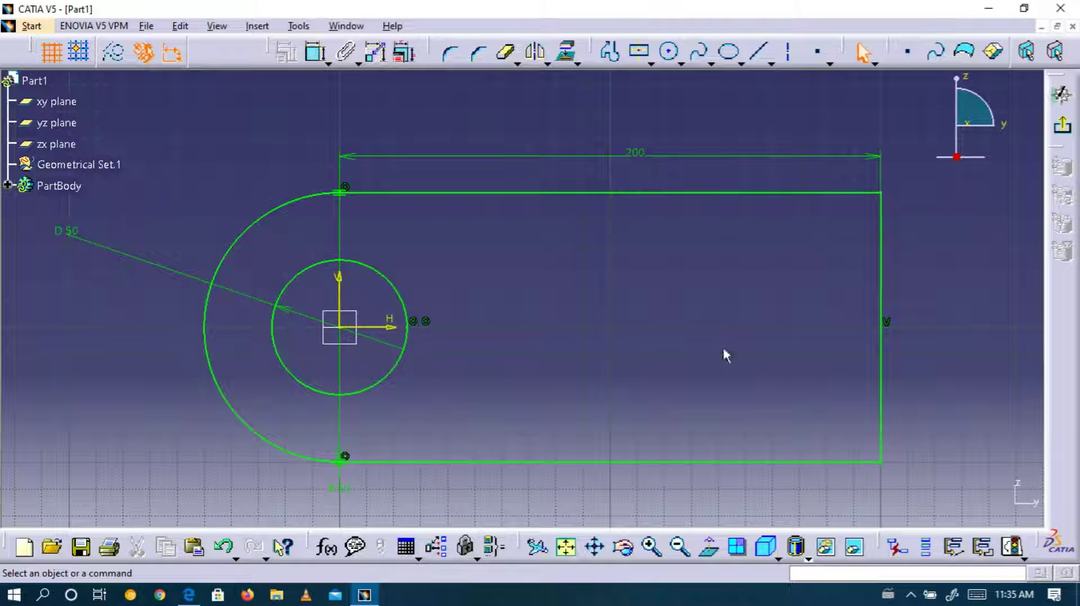
# Step: Check the plate thickness in the part-18.pdf drawing, exit the sketch and pad the profile 30 mm
pyautogui.click(189, 594)
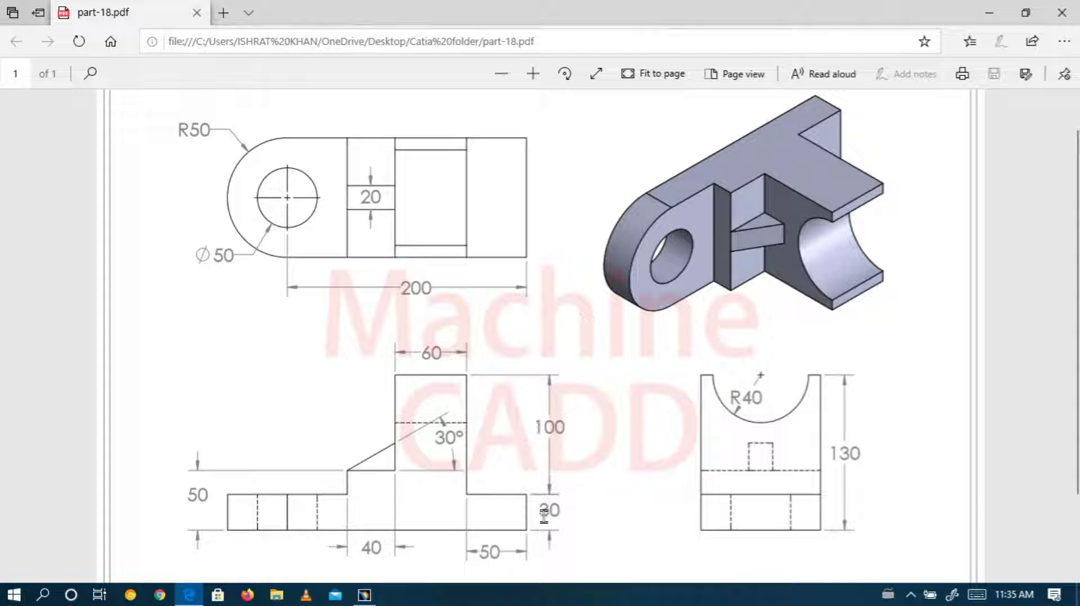
pyautogui.click(364, 594)
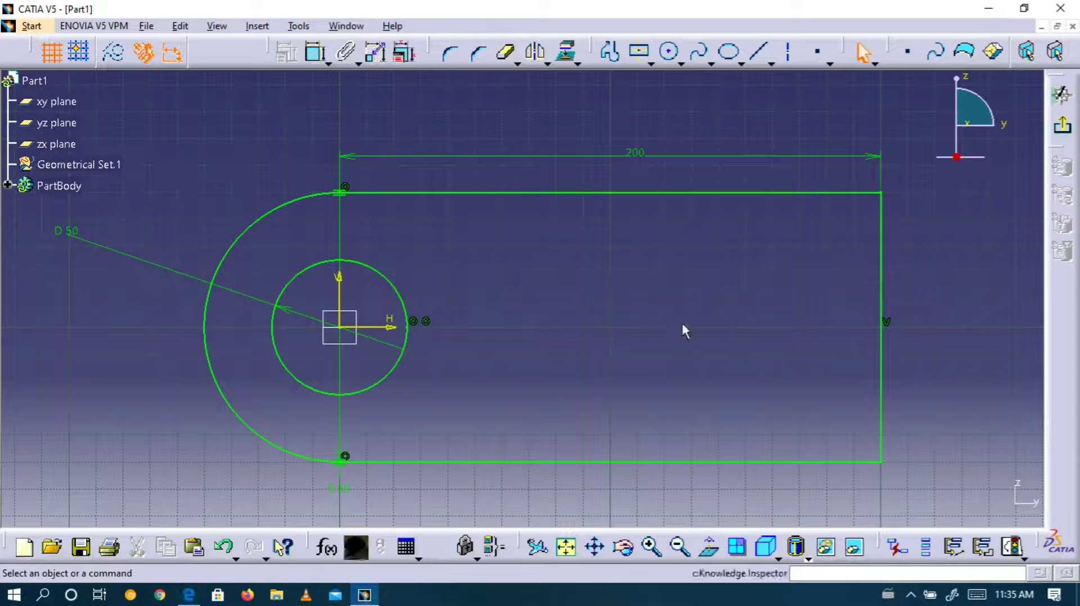
pyautogui.click(1062, 125)
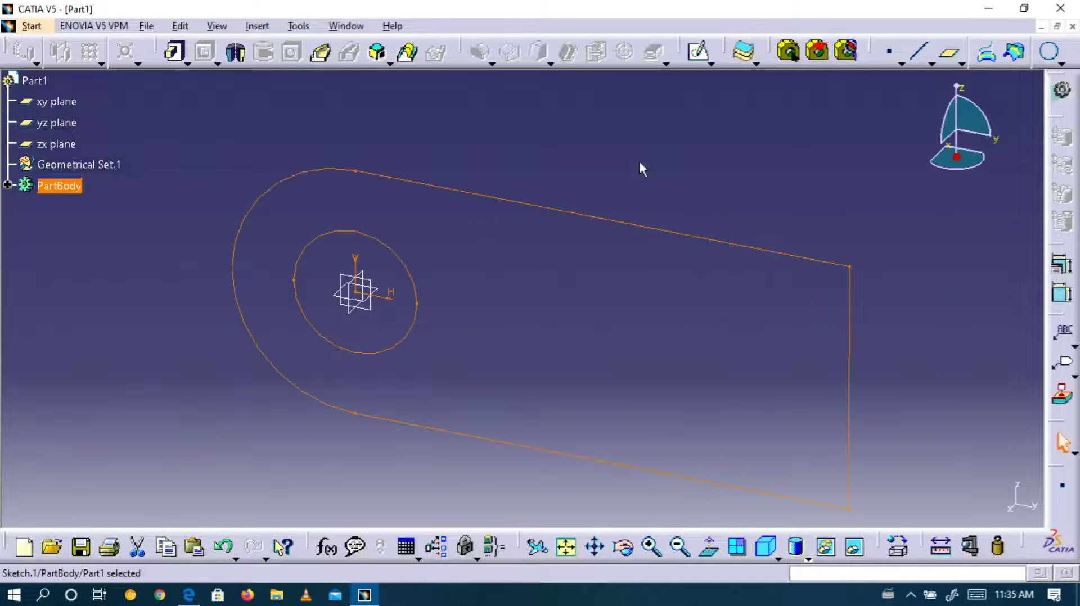
pyautogui.click(175, 52)
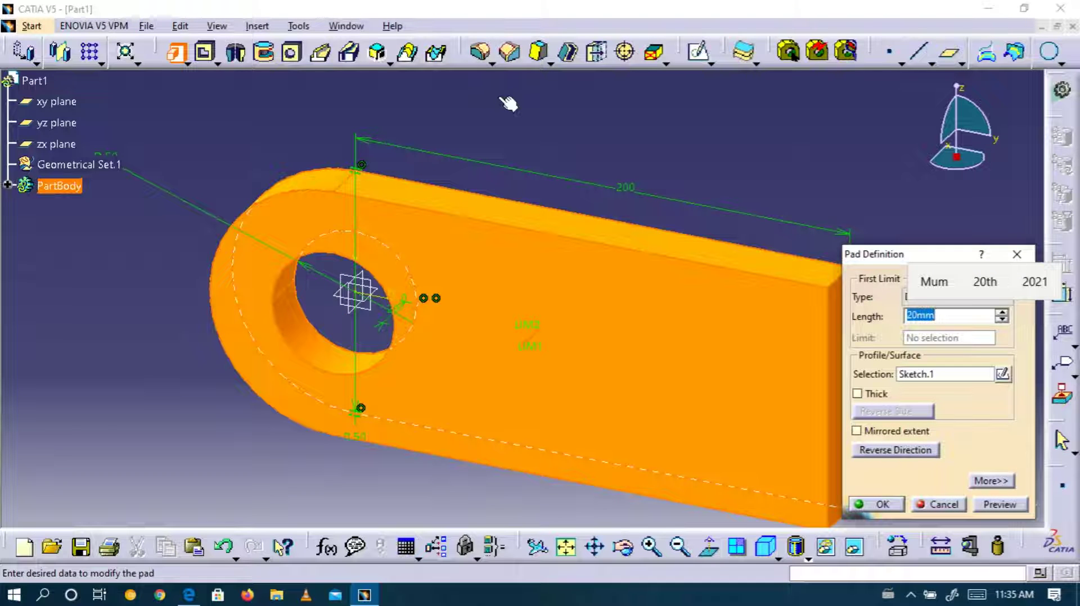
pyautogui.write('30')
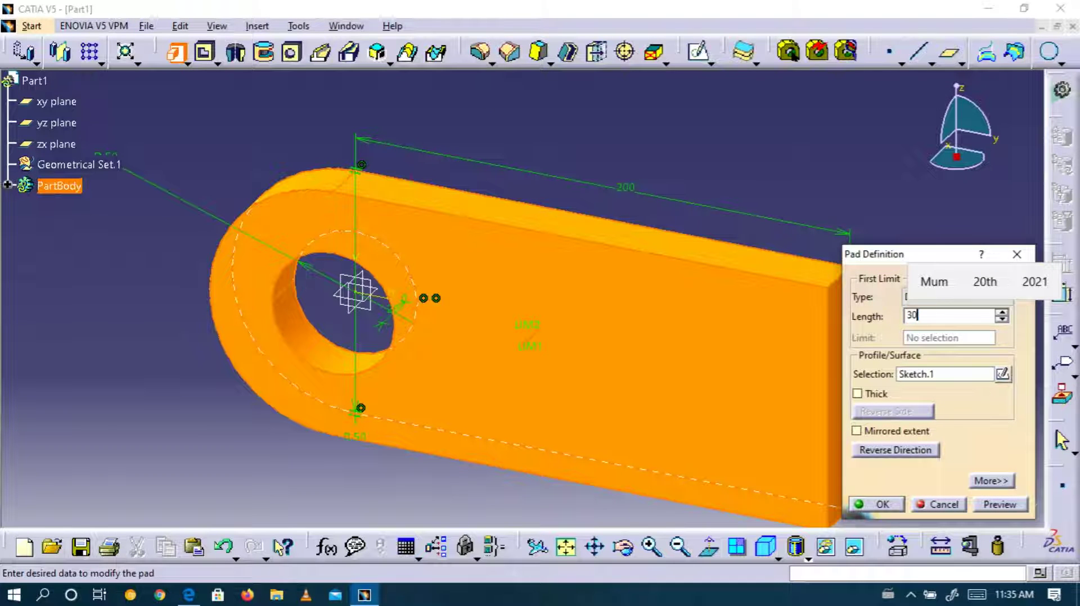
pyautogui.click(1001, 506)
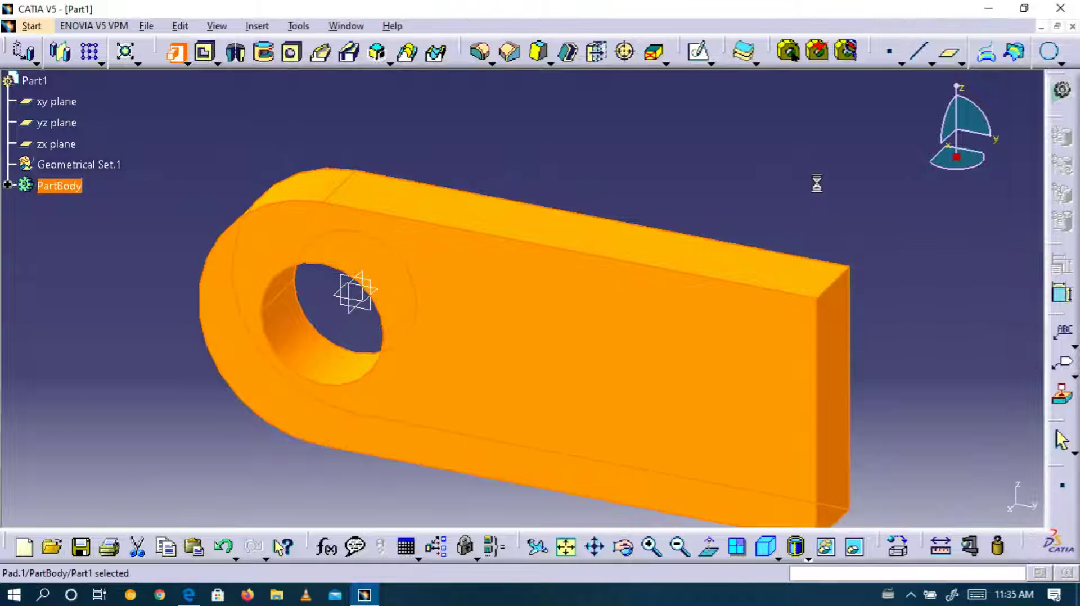
# Step: Inspect the padded plate in 3D and check the part-18.pdf drawing for the upright block's distance from the square end
pyautogui.click(679, 546)
pyautogui.click(625, 547)
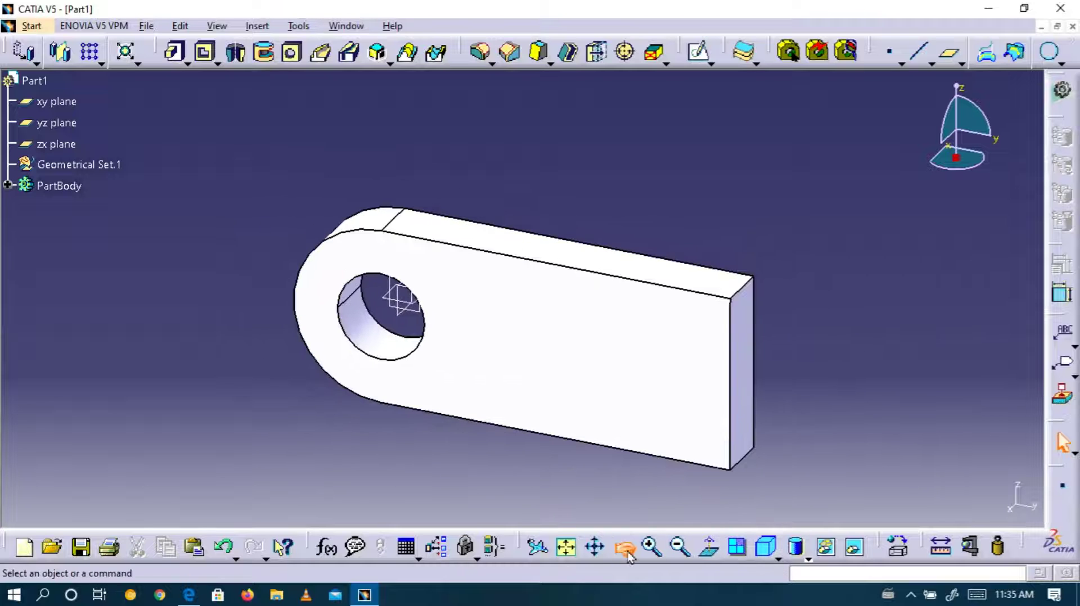
pyautogui.moveTo(313, 457); pyautogui.dragTo(352, 190)
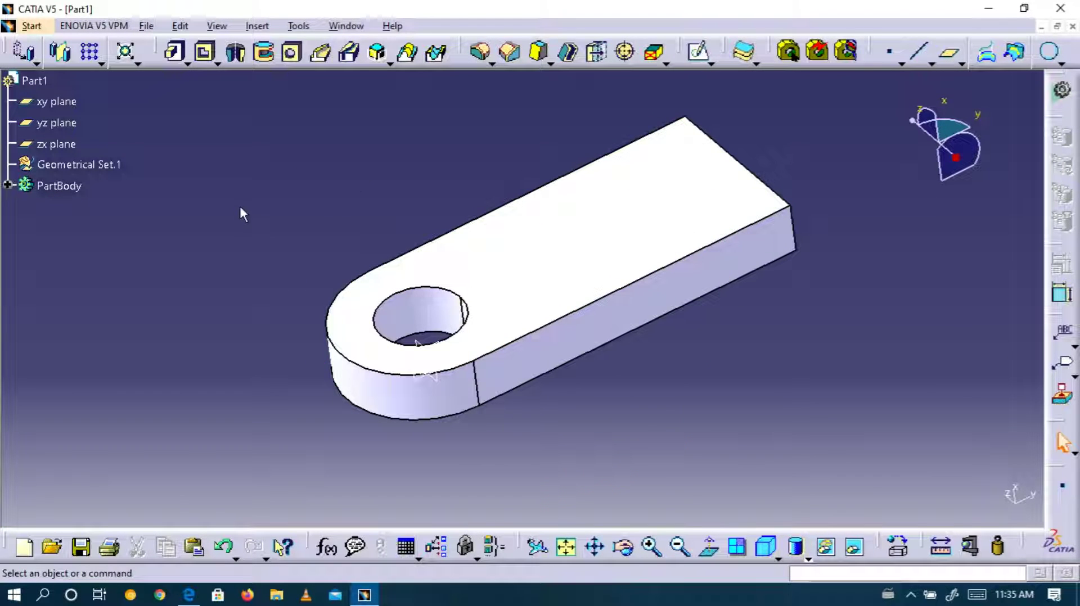
pyautogui.click(189, 595)
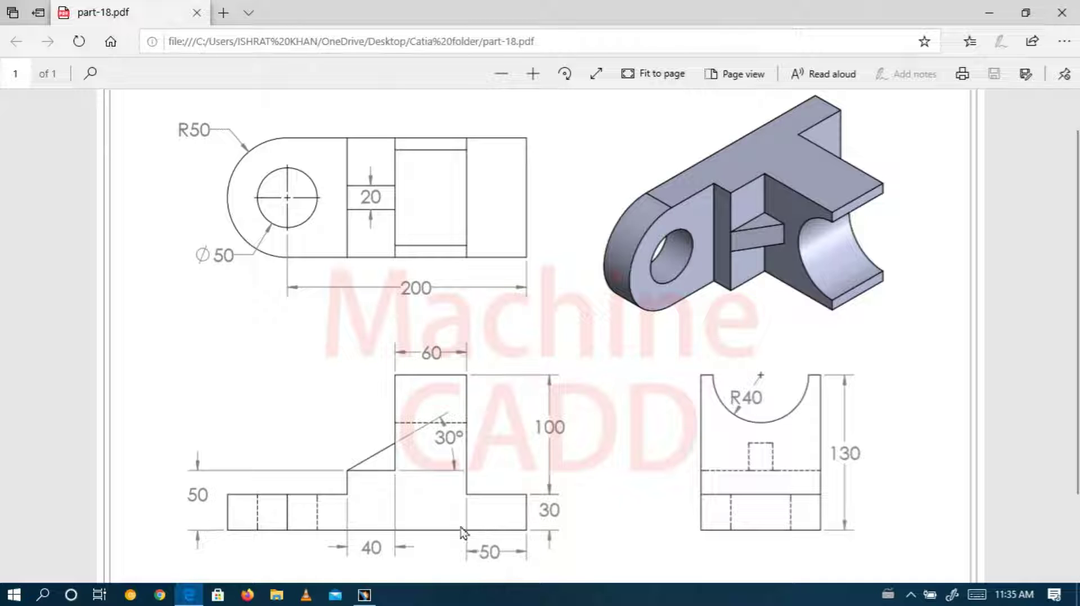
pyautogui.click(363, 594)
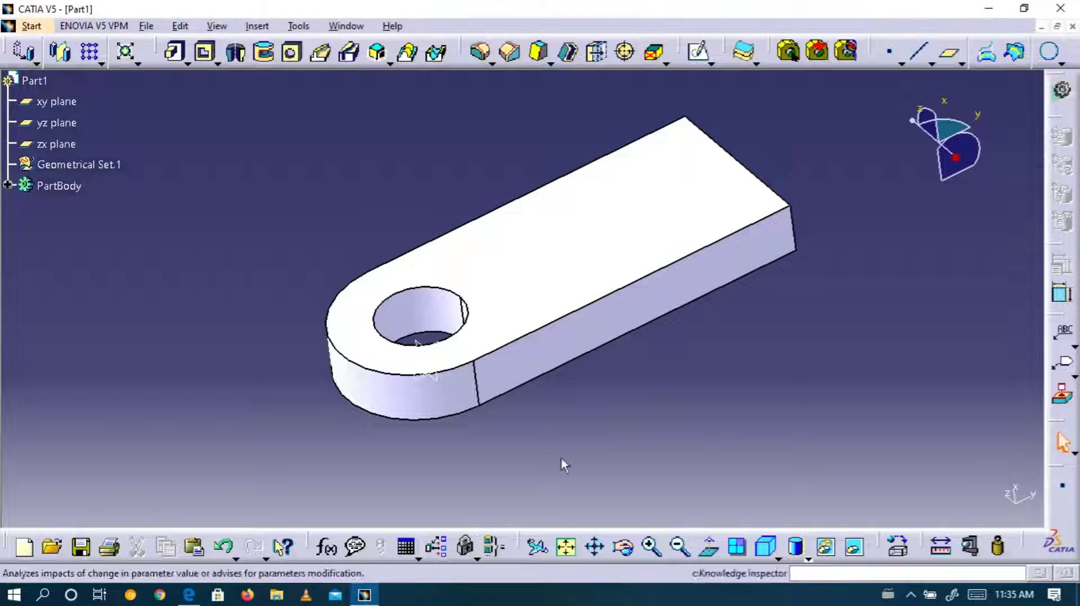
pyautogui.click(623, 547)
pyautogui.moveTo(680, 381); pyautogui.dragTo(665, 362)
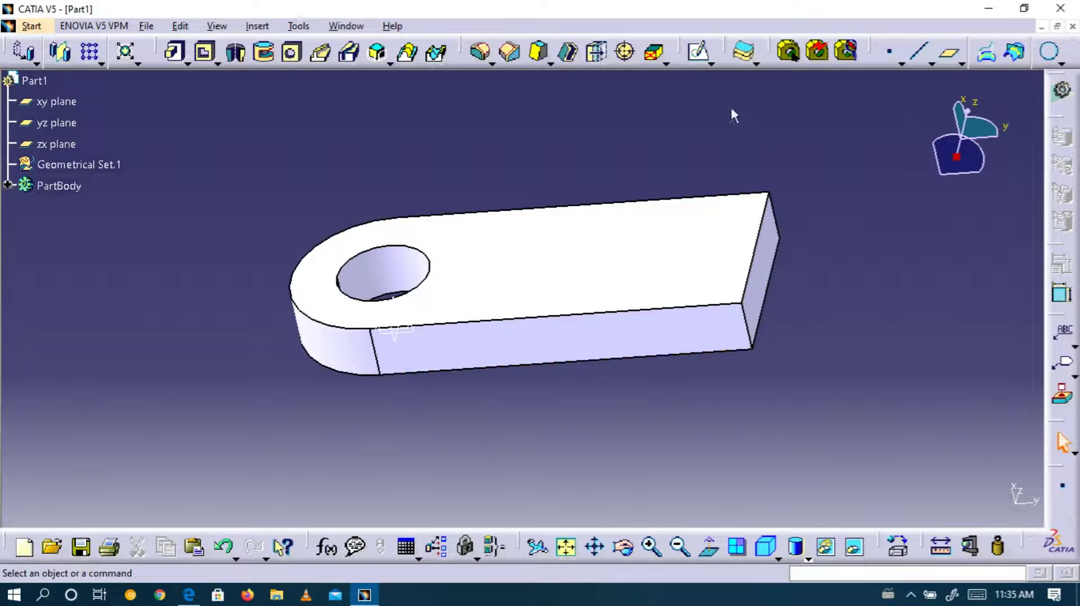
# Step: Create a plane offset 50 mm from the plate's square end face, with the direction reversed toward the hole
pyautogui.click(948, 53)
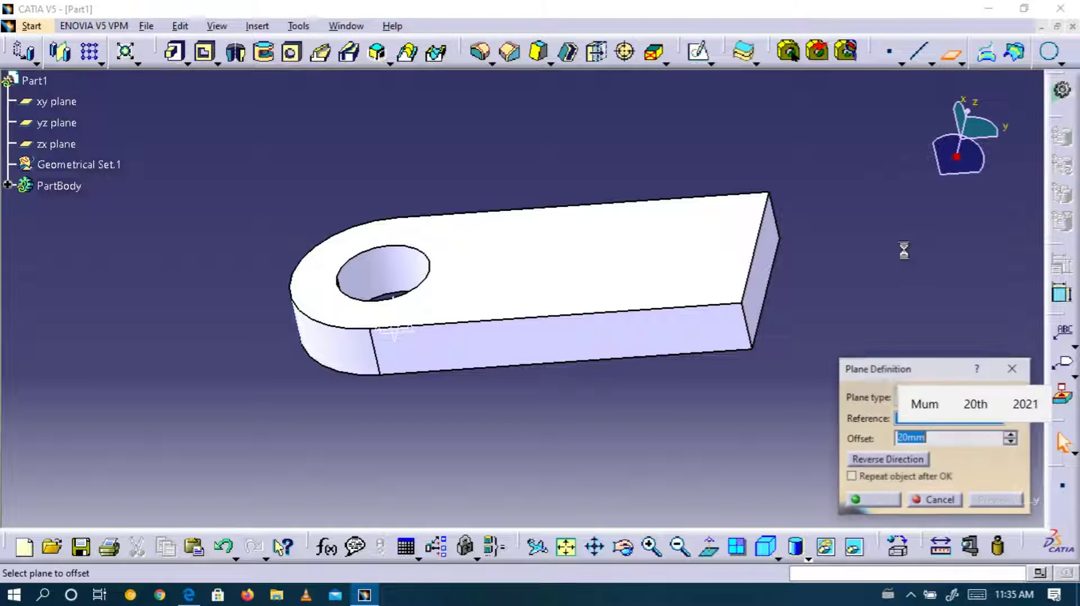
pyautogui.click(777, 265)
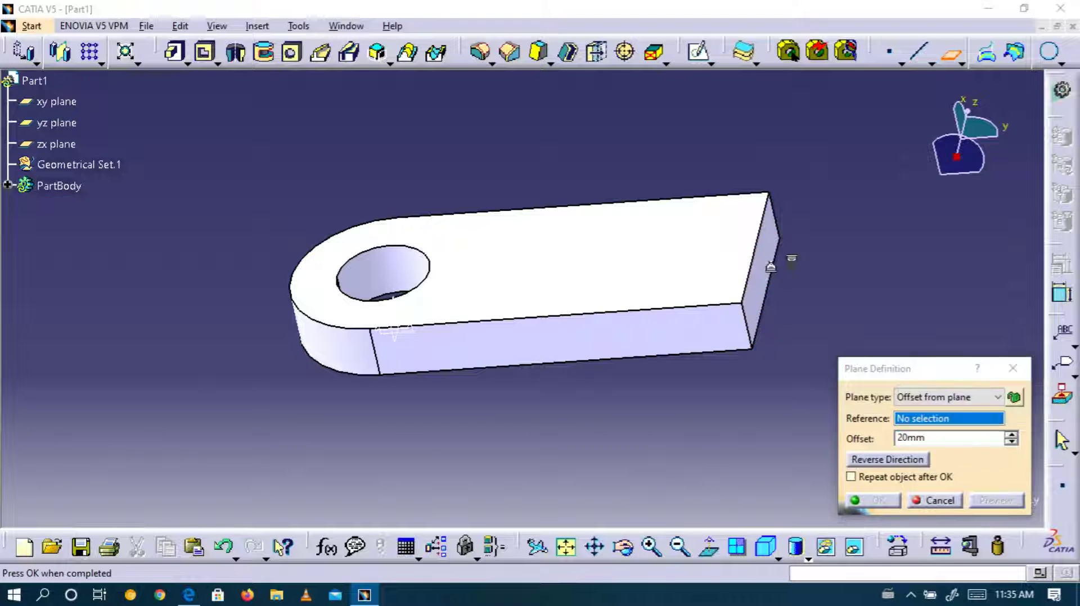
pyautogui.click(875, 464)
pyautogui.moveTo(930, 438); pyautogui.dragTo(851, 455)
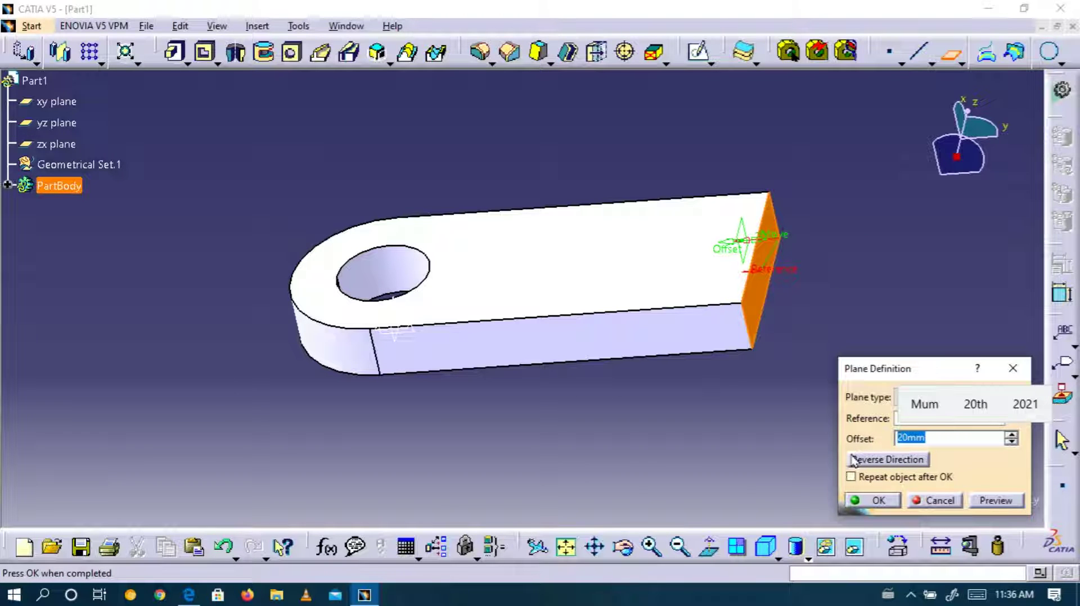
pyautogui.write('50')
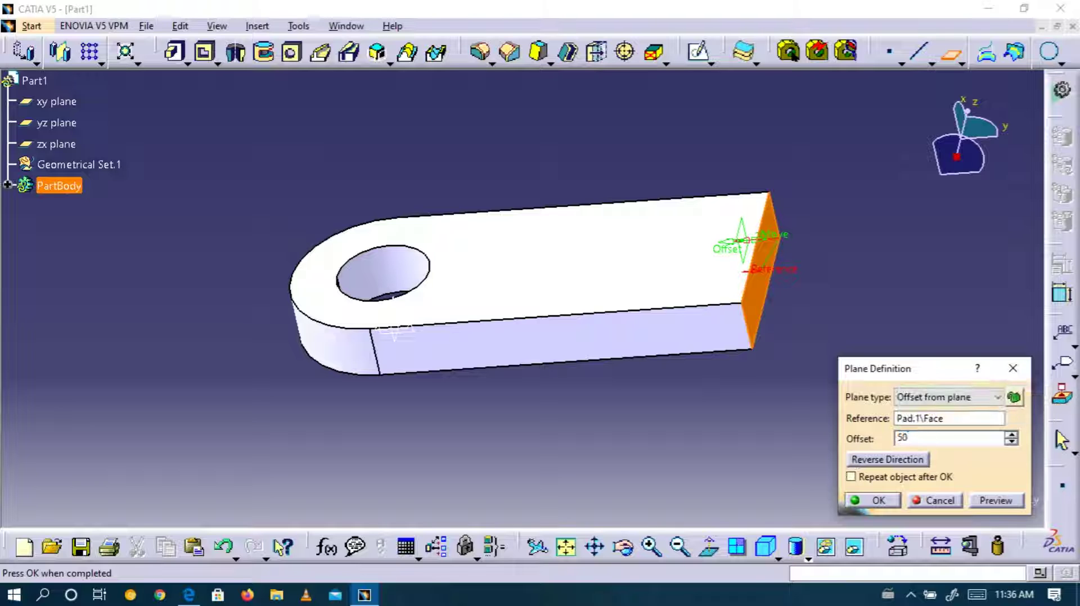
pyautogui.click(995, 502)
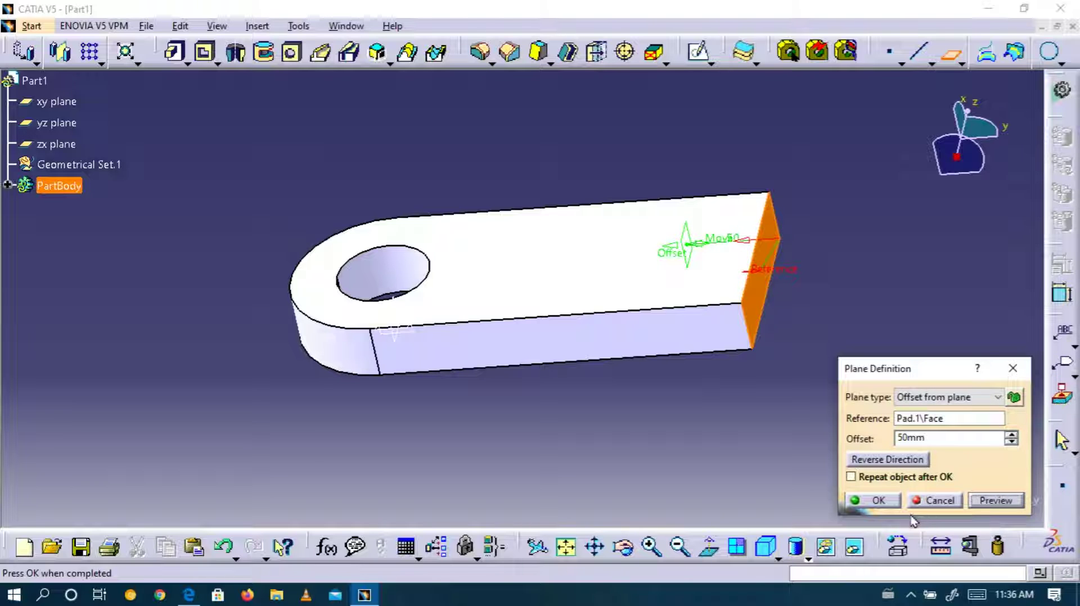
pyautogui.click(879, 500)
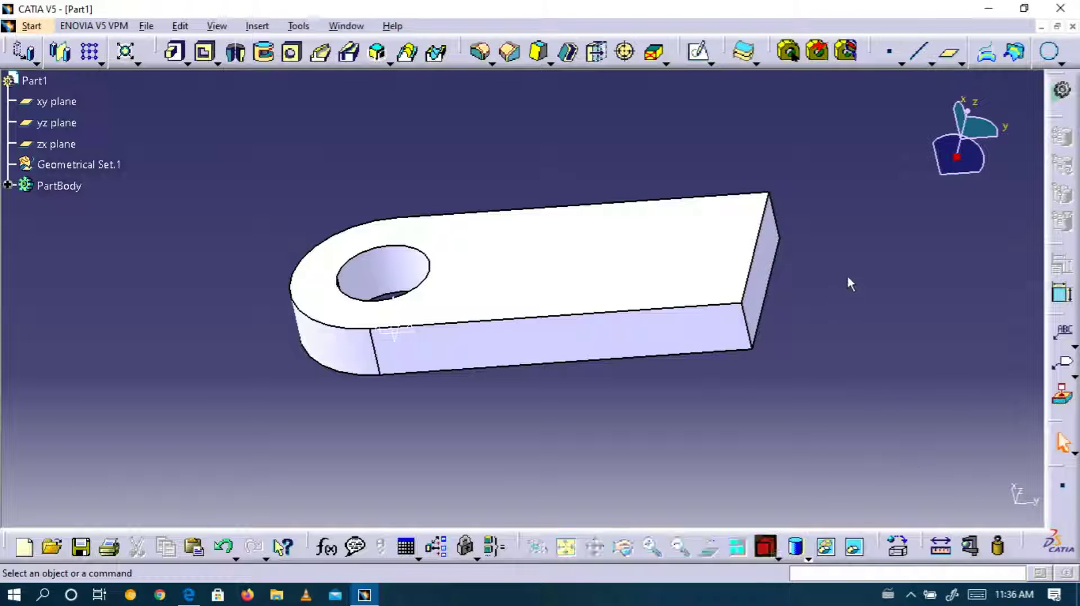
# Step: Open a sketch on the new offset plane and check the upright block's dimensions in the part-18.pdf drawing
pyautogui.click(691, 244)
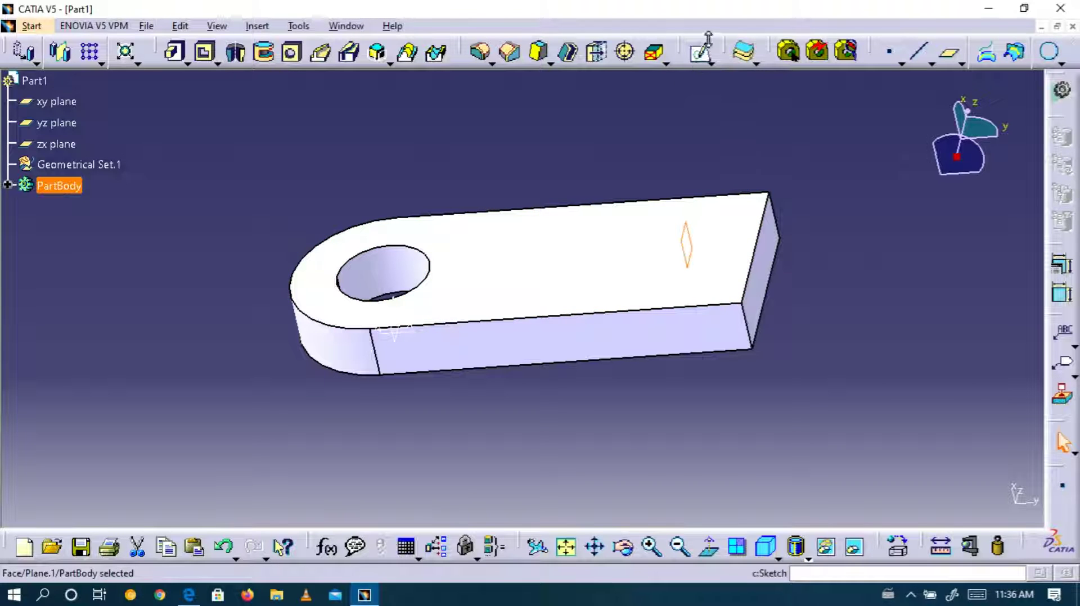
pyautogui.click(700, 63)
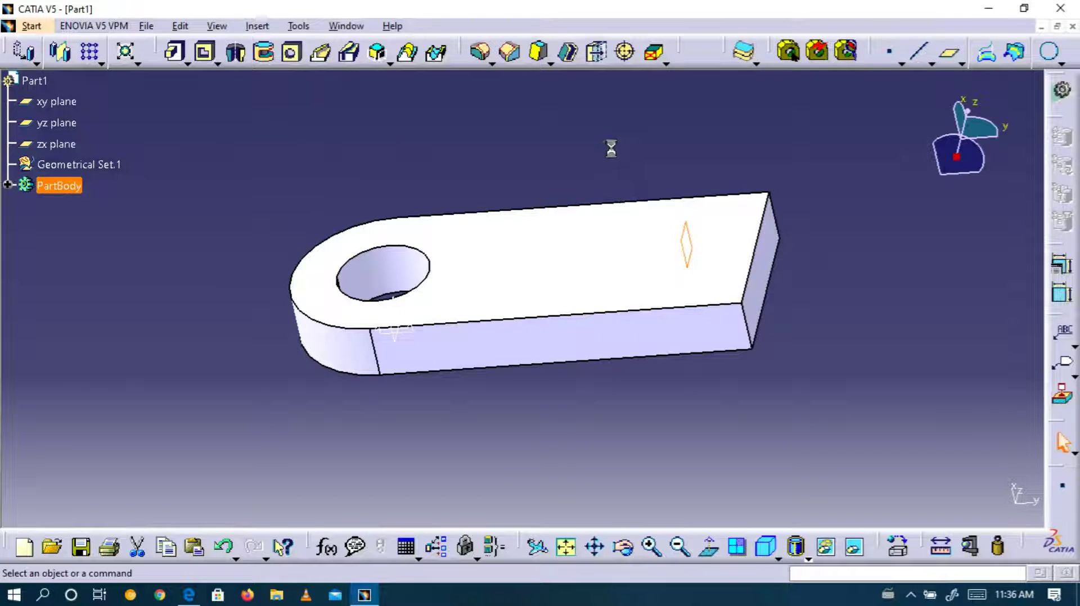
pyautogui.click(566, 547)
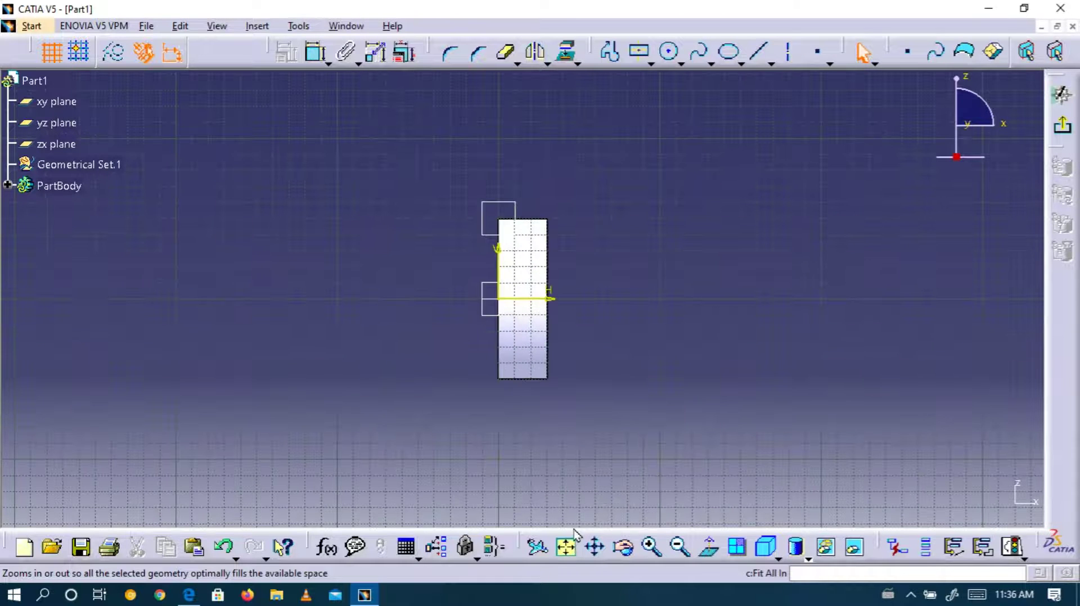
pyautogui.click(652, 548)
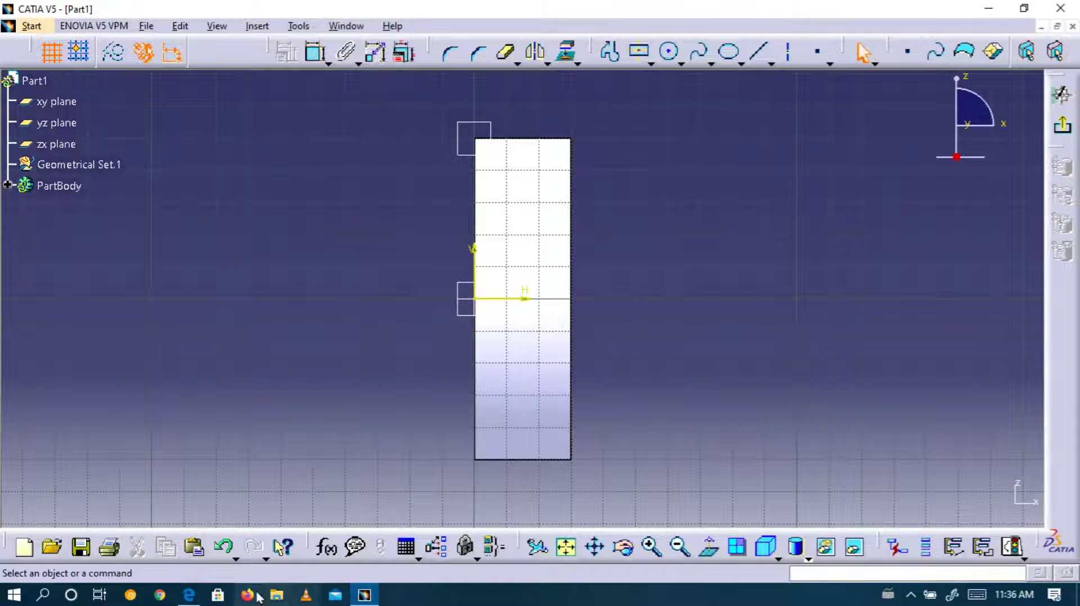
pyautogui.click(190, 596)
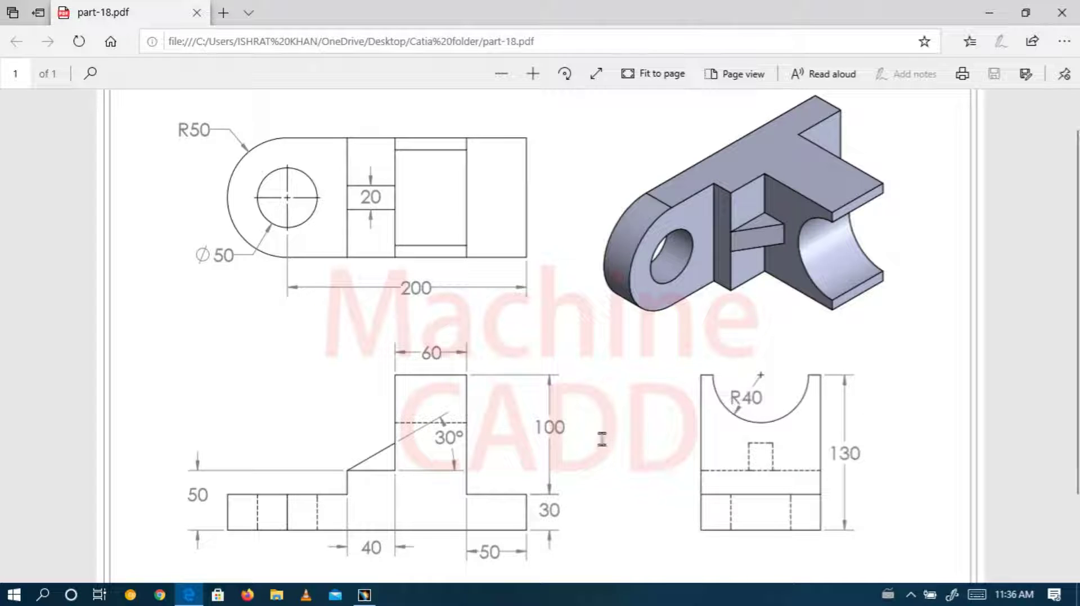
pyautogui.click(364, 597)
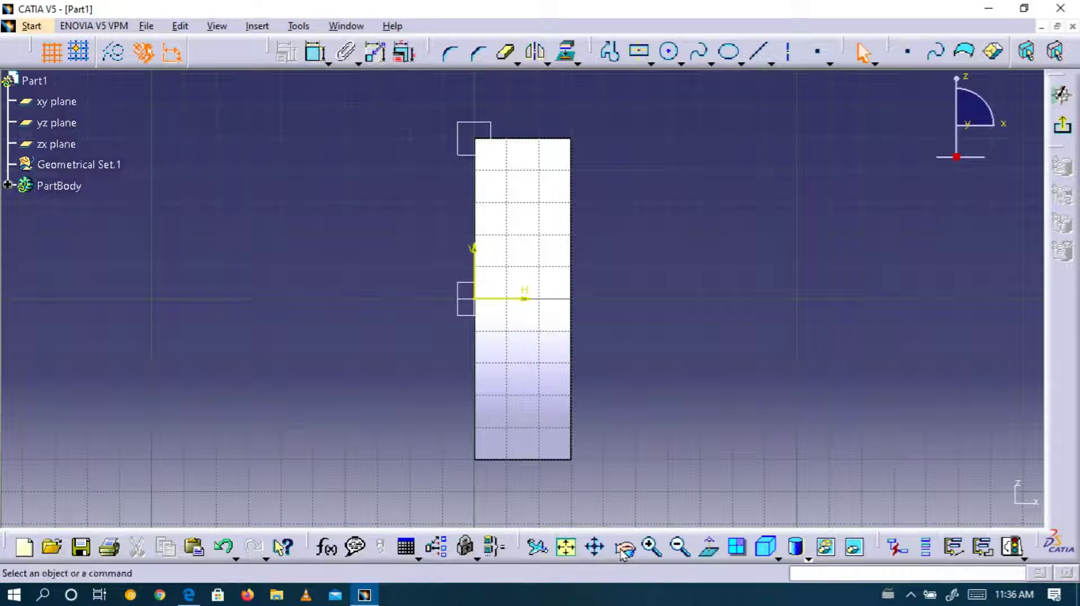
# Step: Flip the sketch to its opposite normal view and project the plate's long edge opposite the sketch origin into the sketch
pyautogui.click(598, 549)
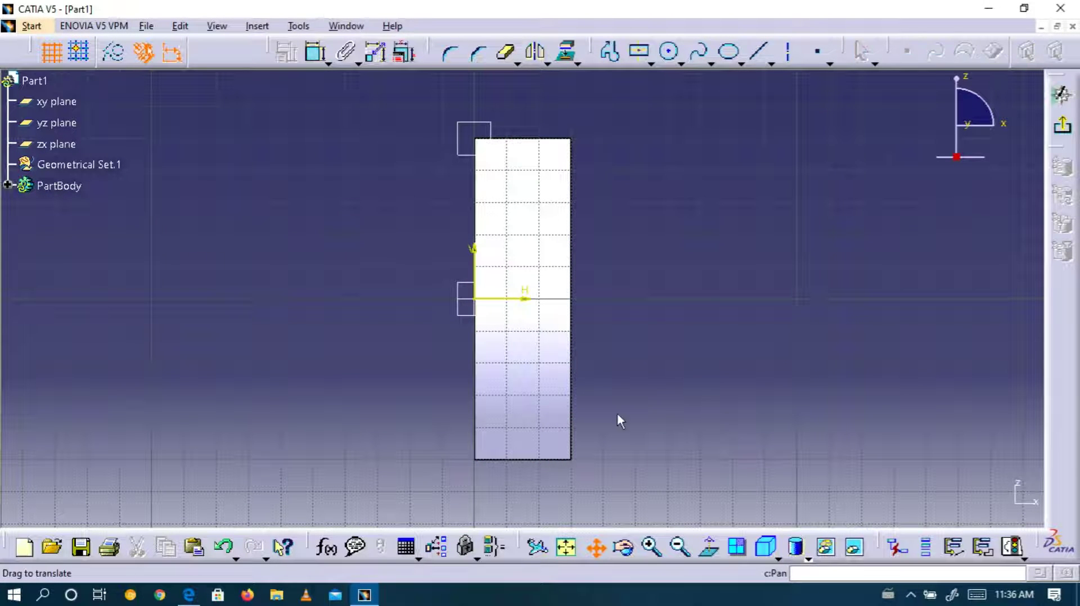
pyautogui.moveTo(634, 222); pyautogui.dragTo(597, 366)
pyautogui.moveTo(597, 366)
pyautogui.mouseDown(button='middle')
pyautogui.moveTo(623, 267)
pyautogui.moveTo(649, 237)
pyautogui.moveTo(668, 236)
pyautogui.mouseUp(button='middle')
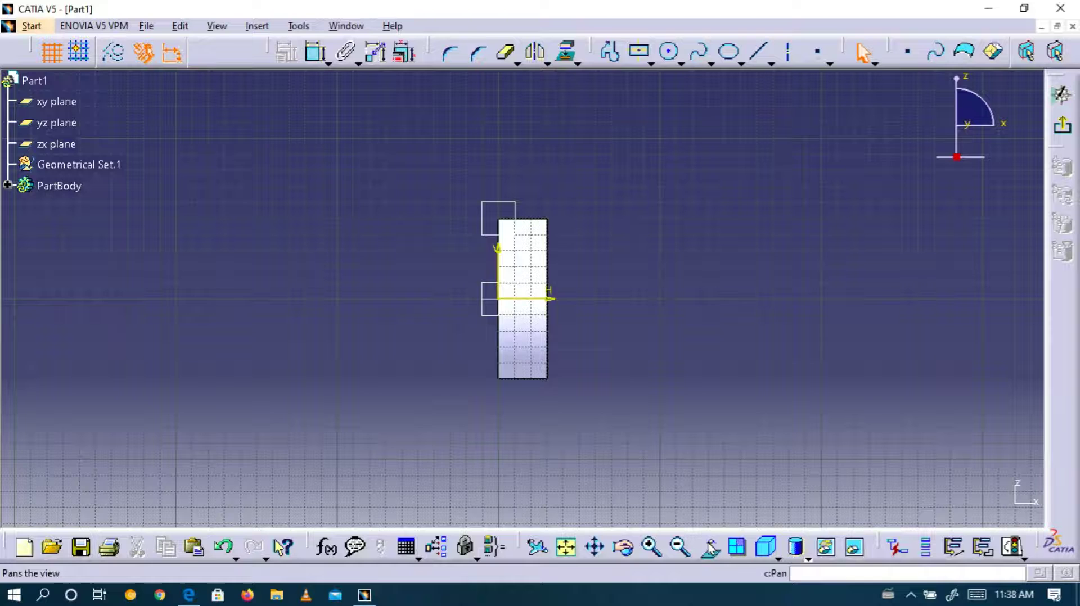
pyautogui.click(709, 545)
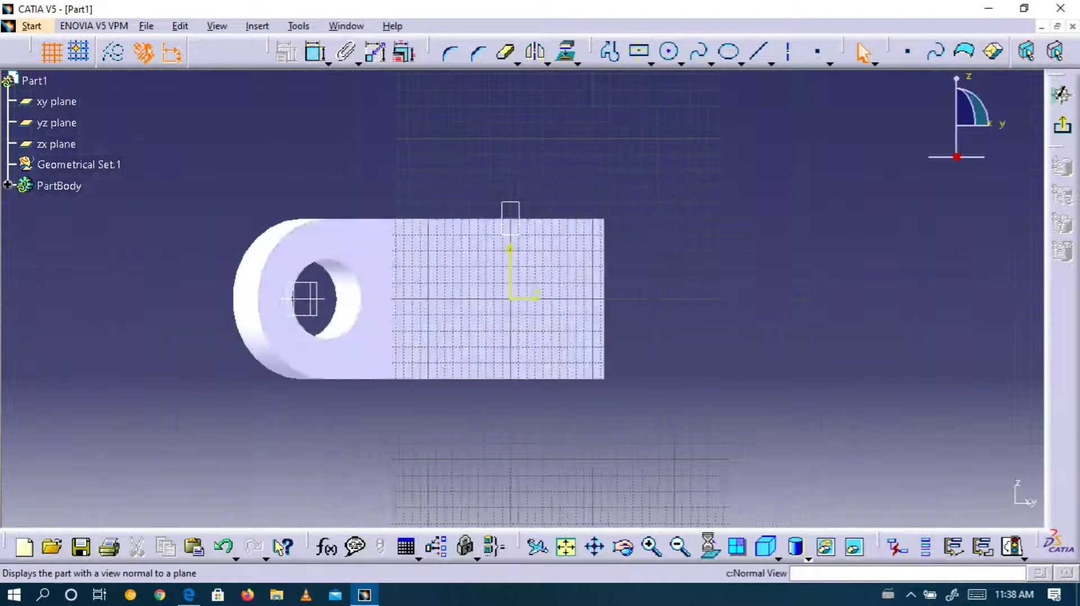
pyautogui.click(653, 547)
pyautogui.click(652, 547)
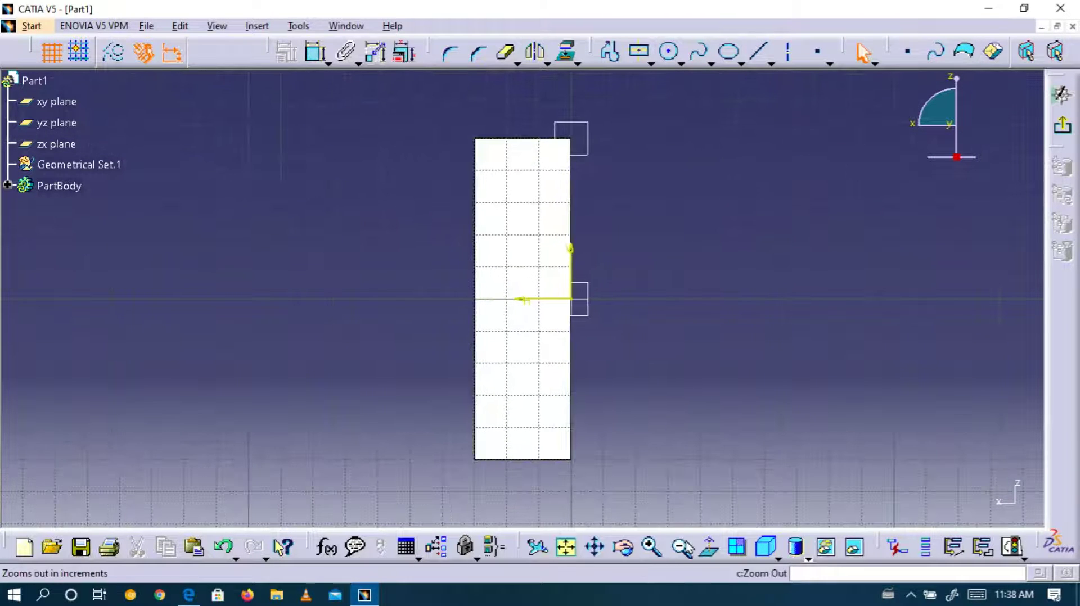
pyautogui.click(595, 546)
pyautogui.moveTo(606, 382)
pyautogui.mouseDown()
pyautogui.moveTo(521, 371)
pyautogui.moveTo(513, 380)
pyautogui.mouseUp()
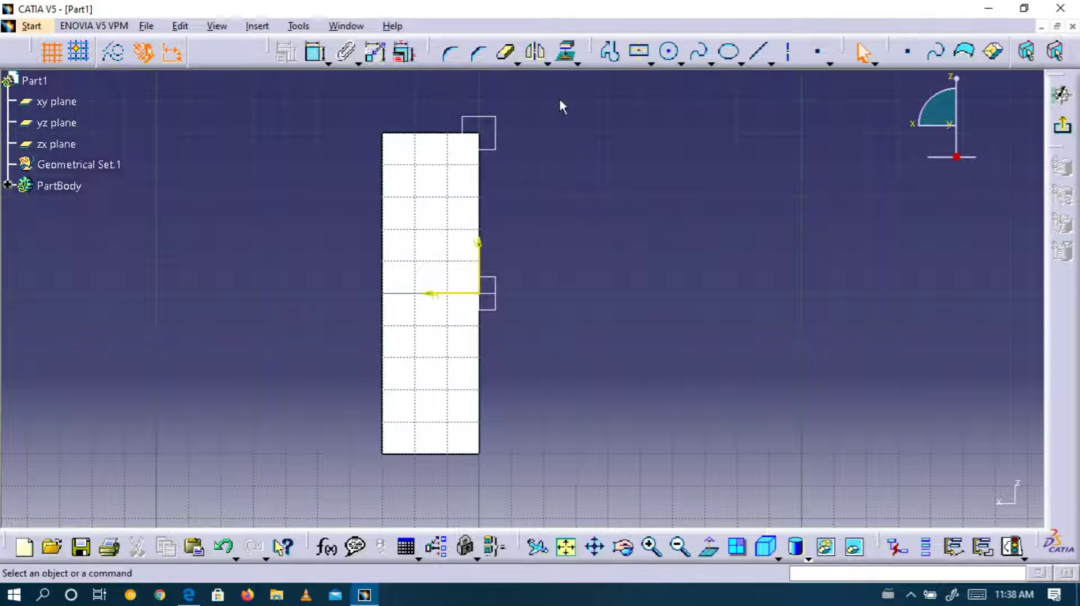
pyautogui.click(567, 52)
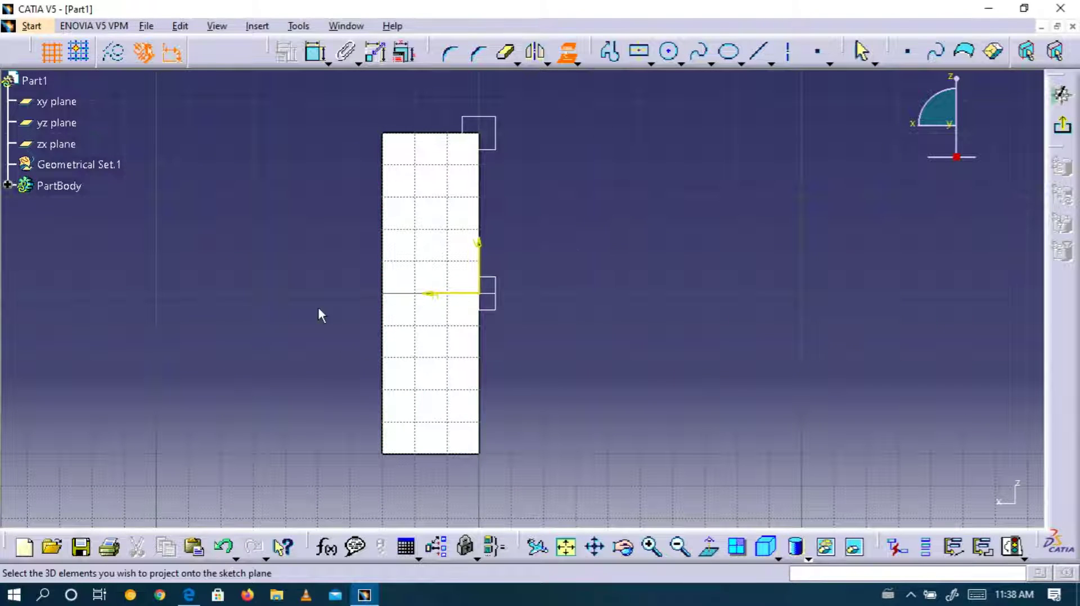
pyautogui.click(382, 287)
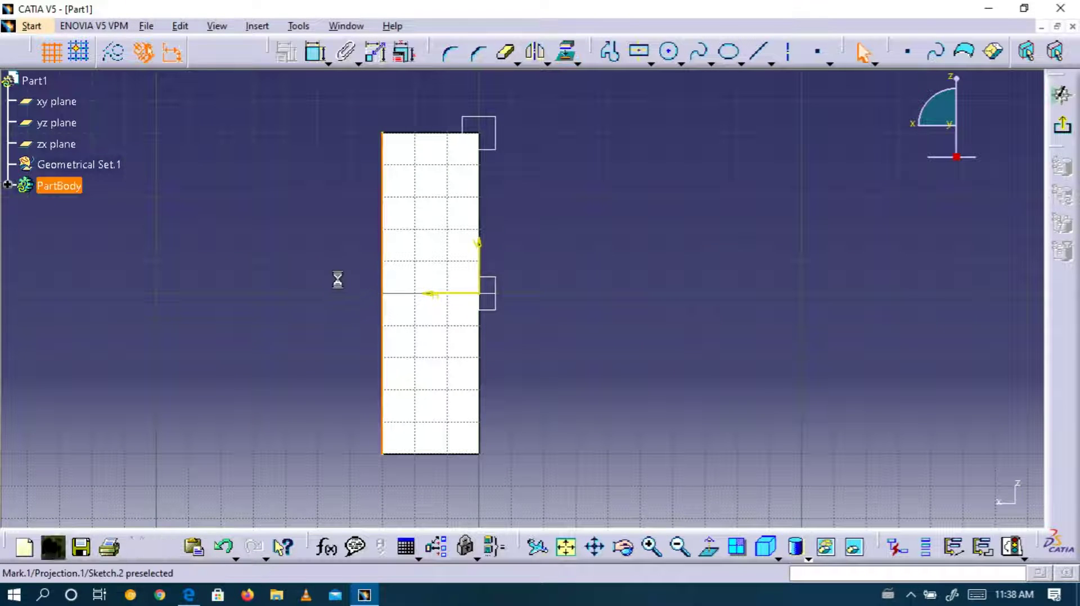
pyautogui.click(305, 249)
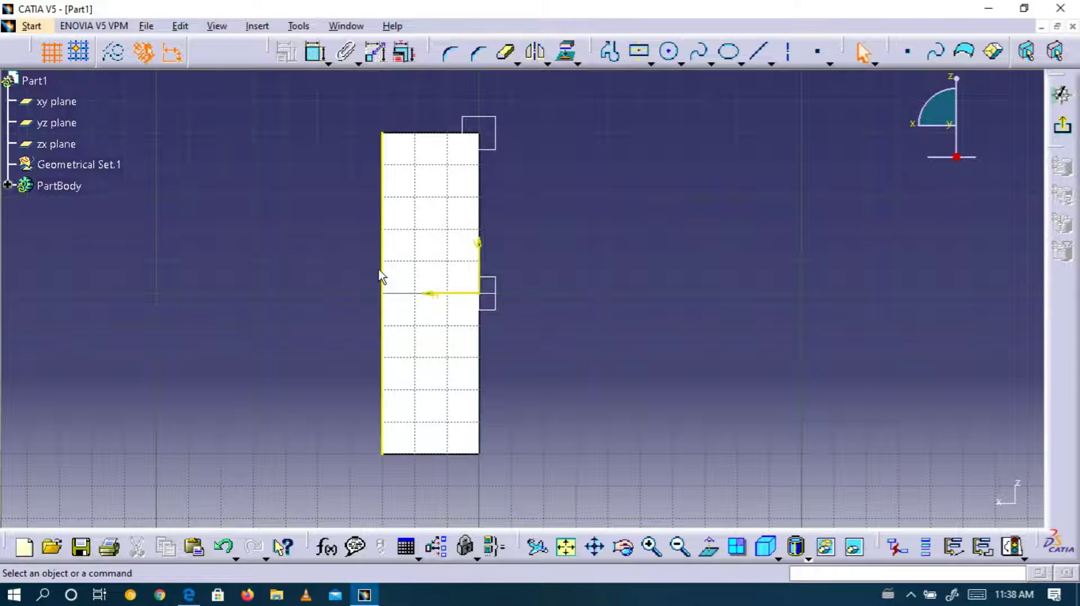
# Step: Convert the projected plate edge into an axis
pyautogui.click(382, 269)
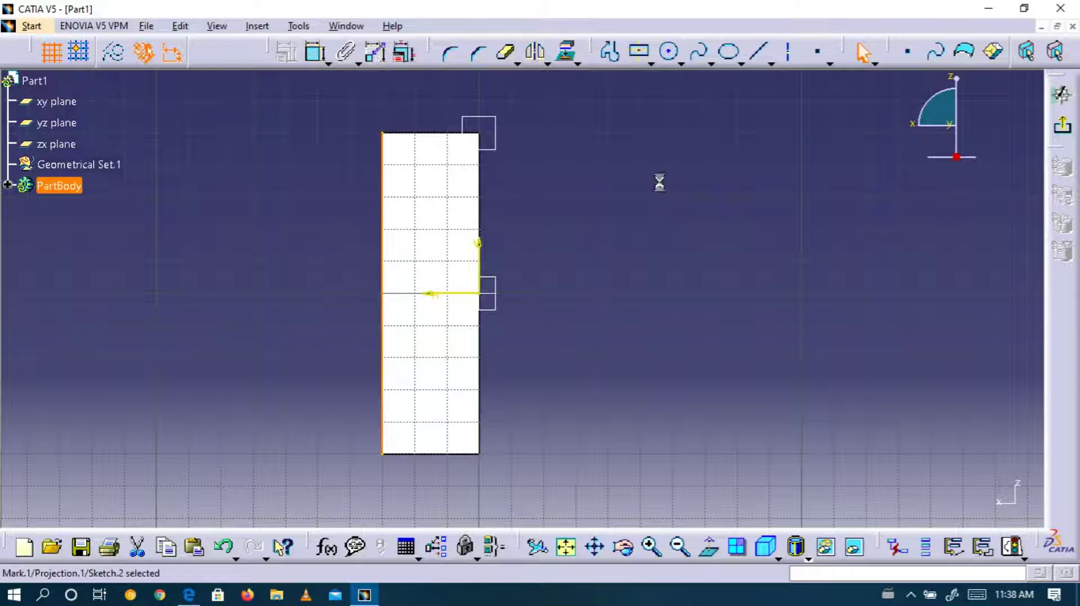
pyautogui.click(788, 51)
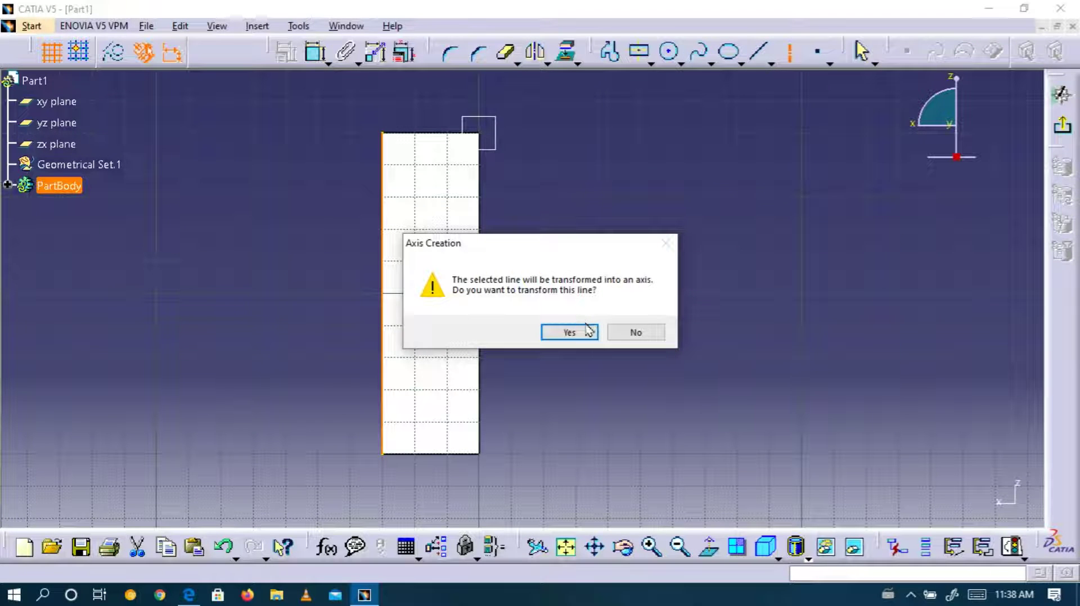
pyautogui.click(585, 333)
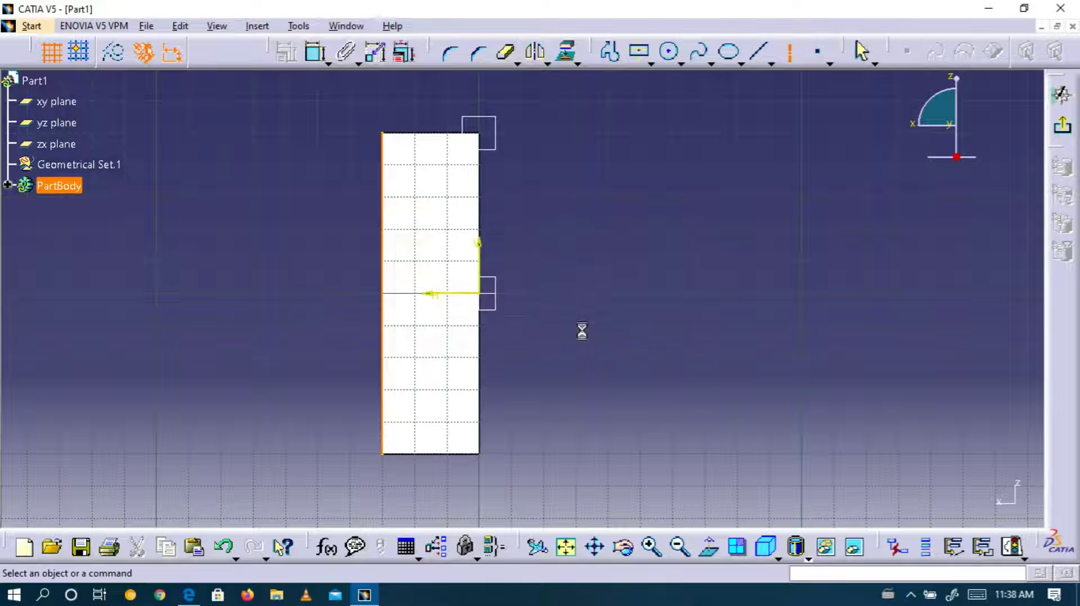
# Step: Draw a horizontal axis about 109 mm long from the projected edge's midpoint, across the plate and beyond the sketch origin
pyautogui.click(768, 61)
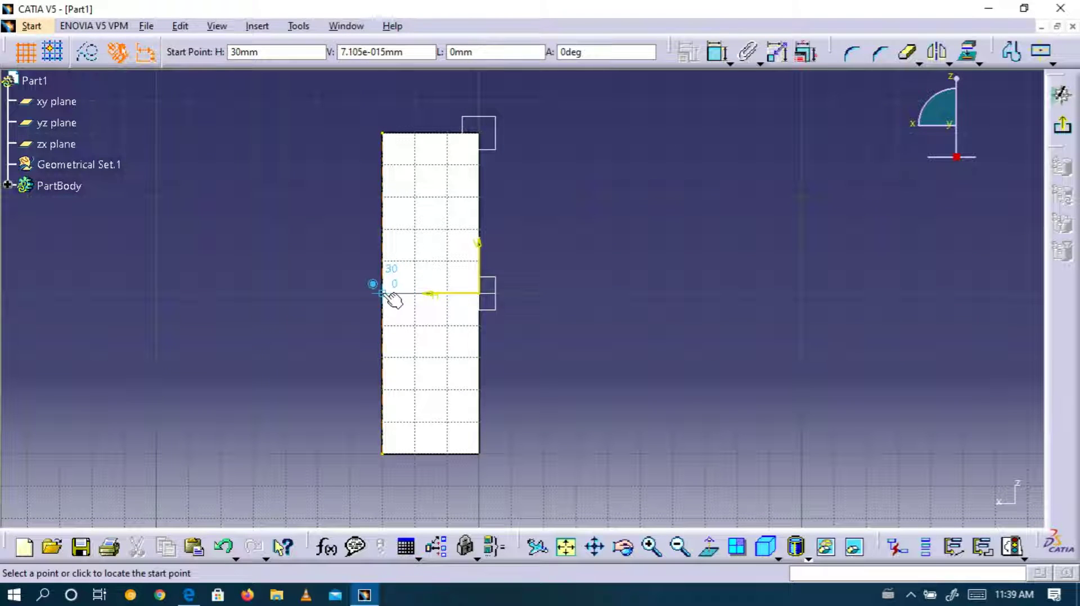
pyautogui.click(383, 292)
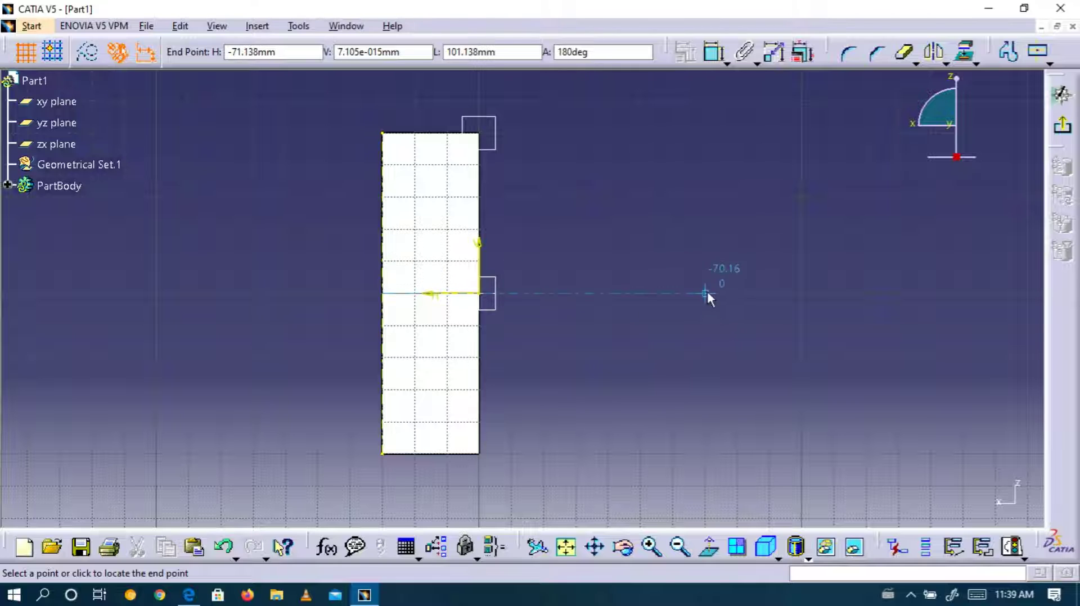
pyautogui.click(734, 293)
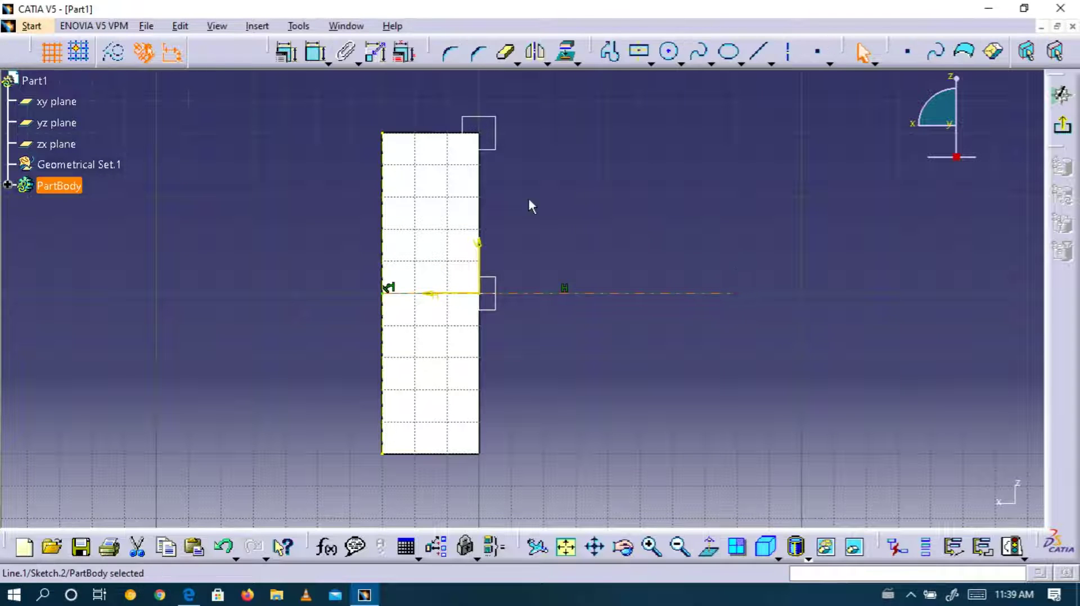
# Step: Dimension the horizontal axis's length and set it to 130 mm
pyautogui.click(315, 52)
pyautogui.click(585, 293)
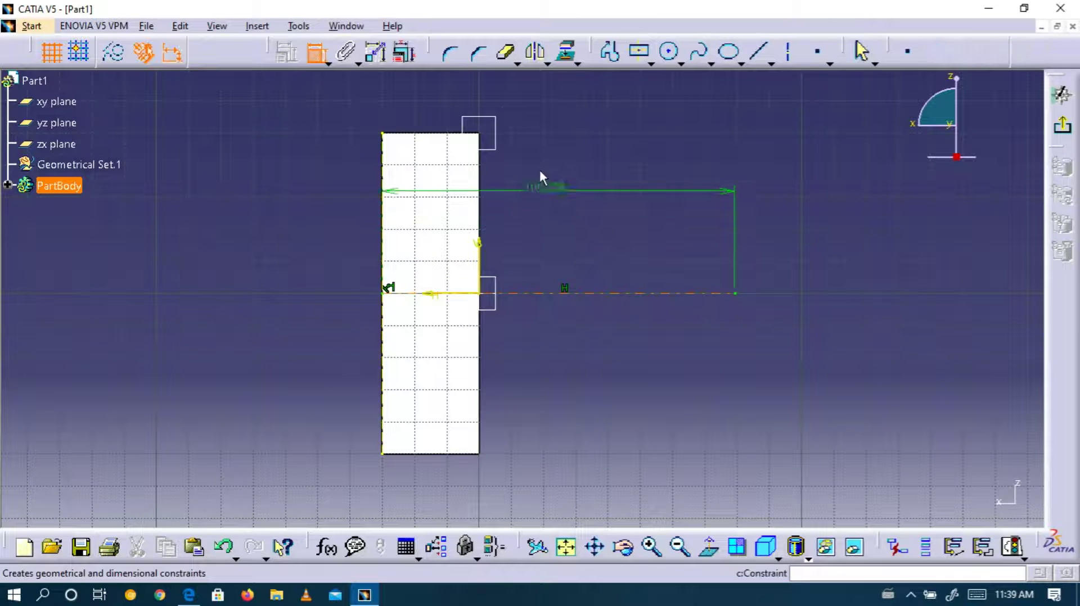
pyautogui.click(524, 102)
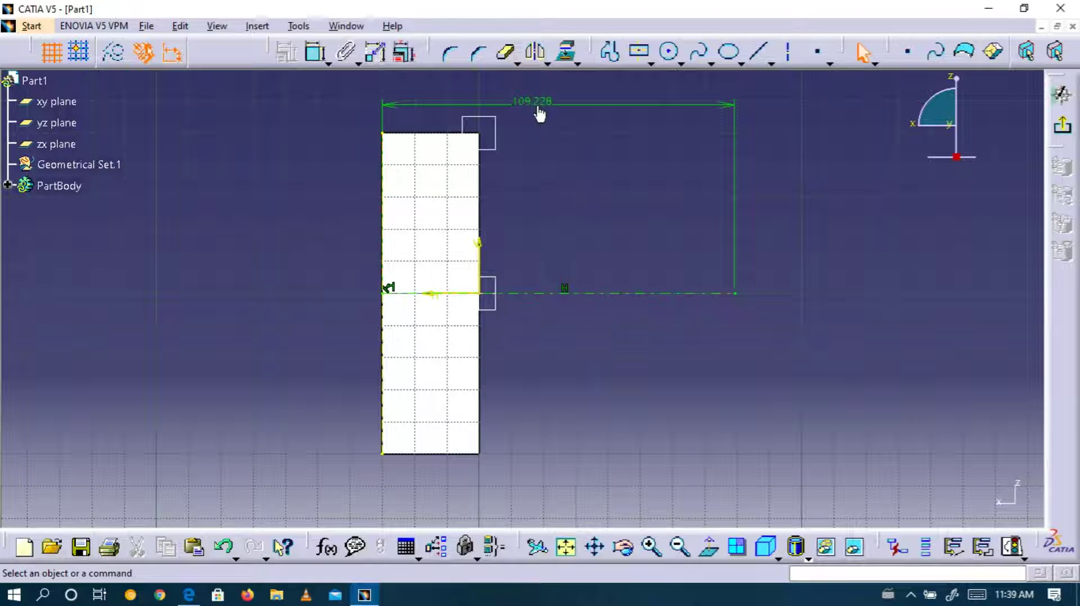
pyautogui.rightClick(538, 113)
pyautogui.moveTo(664, 347)
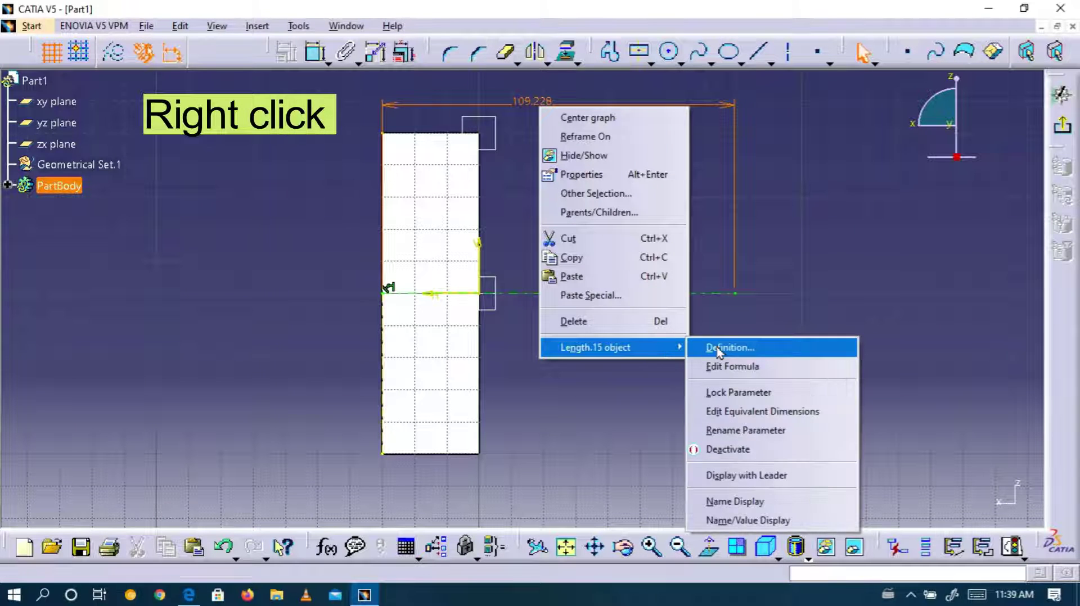
pyautogui.click(717, 345)
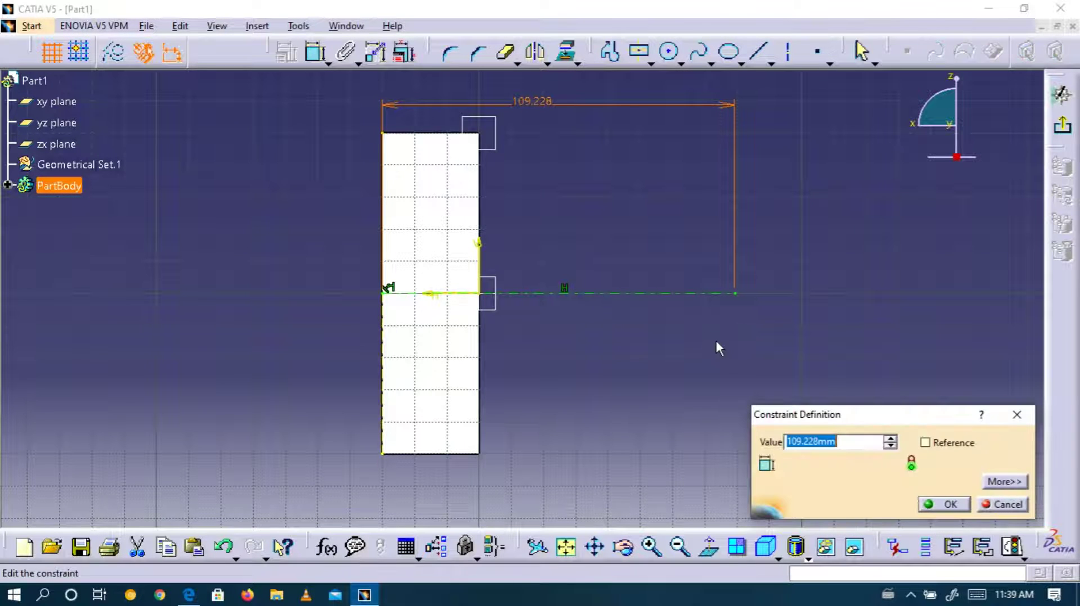
pyautogui.write('130')
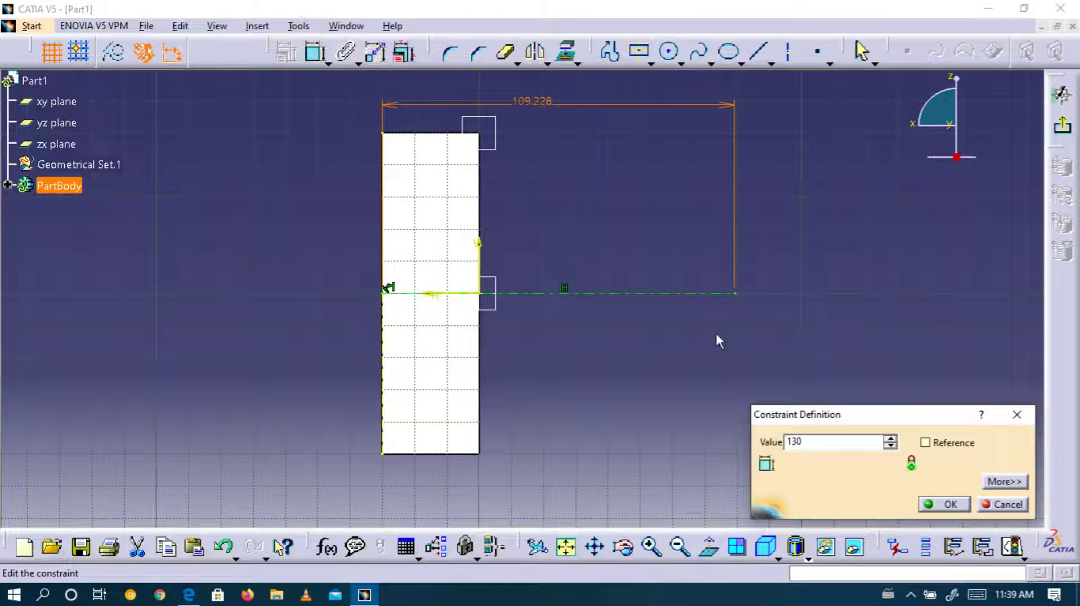
pyautogui.click(945, 505)
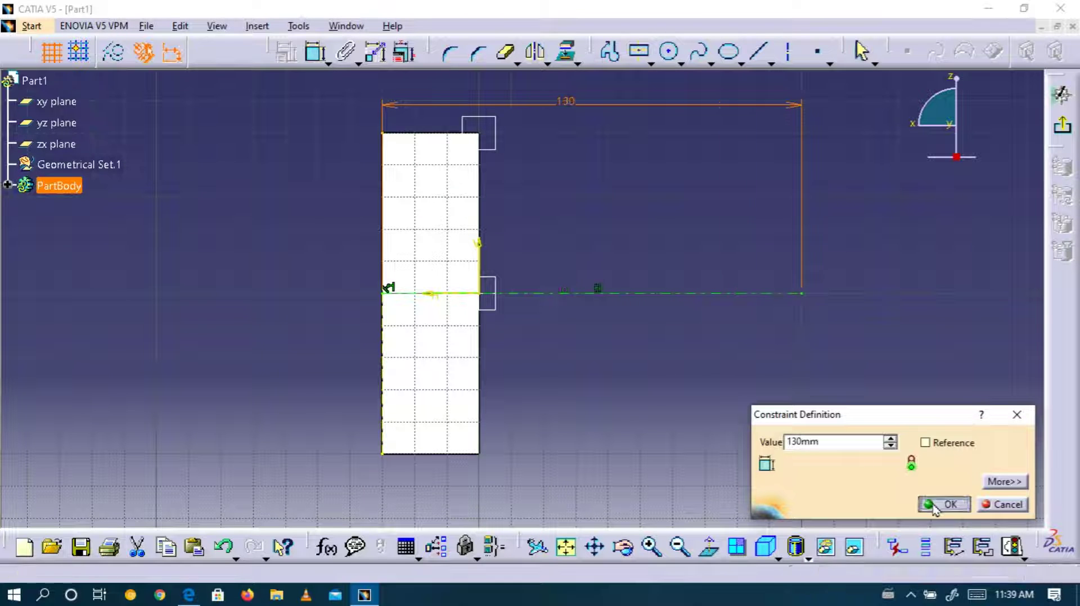
pyautogui.click(829, 396)
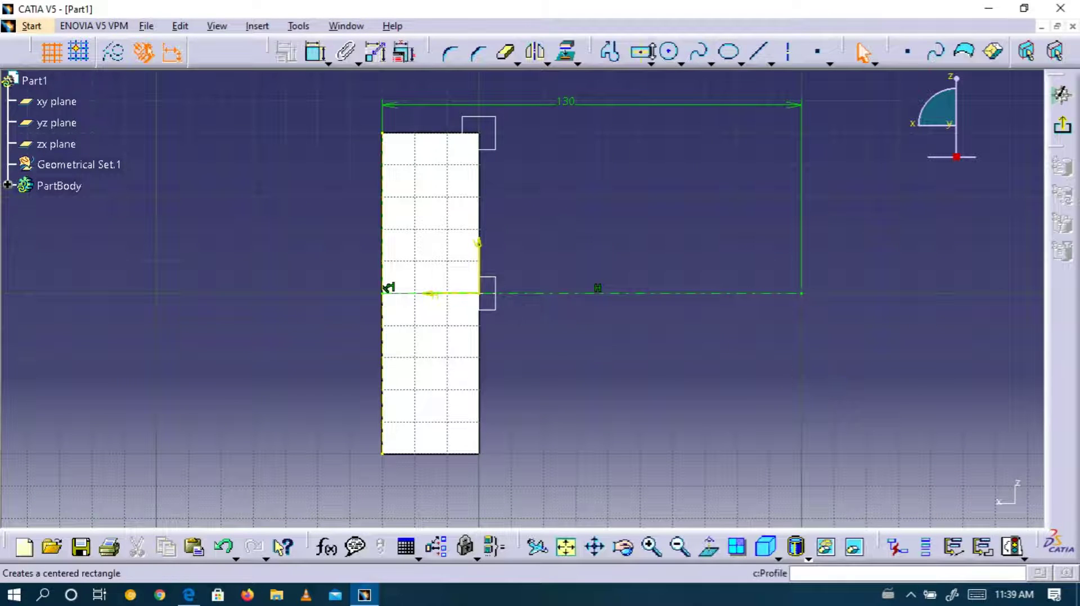
# Step: Draw a circle of about 35 mm radius centred on the free end of the horizontal axis
pyautogui.click(678, 57)
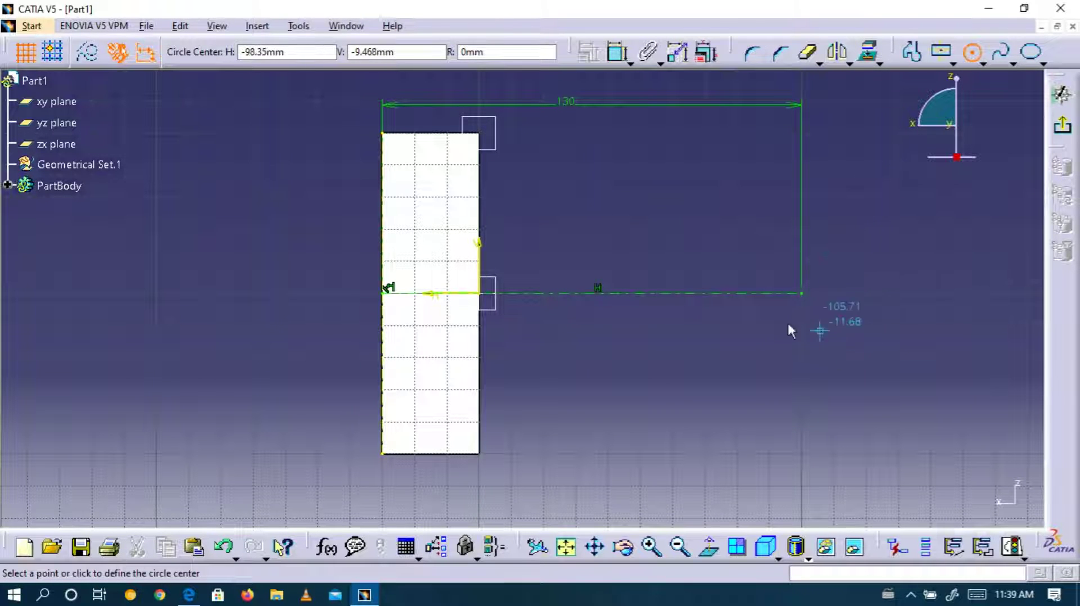
pyautogui.click(801, 293)
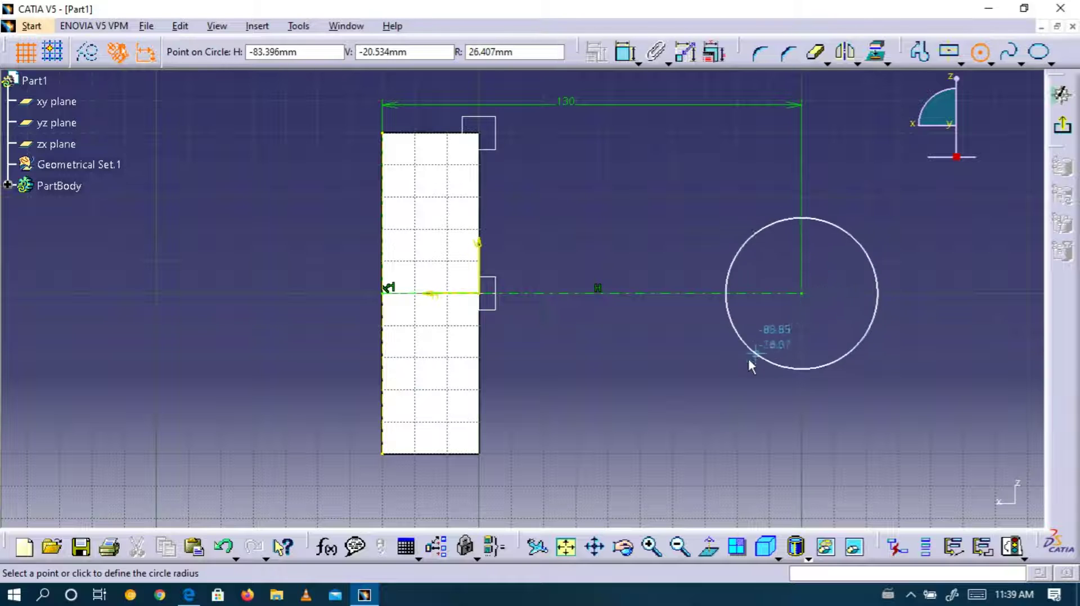
pyautogui.click(722, 377)
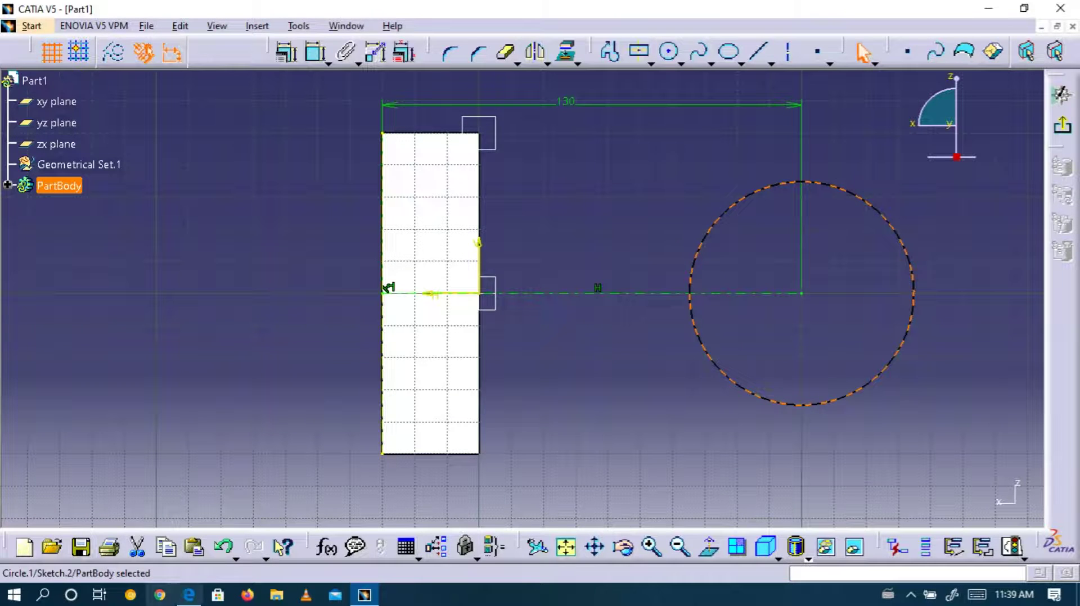
# Step: Check the cutout's radius in the part-18.pdf drawing and dimension the circle's diameter in the CATIA sketch
pyautogui.click(189, 595)
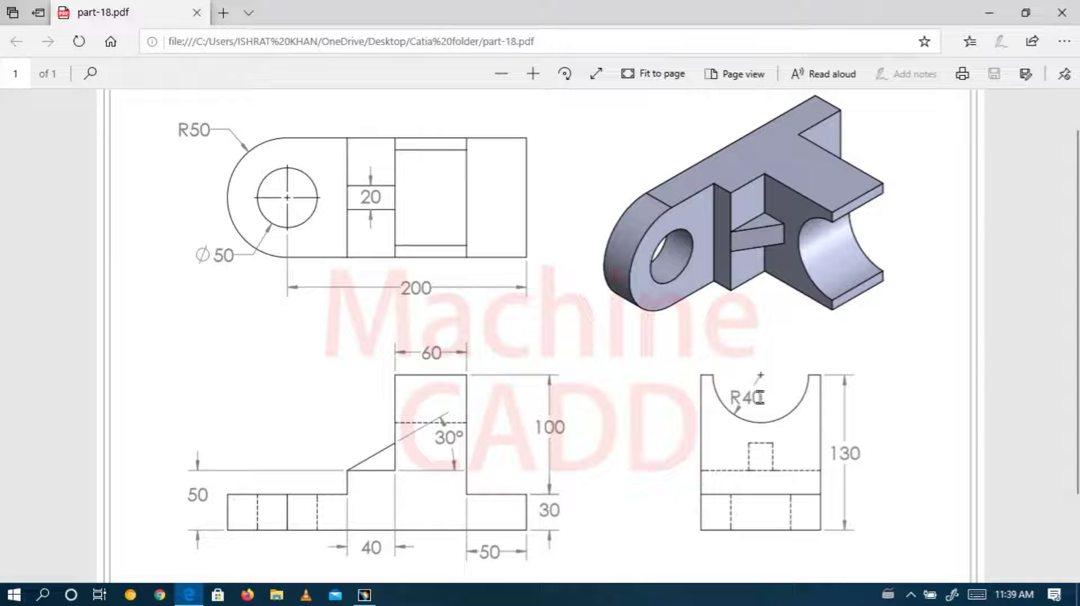
pyautogui.click(365, 595)
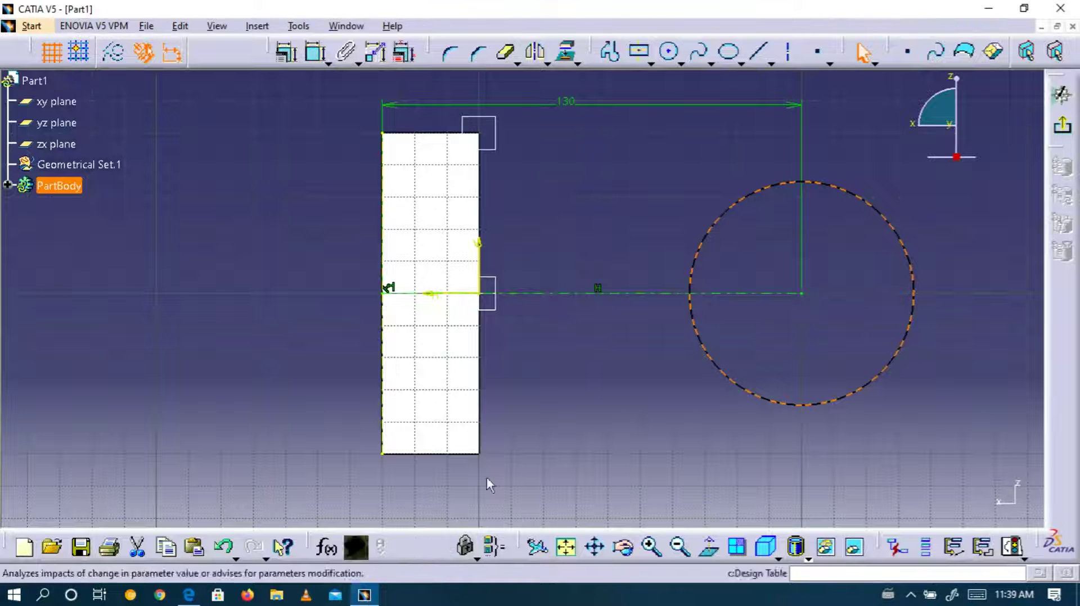
pyautogui.click(317, 52)
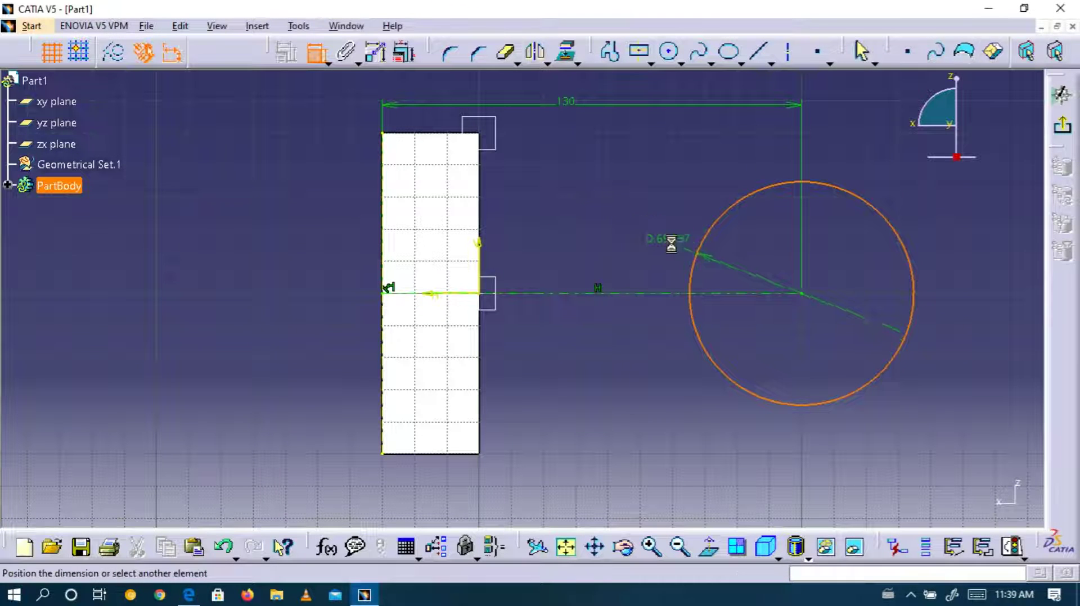
pyautogui.click(623, 183)
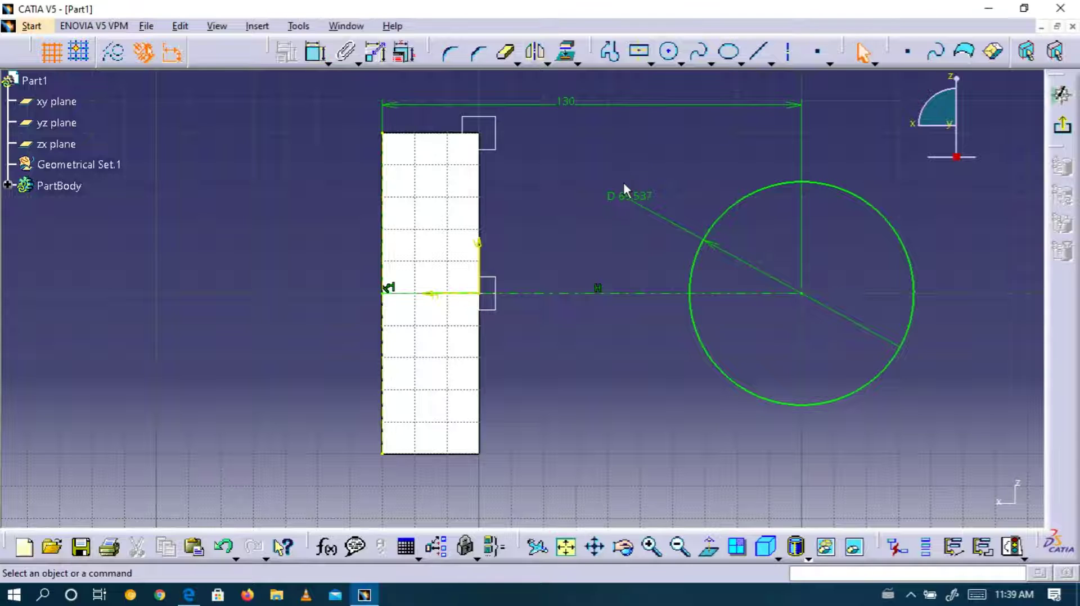
# Step: Change the circle's diameter dimension to a radius dimension and set it to 40 mm
pyautogui.rightClick(631, 200)
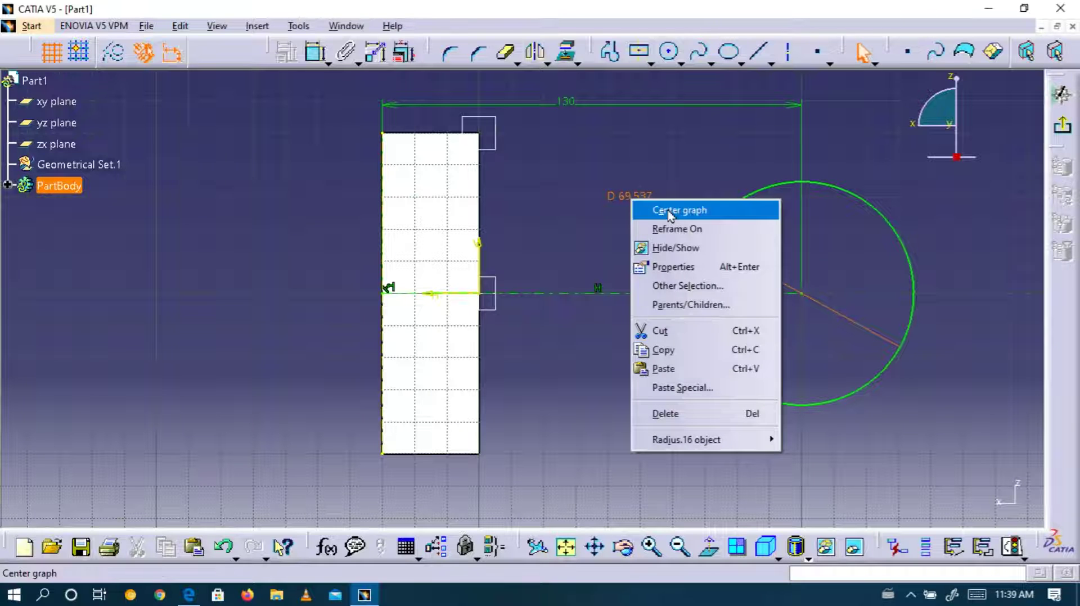
pyautogui.moveTo(769, 440)
pyautogui.click(803, 263)
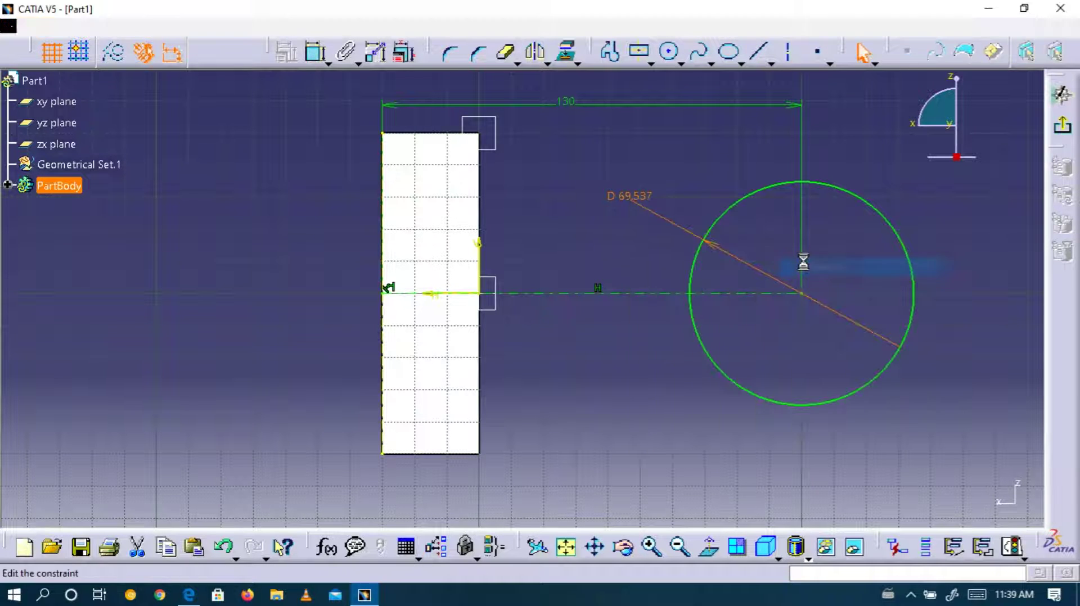
pyautogui.click(831, 462)
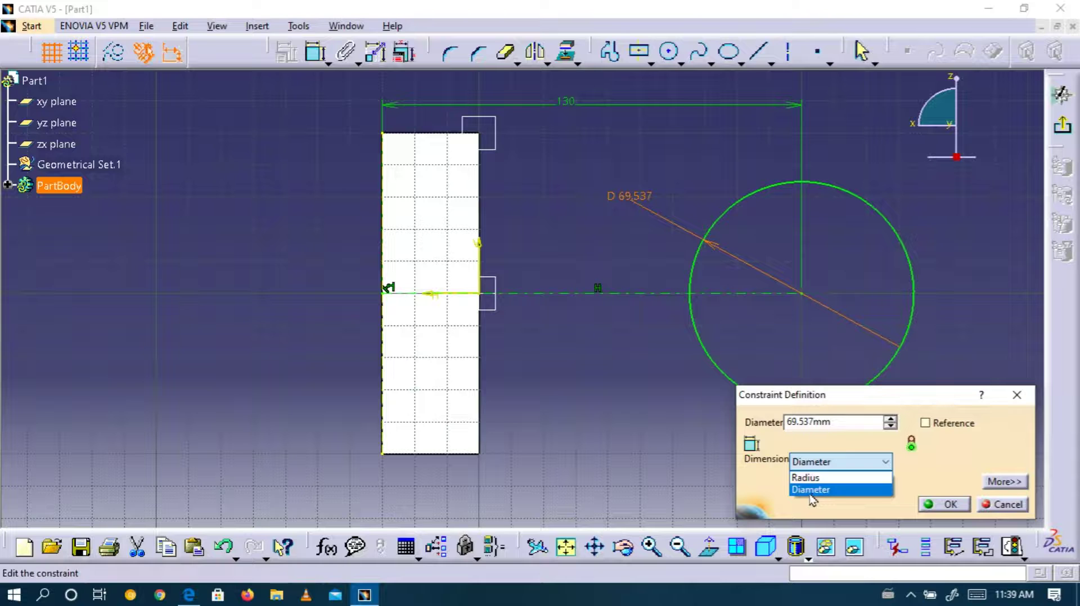
pyautogui.click(807, 478)
pyautogui.moveTo(849, 420); pyautogui.dragTo(700, 423)
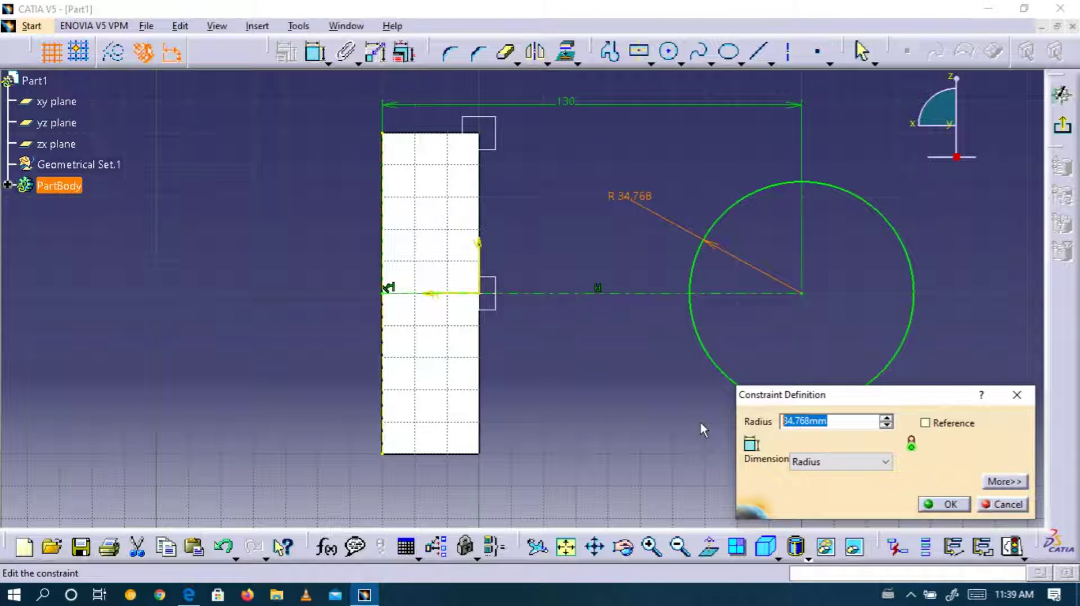
pyautogui.write('40')
pyautogui.click(944, 504)
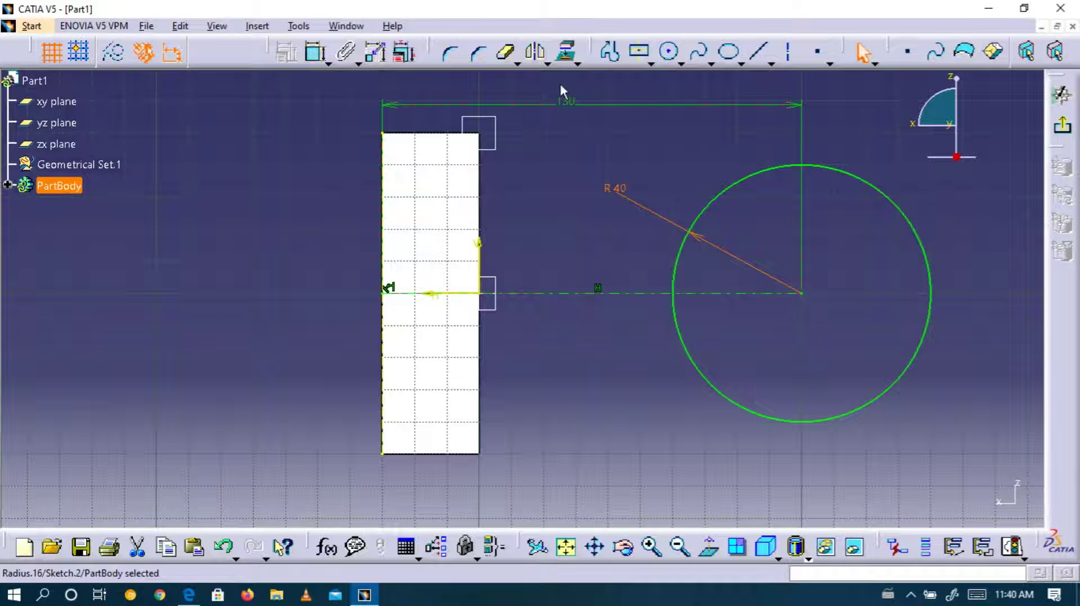
pyautogui.click(568, 54)
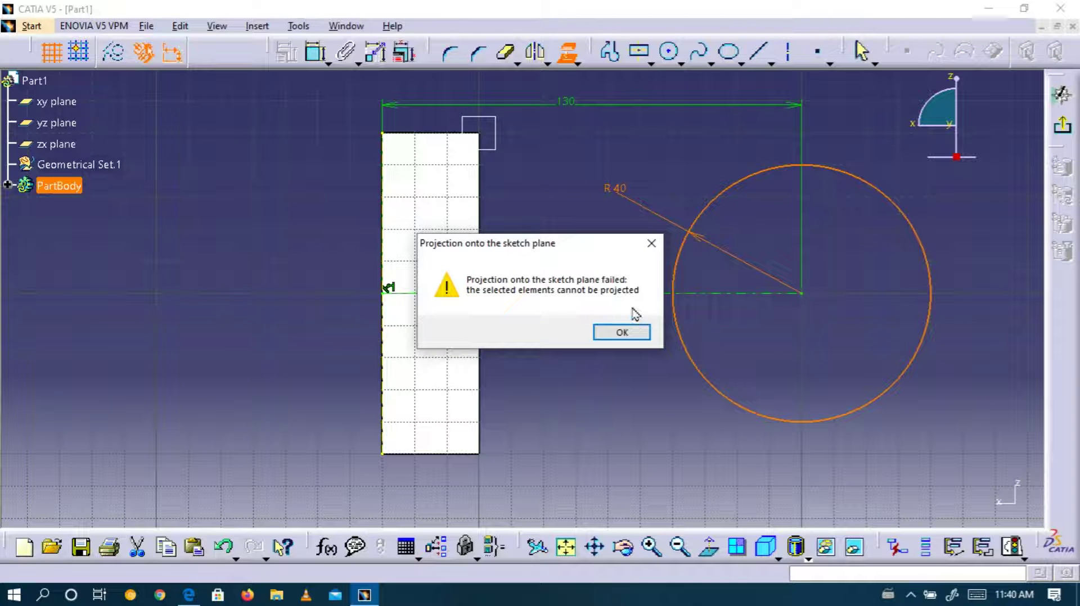
pyautogui.click(651, 243)
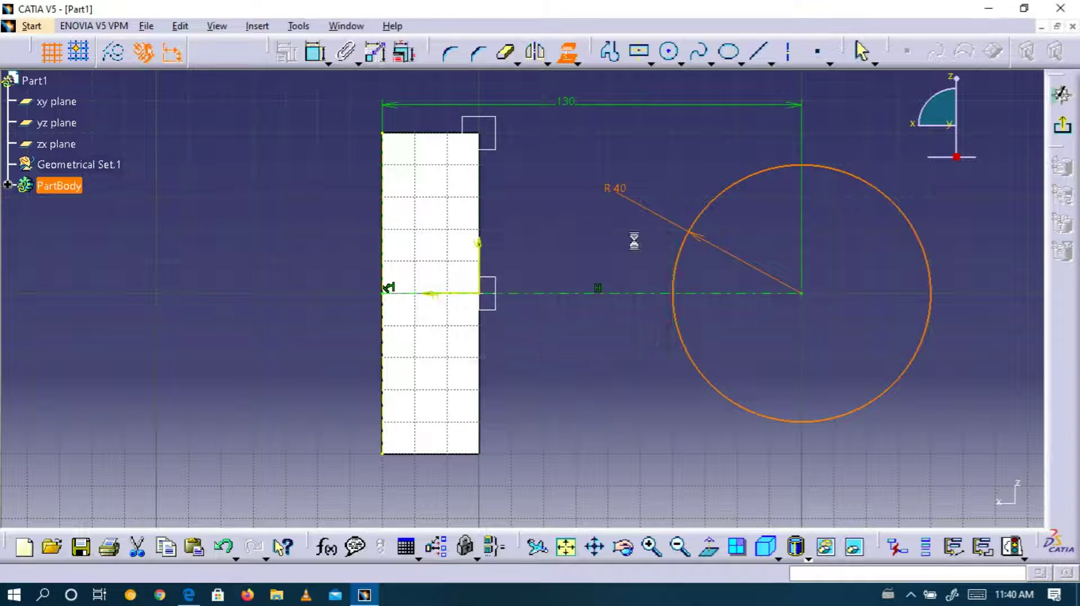
pyautogui.click(563, 210)
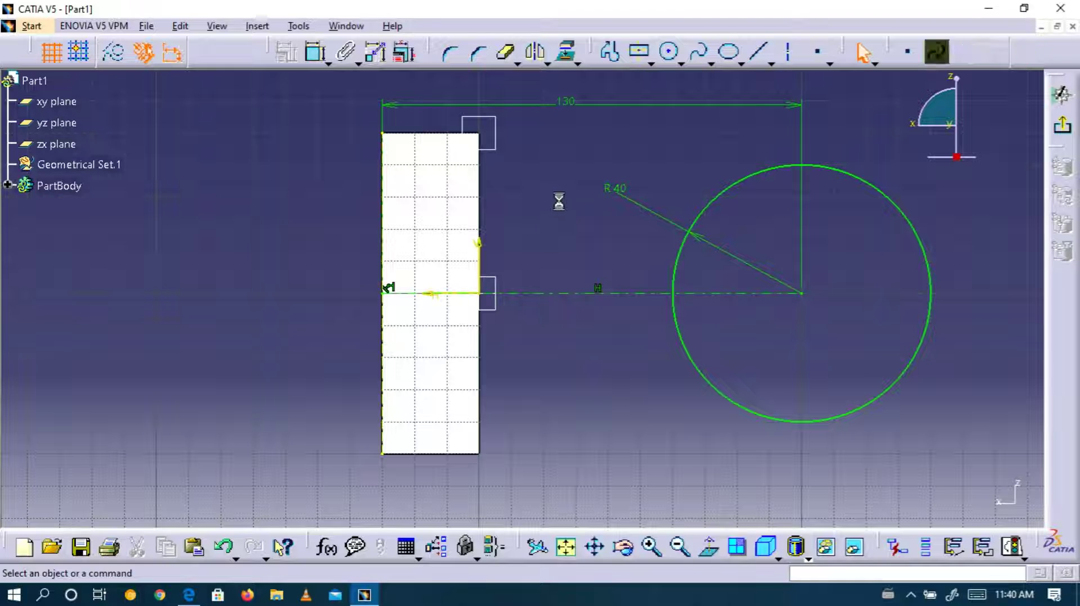
# Step: Project the plate's long edge through the sketch origin into the sketch
pyautogui.click(568, 55)
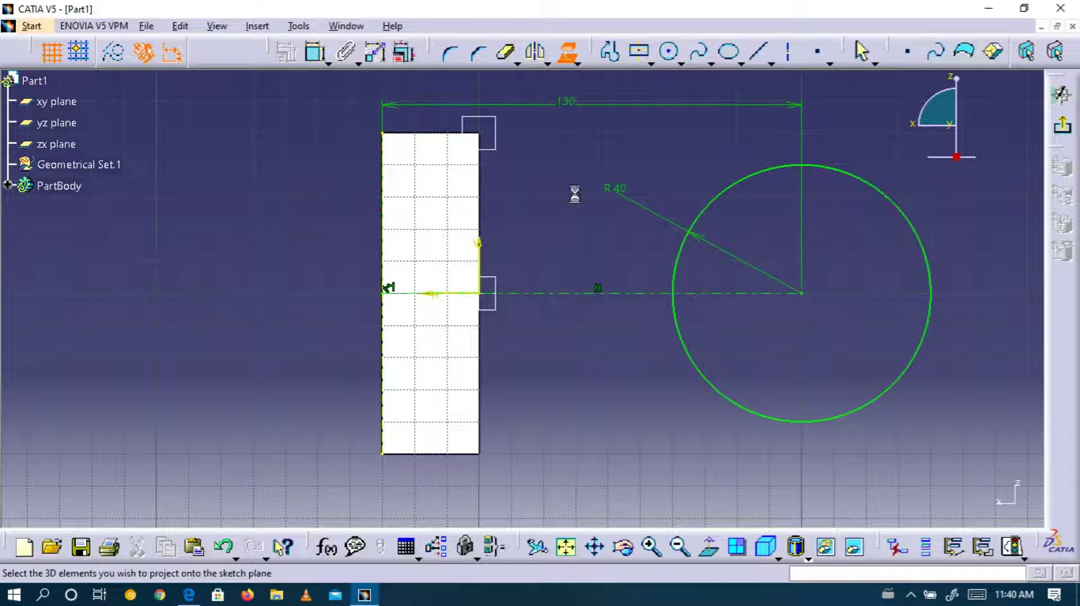
pyautogui.click(480, 217)
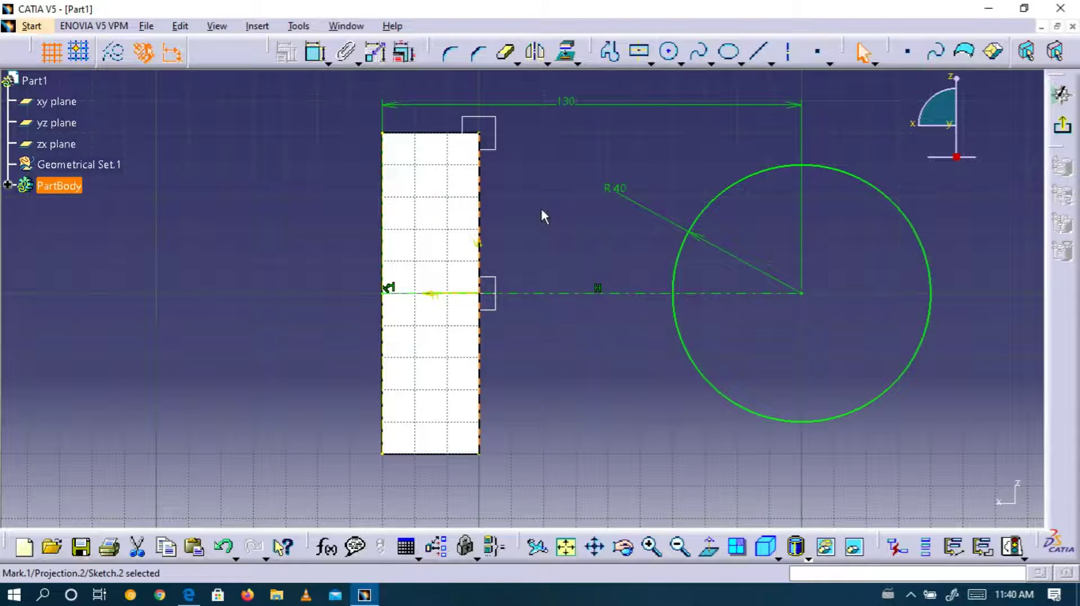
pyautogui.click(541, 212)
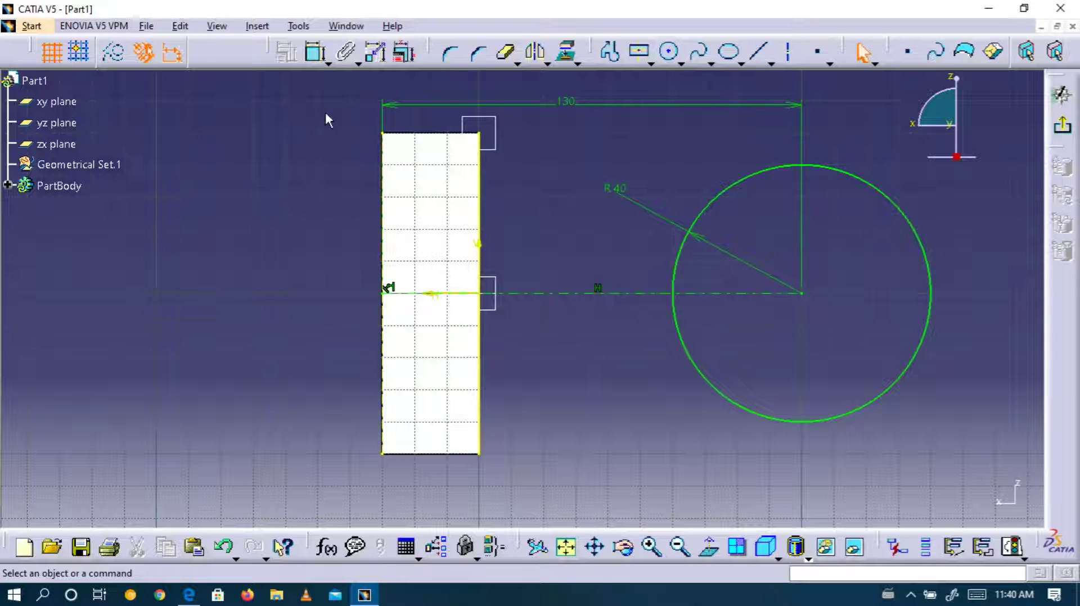
# Step: Draw a vertical line about 10 mm long up from the circle's highest point, then a horizontal line to the projected edge's upper end
pyautogui.click(756, 59)
pyautogui.click(802, 165)
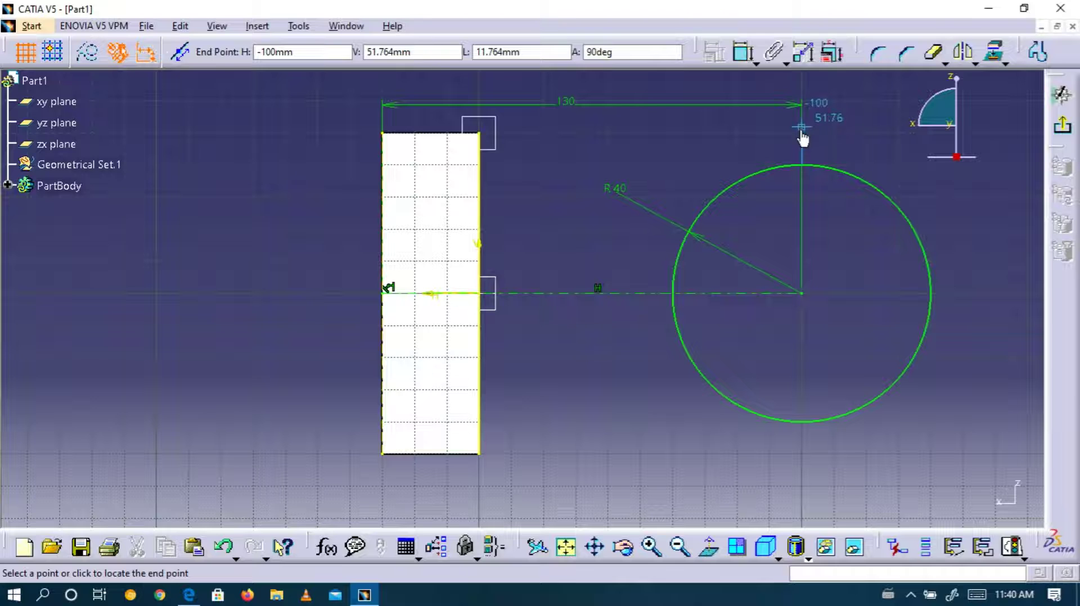
pyautogui.click(802, 134)
pyautogui.click(760, 53)
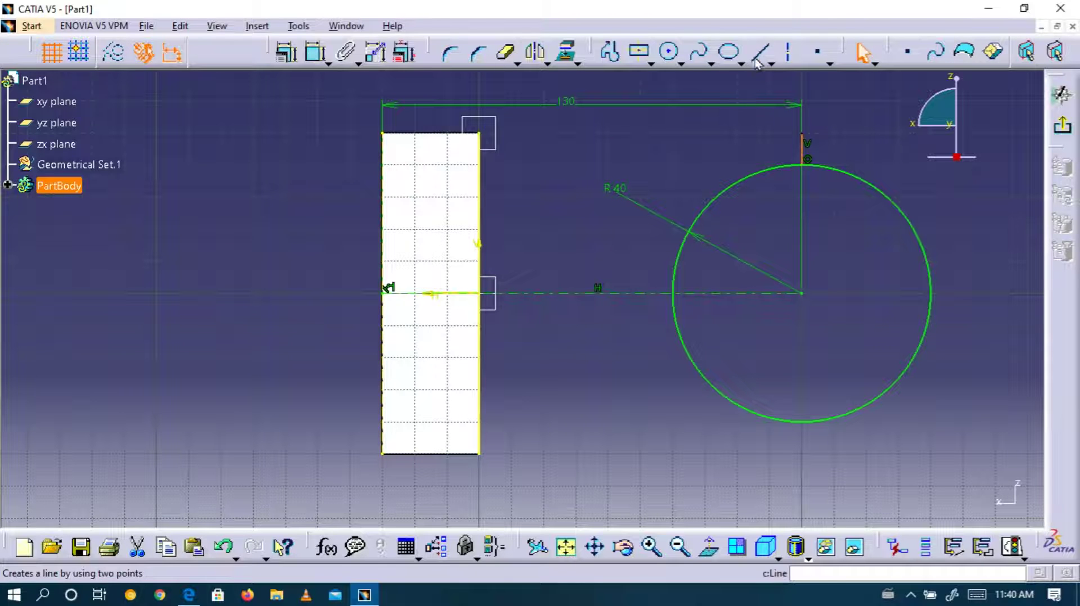
pyautogui.click(802, 134)
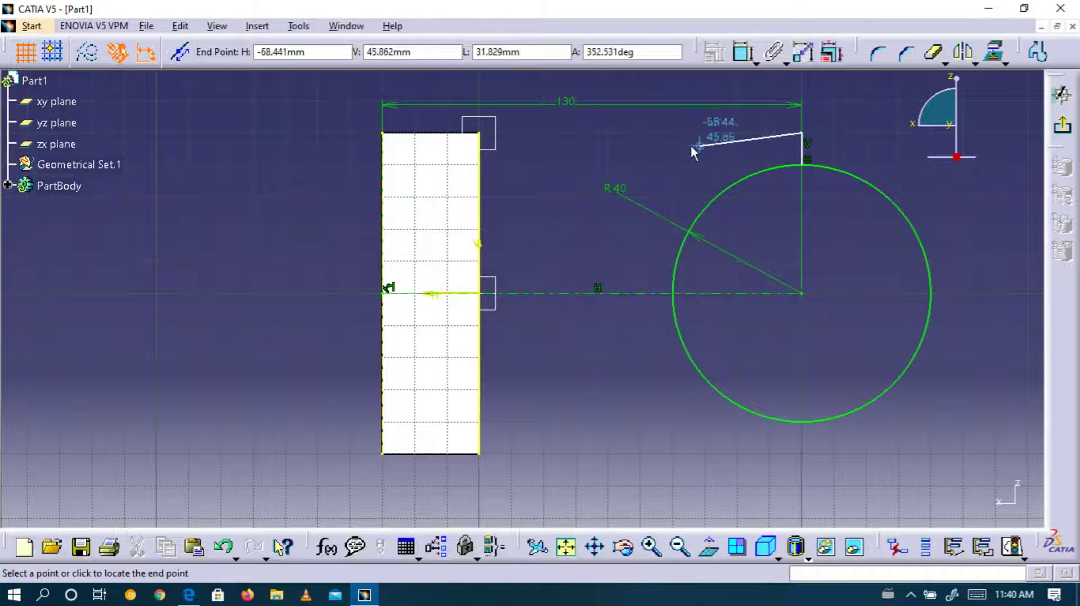
pyautogui.click(482, 135)
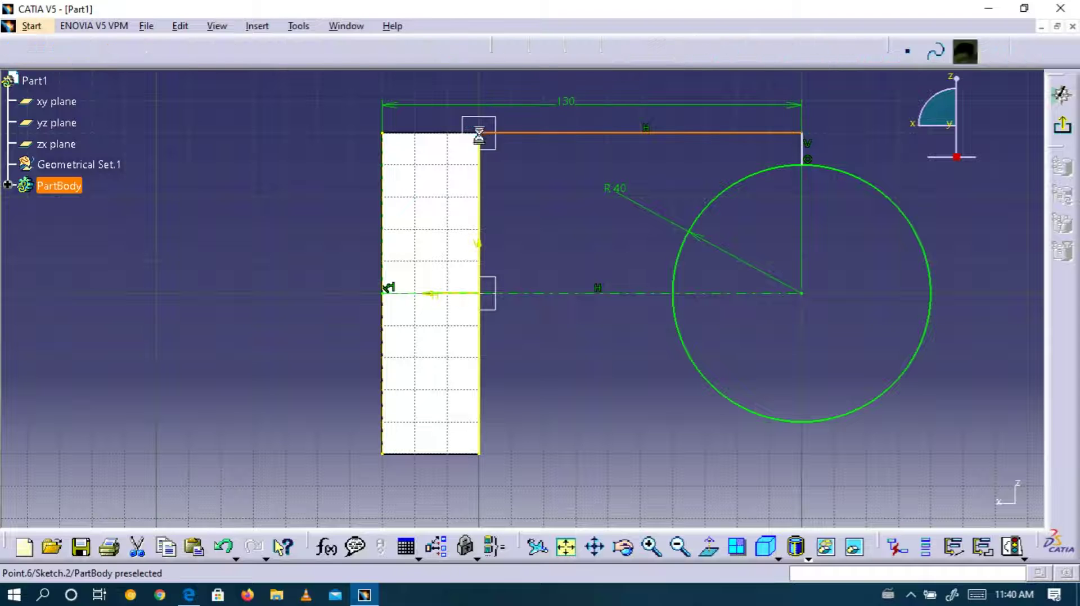
pyautogui.click(576, 193)
# Step: Draw a vertical line about 10 mm long down from the circle's lowest point, then a horizontal line to the projected edge's lower end
pyautogui.click(758, 51)
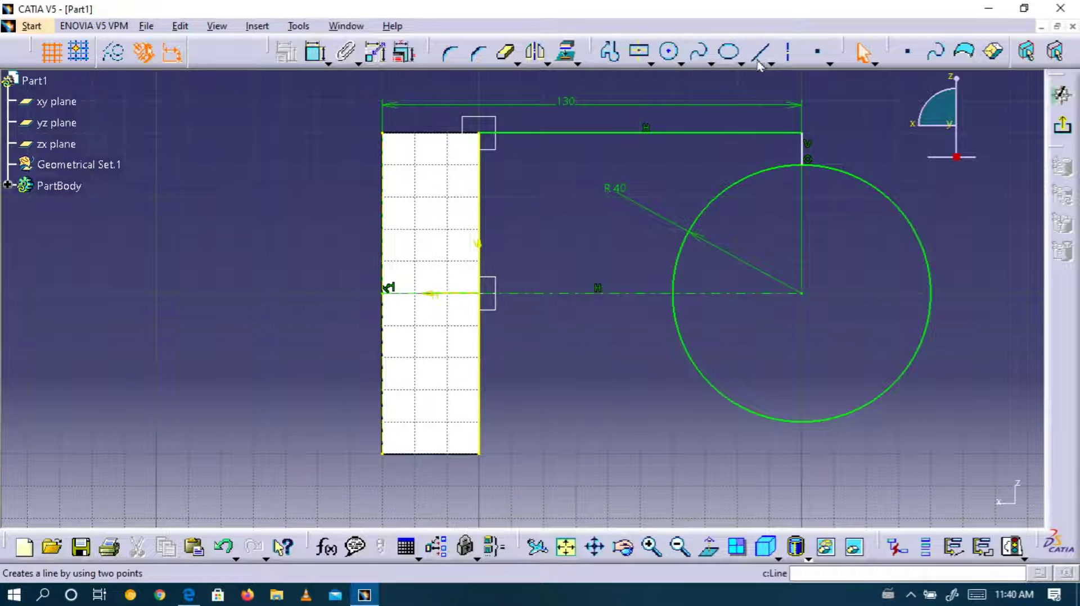
pyautogui.click(801, 423)
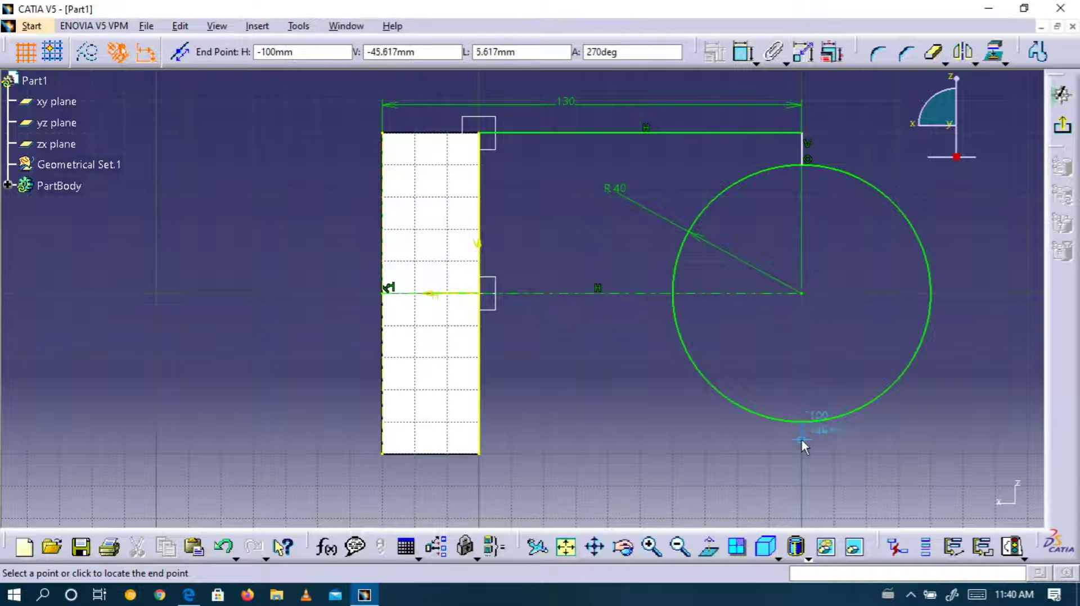
pyautogui.click(804, 451)
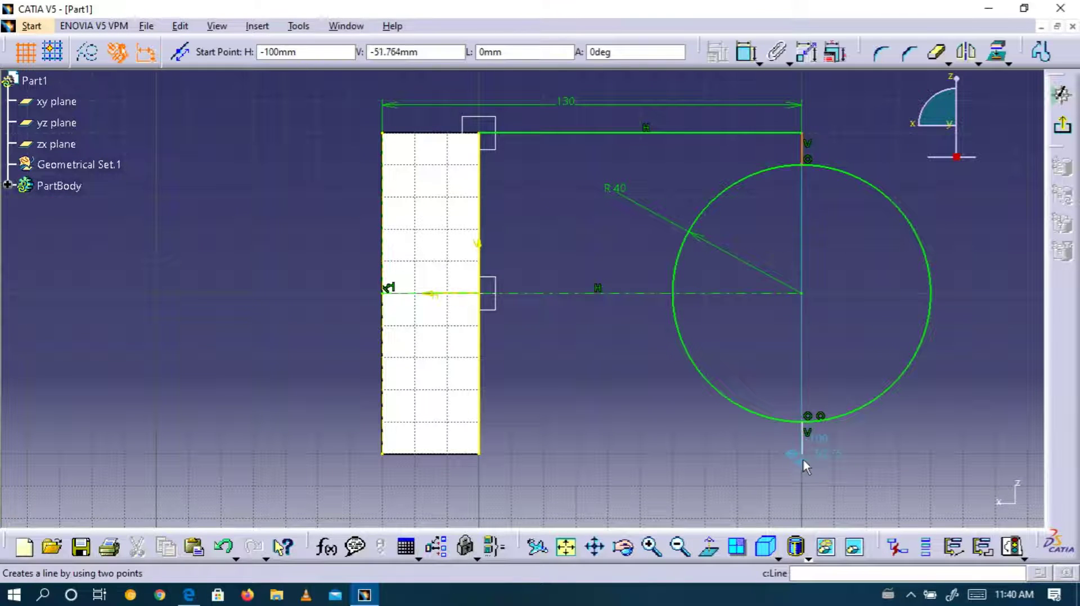
pyautogui.click(805, 455)
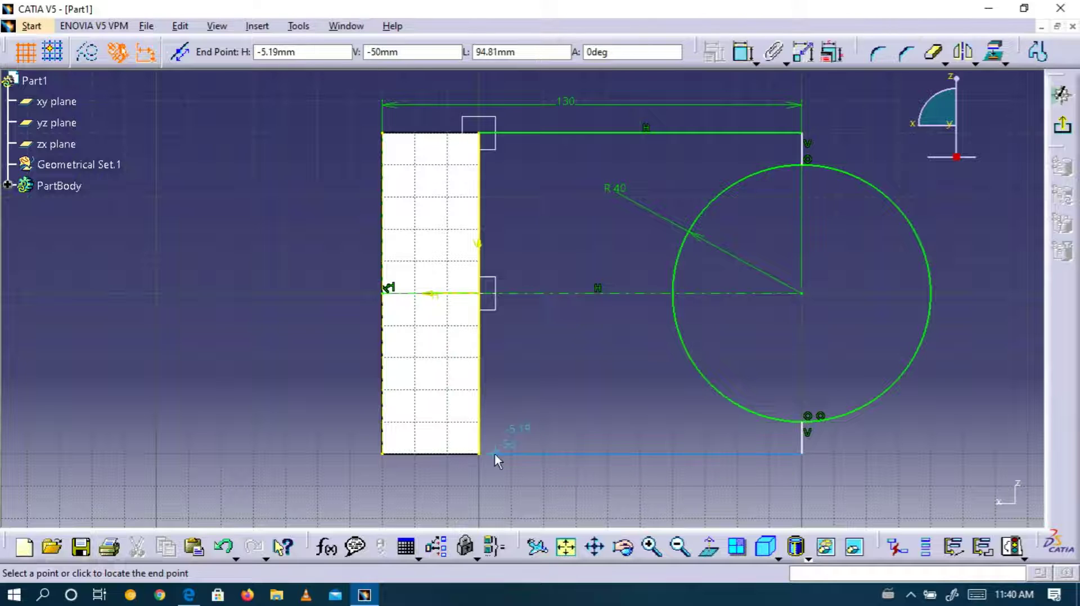
pyautogui.click(478, 454)
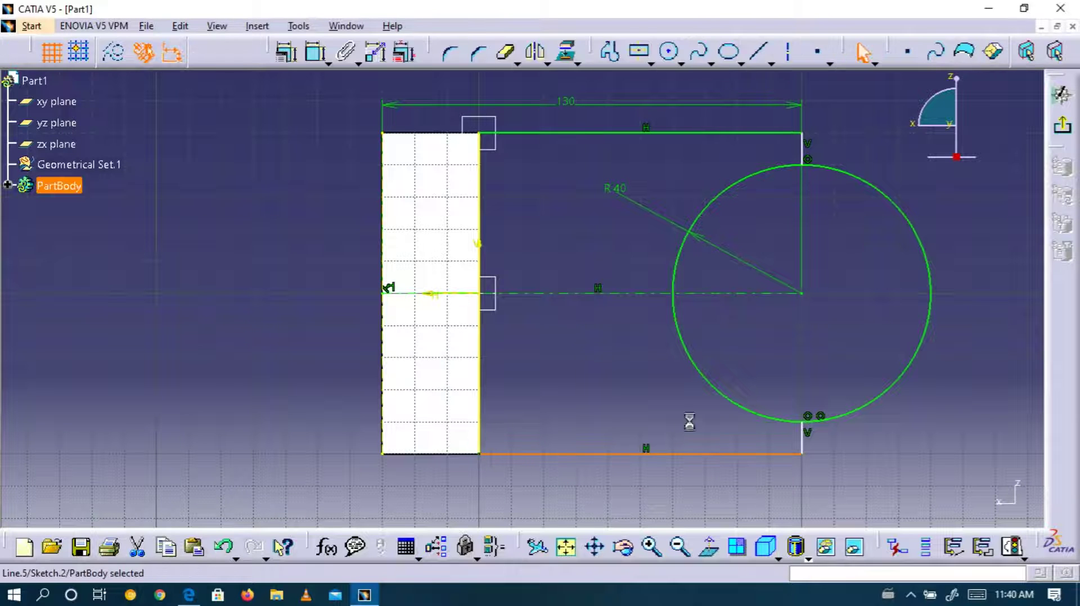
# Step: Trim away the half of the circle outside the block profile and compare the profile with the part-18.pdf drawing
pyautogui.click(508, 64)
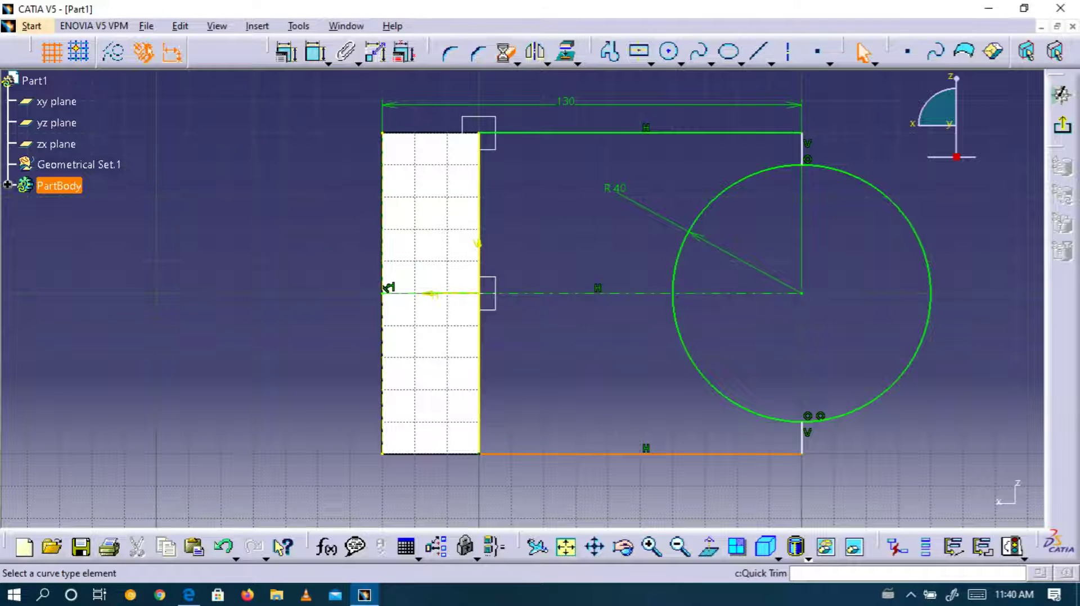
pyautogui.click(896, 203)
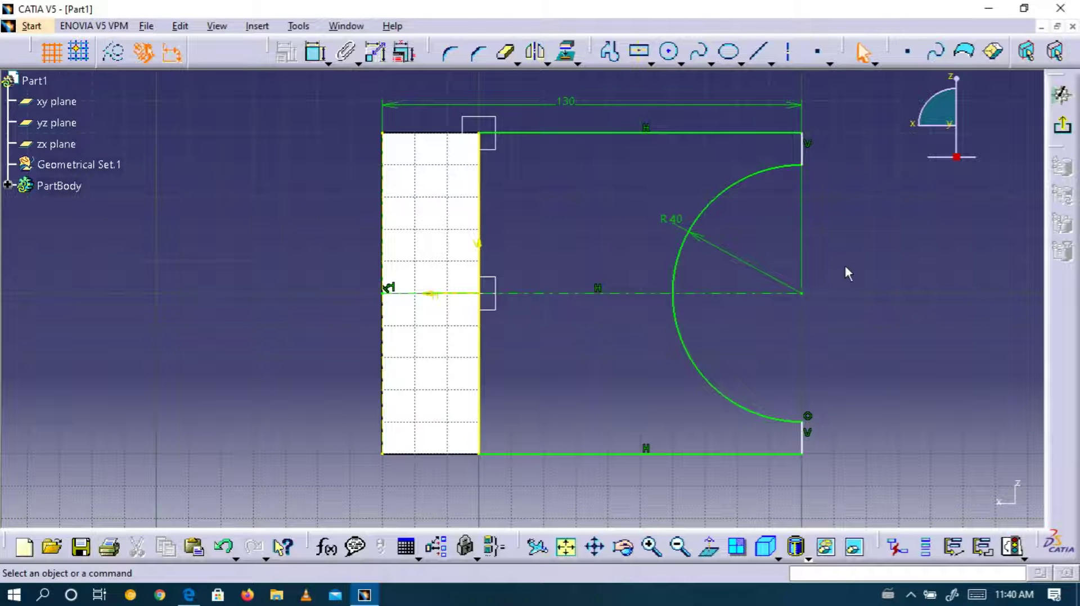
pyautogui.click(189, 596)
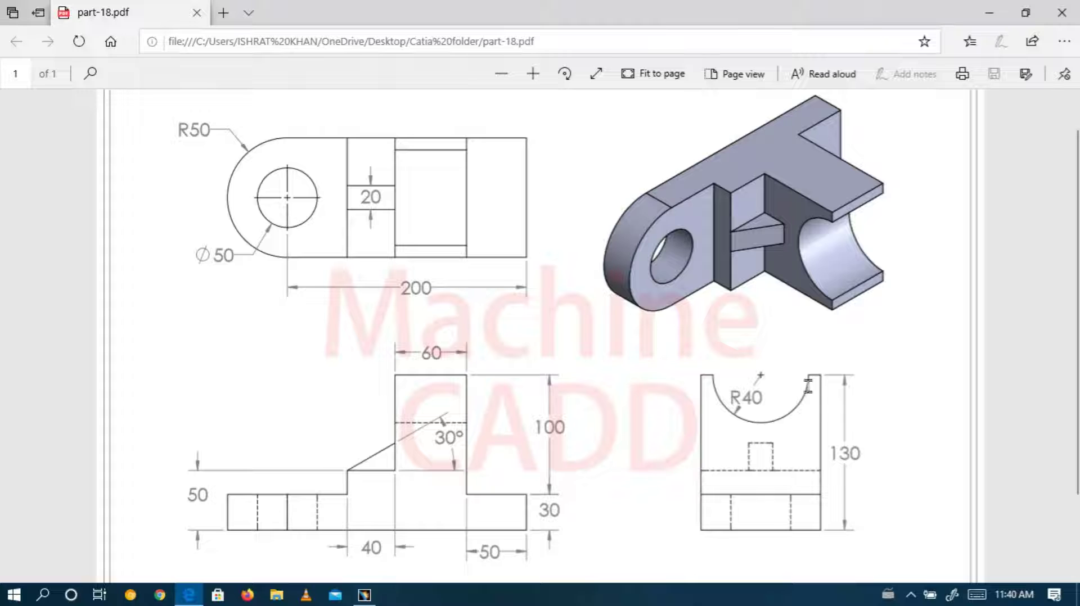
pyautogui.click(364, 596)
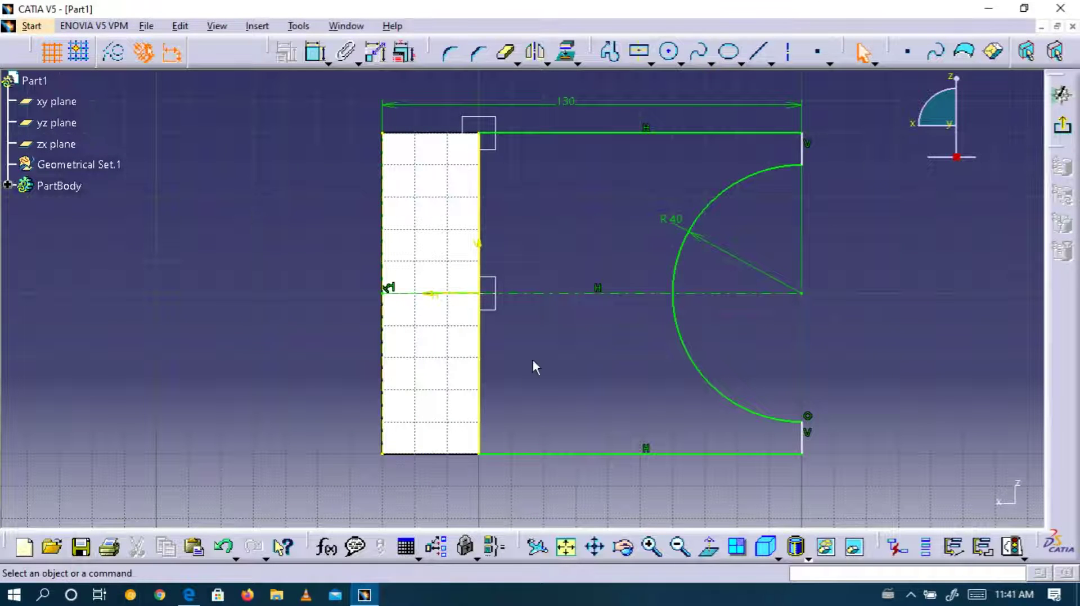
# Step: Exit the block sketch and pad its profile 60 mm along the plate towards the hole, checking the depth in part-18.pdf
pyautogui.click(1062, 125)
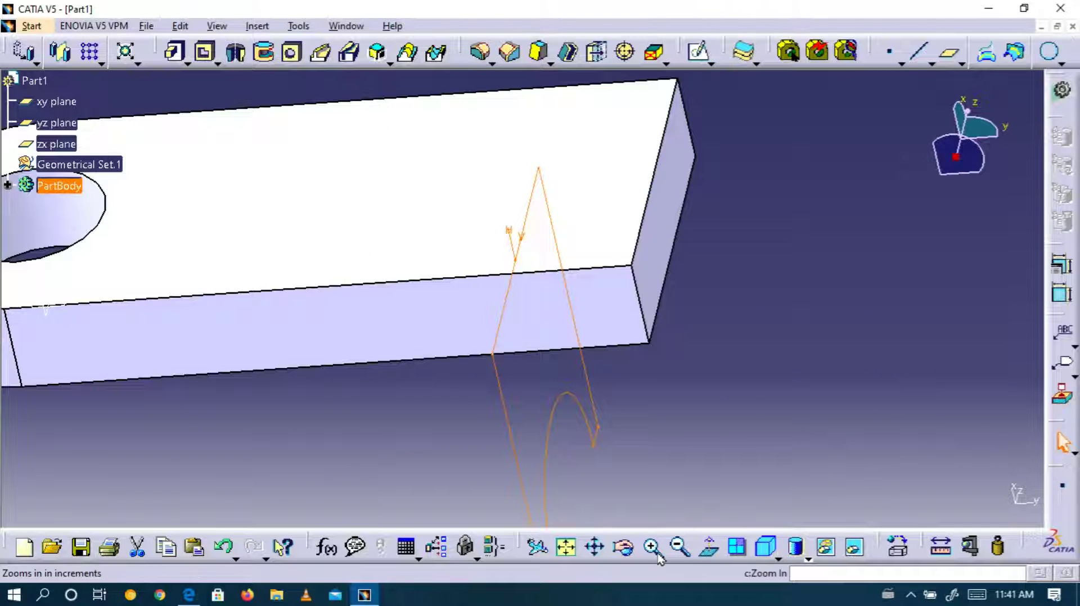
pyautogui.click(678, 549)
pyautogui.click(624, 549)
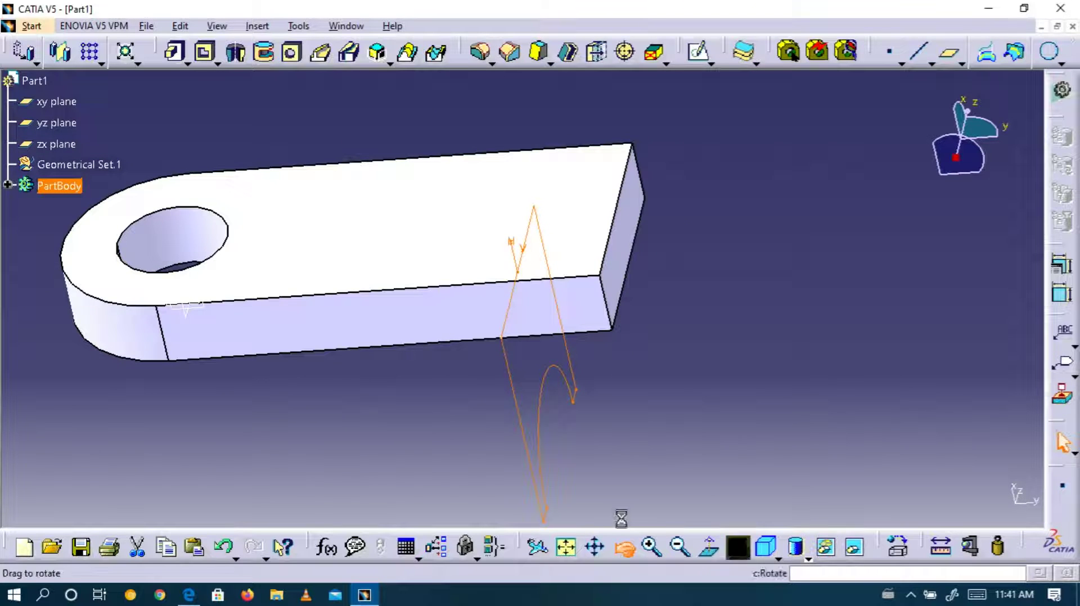
pyautogui.moveTo(410, 452)
pyautogui.mouseDown()
pyautogui.moveTo(390, 349)
pyautogui.moveTo(444, 377)
pyautogui.moveTo(585, 361)
pyautogui.moveTo(629, 444)
pyautogui.moveTo(759, 335)
pyautogui.moveTo(629, 378)
pyautogui.moveTo(680, 368)
pyautogui.moveTo(722, 295)
pyautogui.mouseUp()
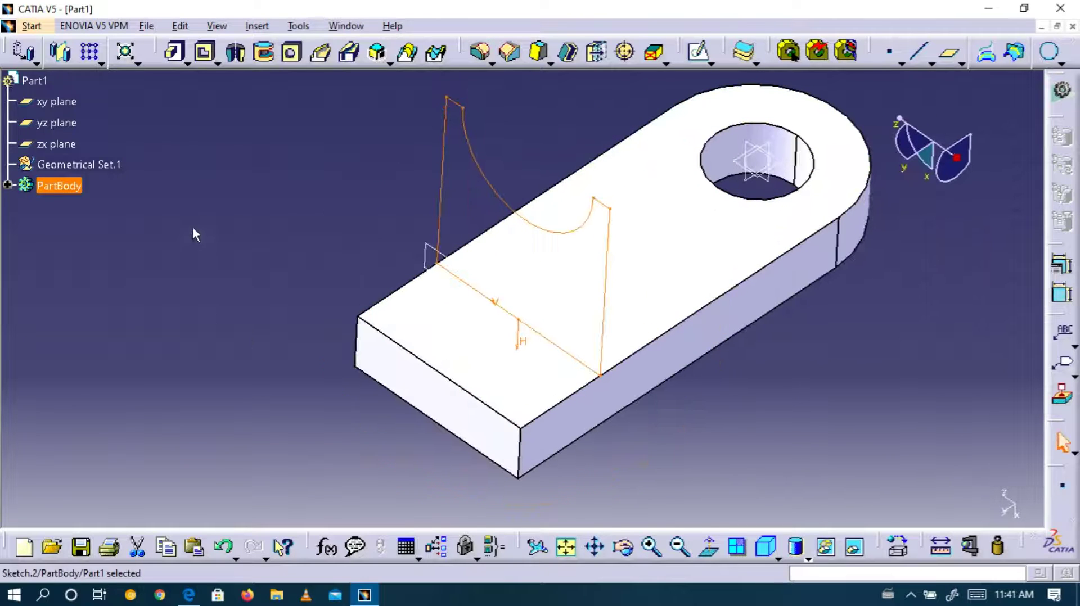
pyautogui.click(174, 51)
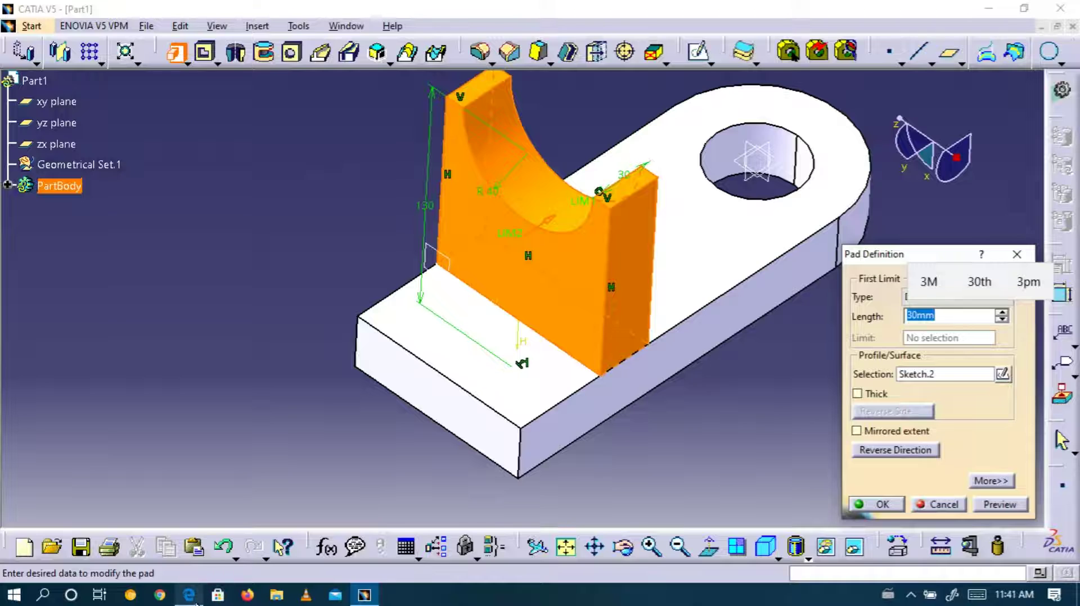
pyautogui.click(189, 595)
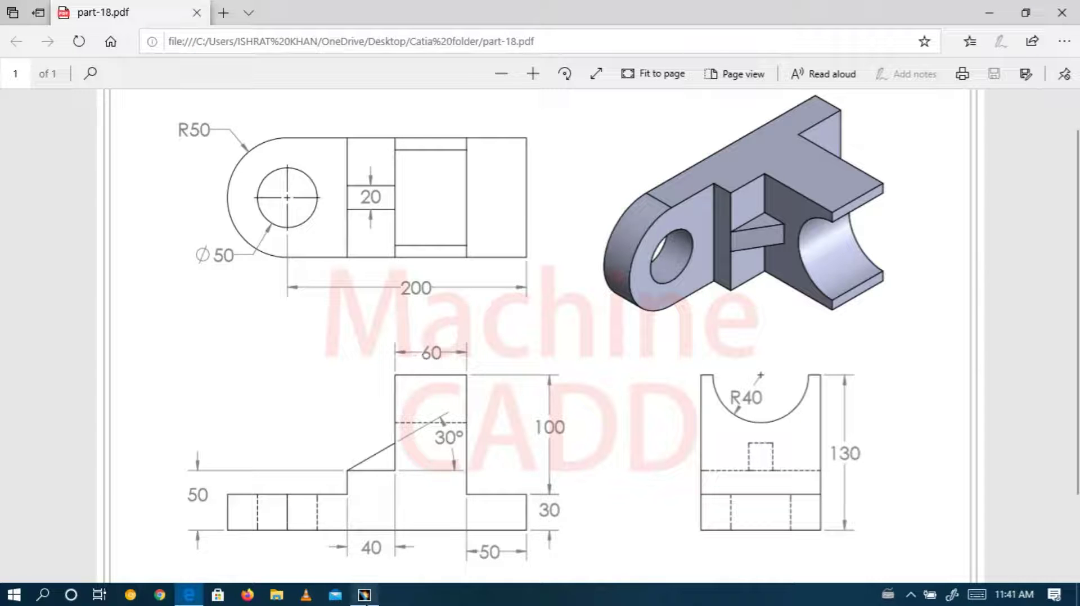
pyautogui.click(364, 595)
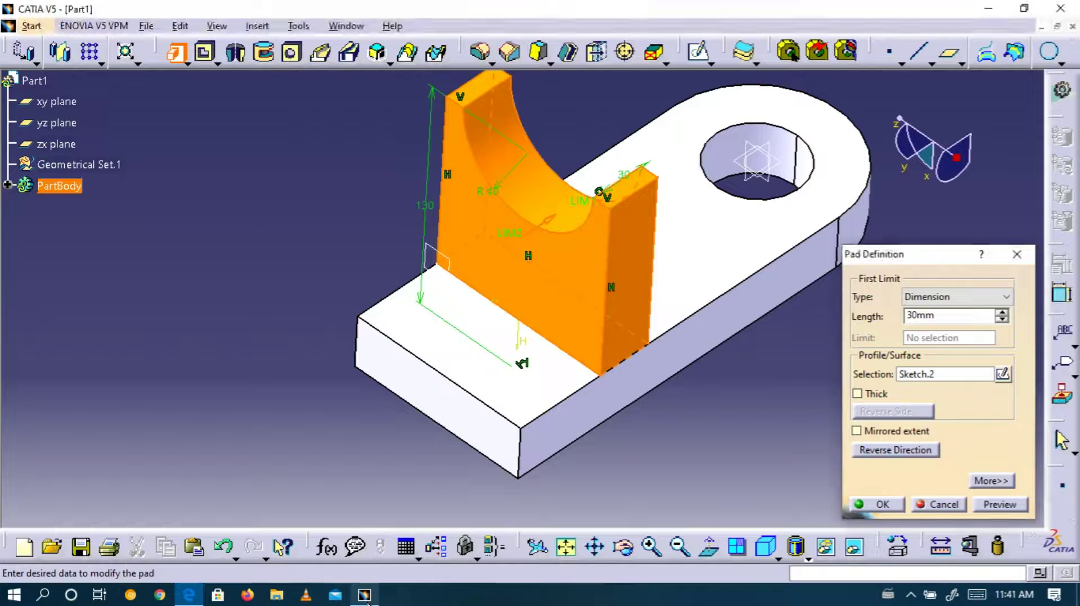
pyautogui.doubleClick(942, 316)
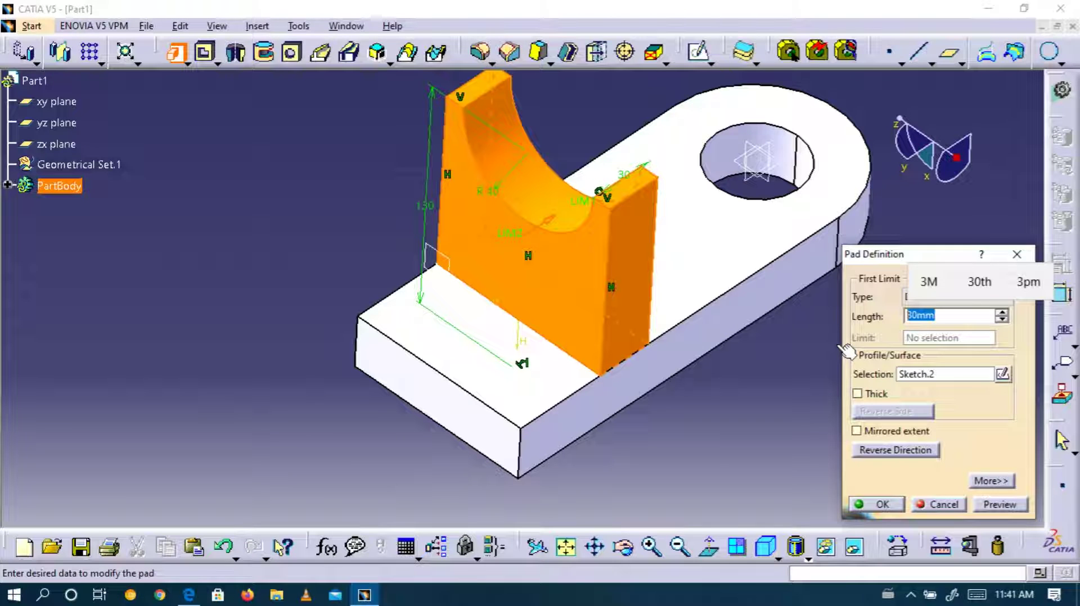
pyautogui.write('5')
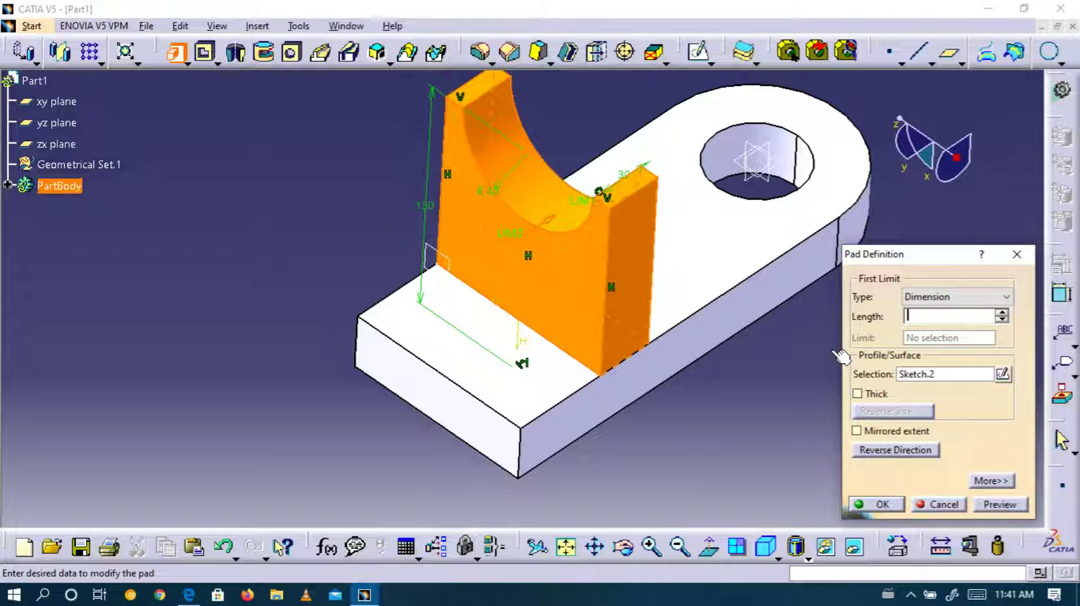
pyautogui.write('60')
pyautogui.click(878, 504)
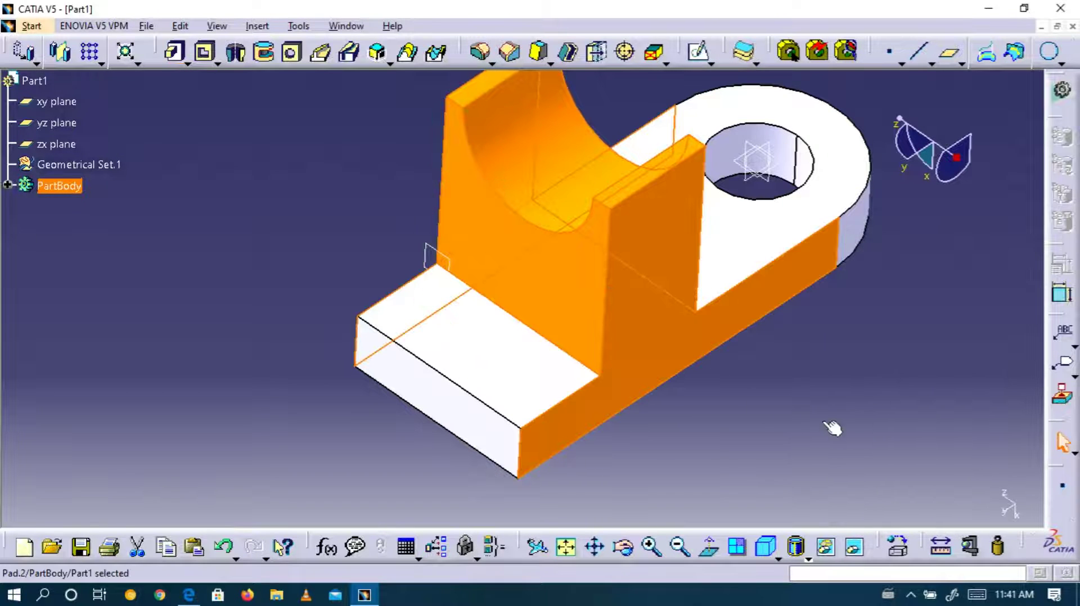
pyautogui.click(830, 425)
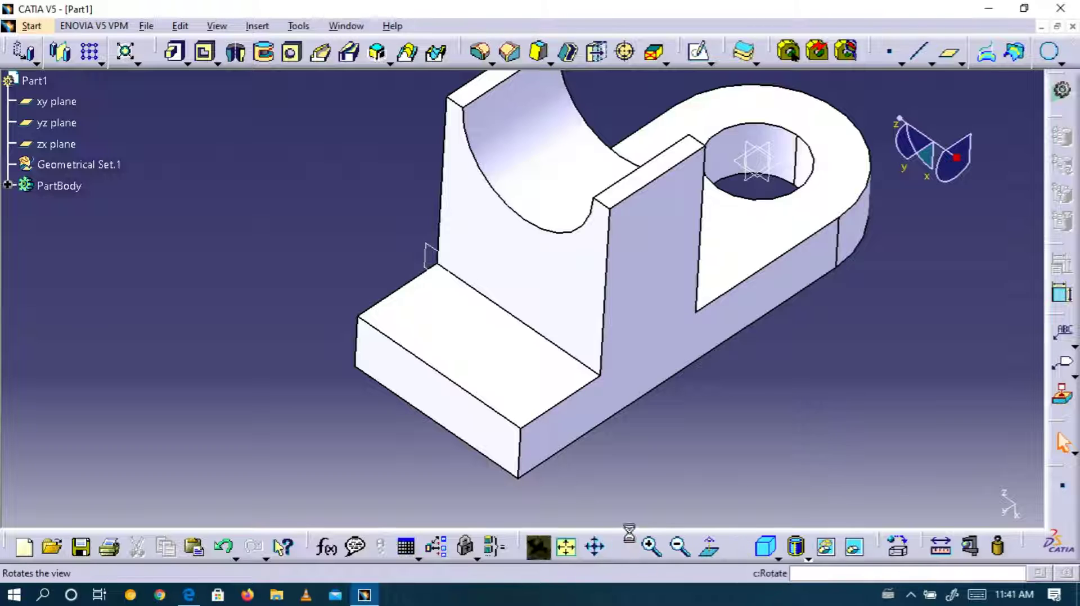
# Step: Start a sketch on the plate's upper face around the hole and project the block's 60 mm side edge into it
pyautogui.click(625, 547)
pyautogui.moveTo(759, 404); pyautogui.dragTo(185, 185)
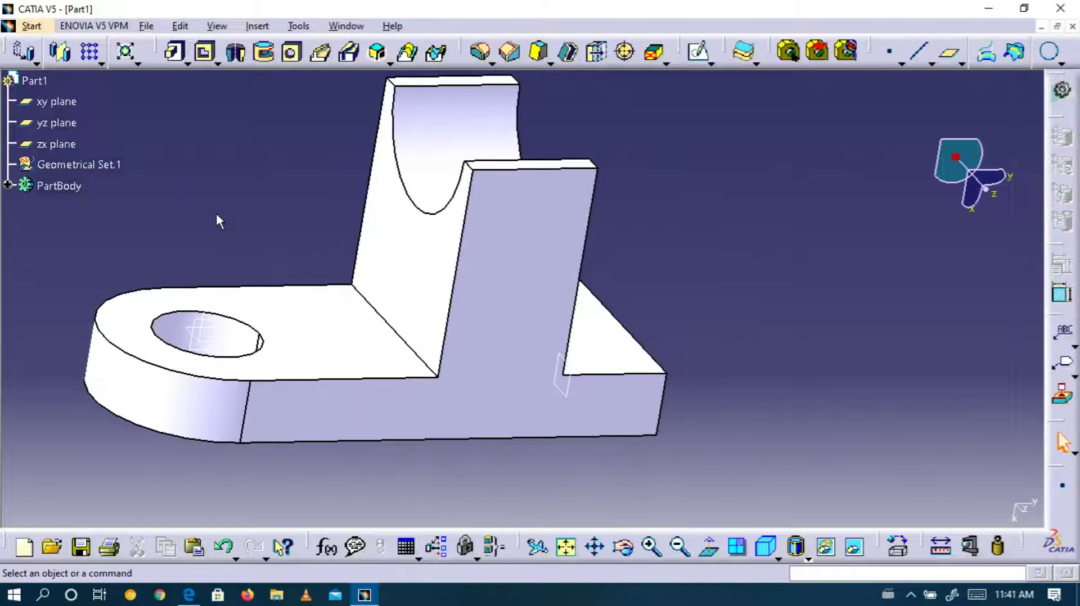
pyautogui.click(189, 594)
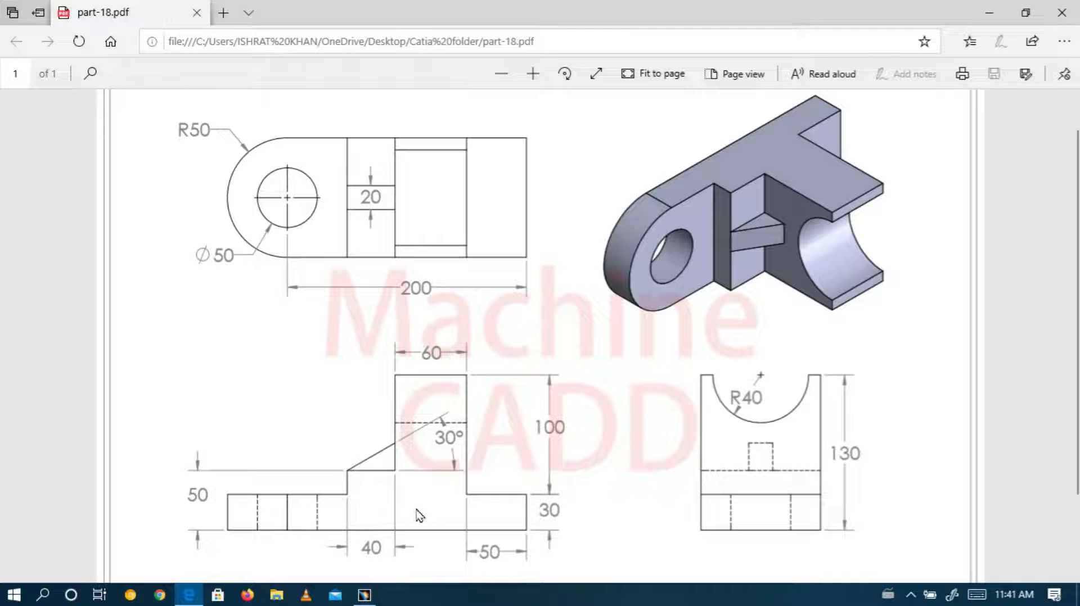
pyautogui.click(365, 598)
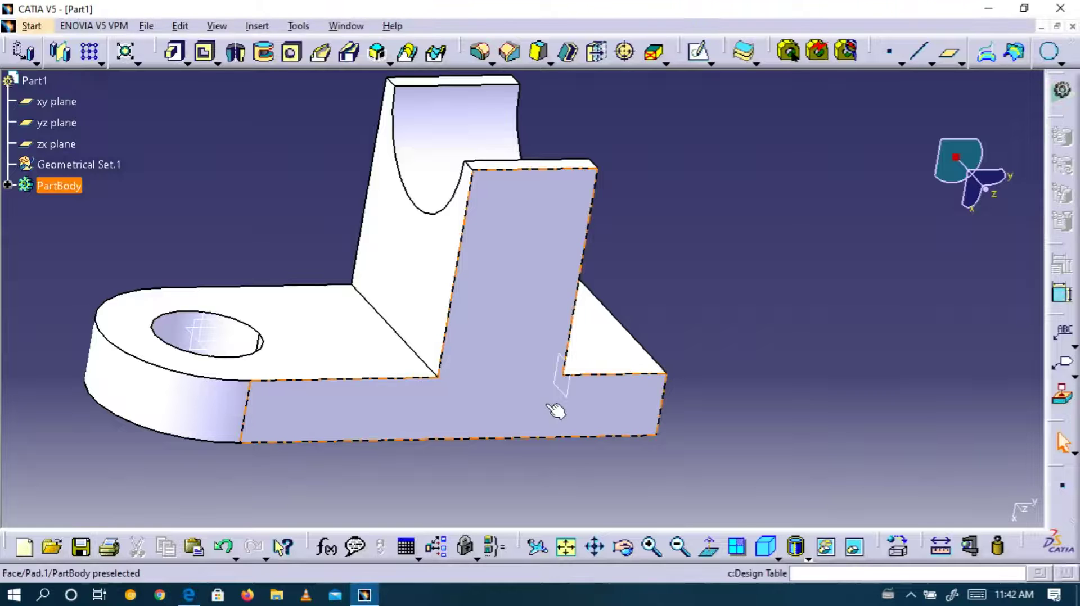
pyautogui.click(342, 353)
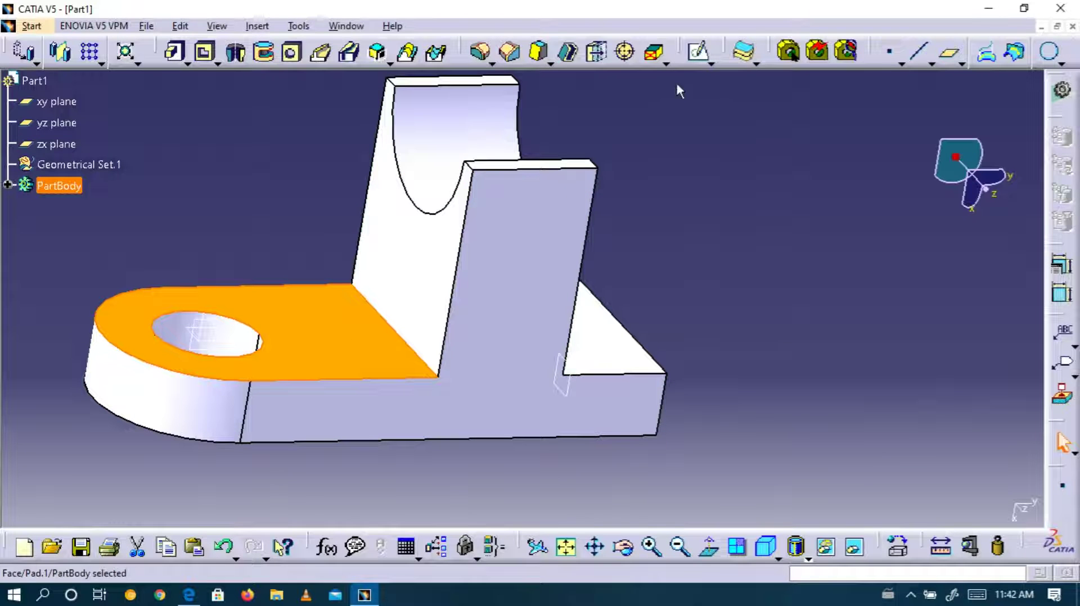
pyautogui.click(697, 52)
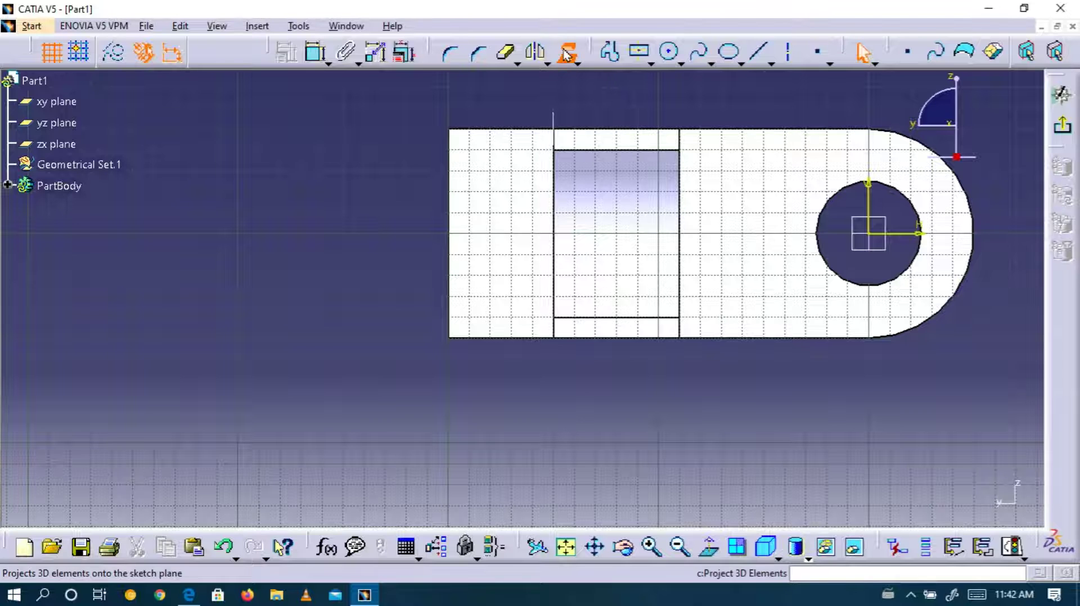
pyautogui.click(566, 55)
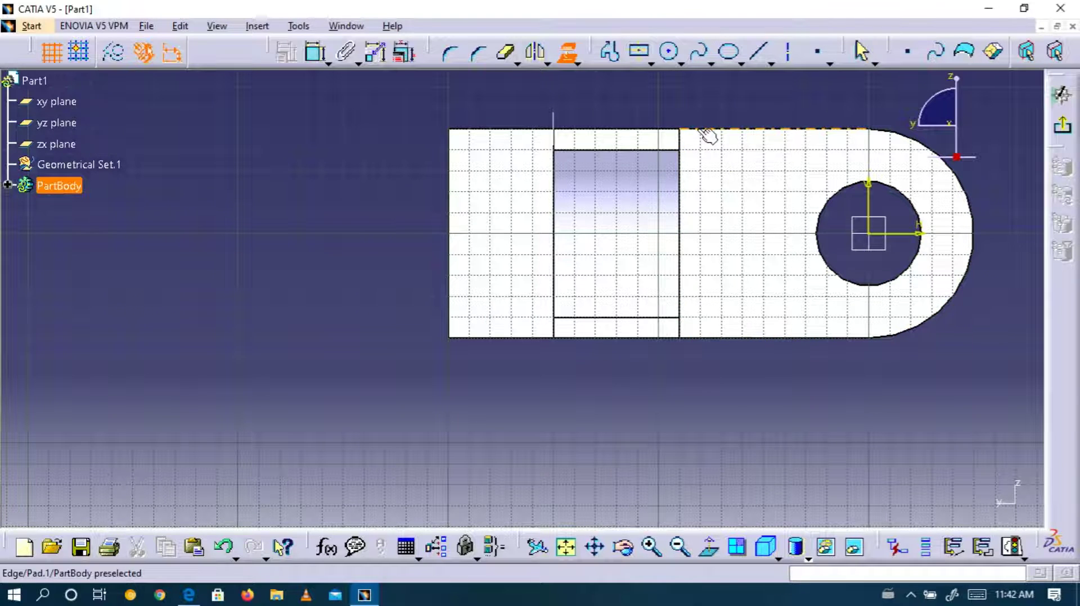
pyautogui.click(655, 130)
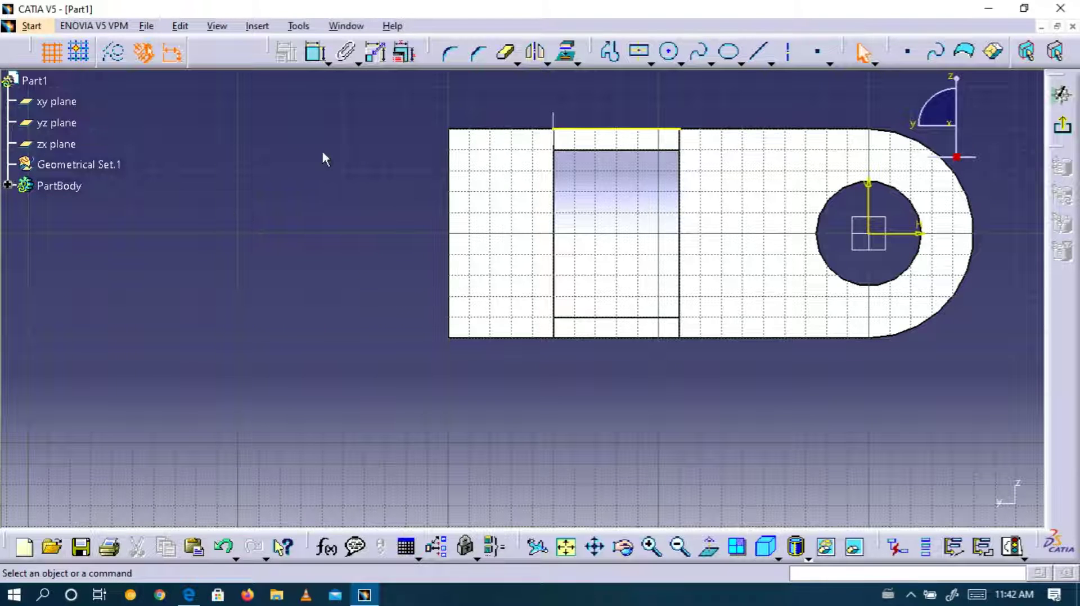
# Step: Draw a rectangle about 48 by 100 mm from the projected edge's hole-side end to the plate's opposite long edge
pyautogui.click(651, 65)
pyautogui.click(667, 91)
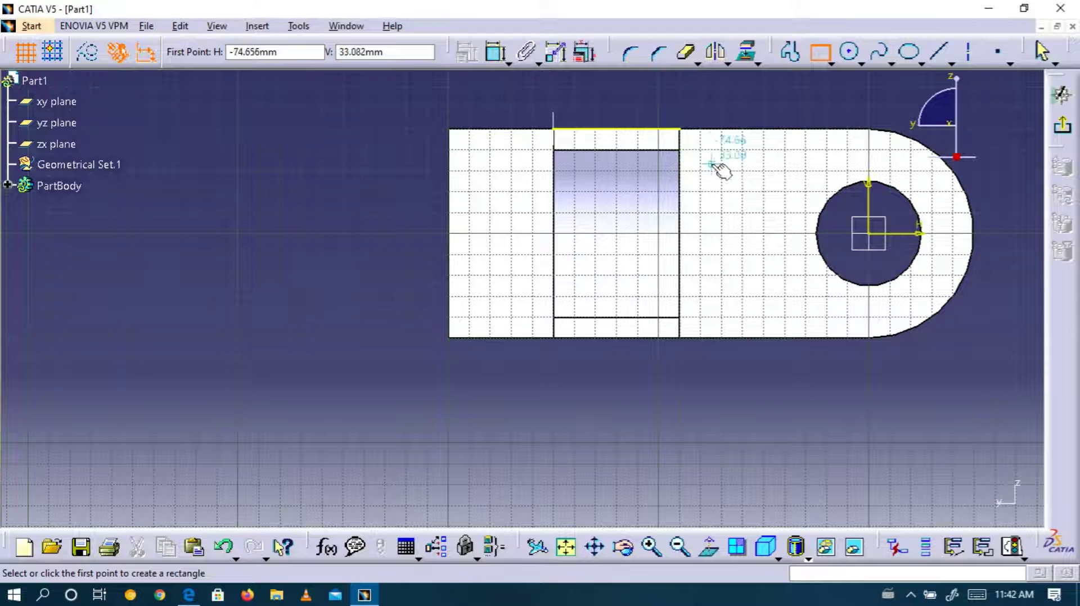
pyautogui.click(680, 129)
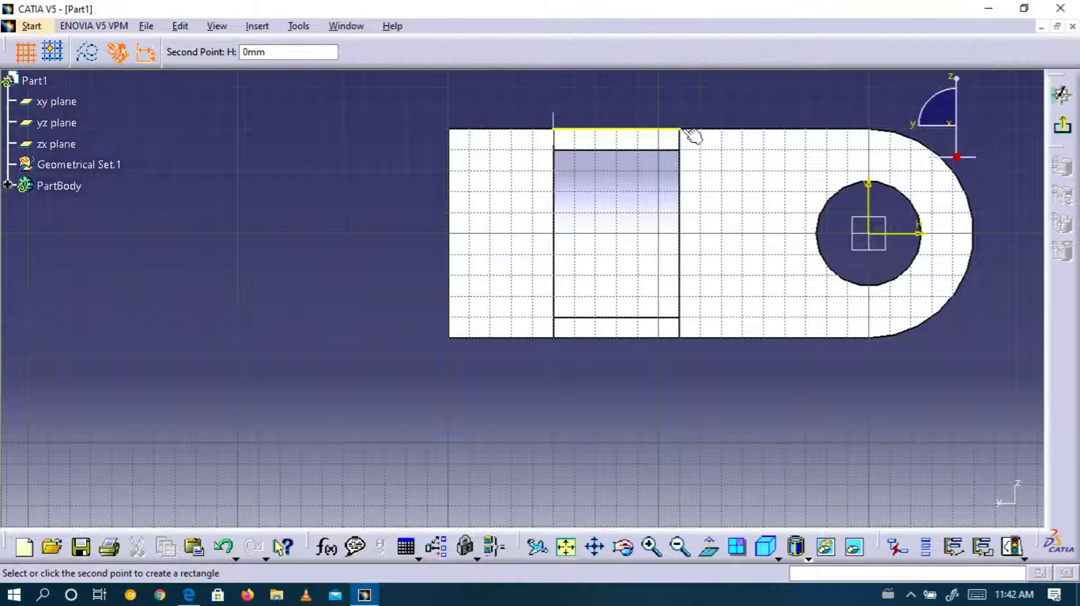
pyautogui.click(779, 338)
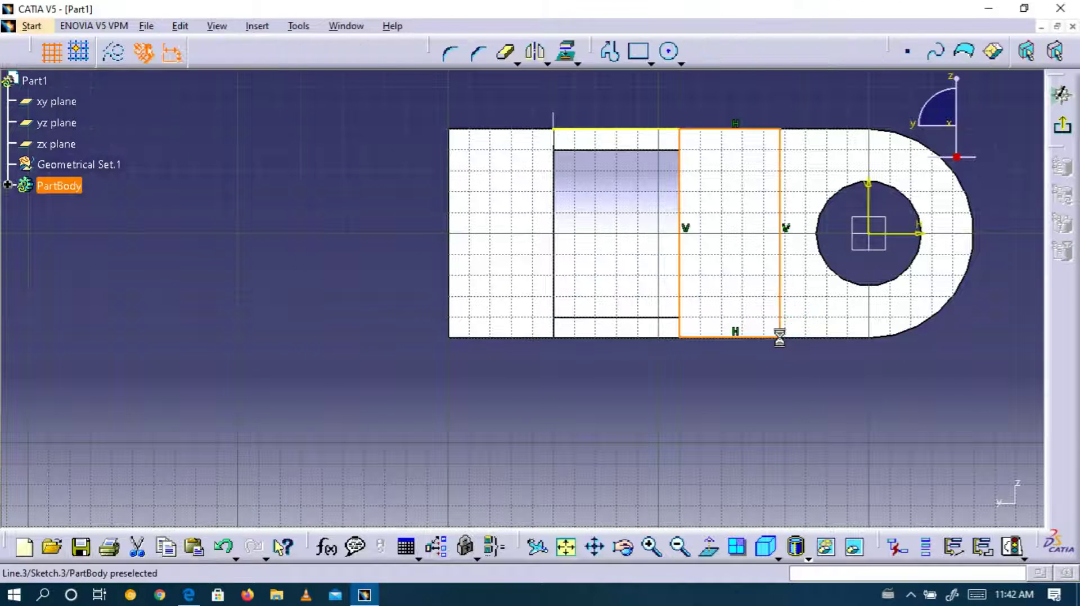
pyautogui.click(281, 267)
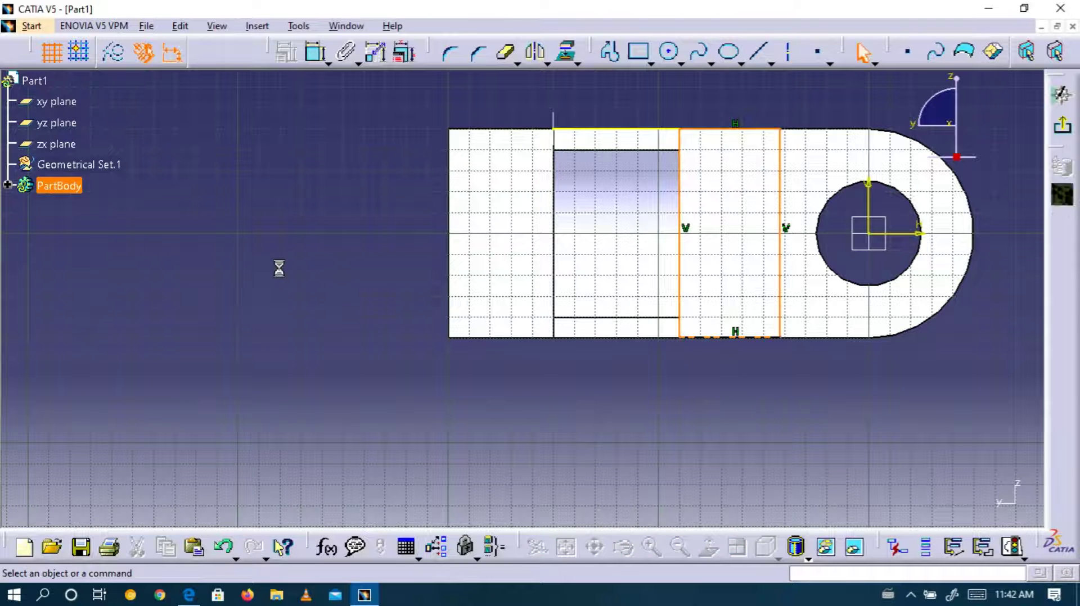
# Step: Dimension the rectangle's width along the plate and set it to 40 mm
pyautogui.click(315, 51)
pyautogui.click(729, 130)
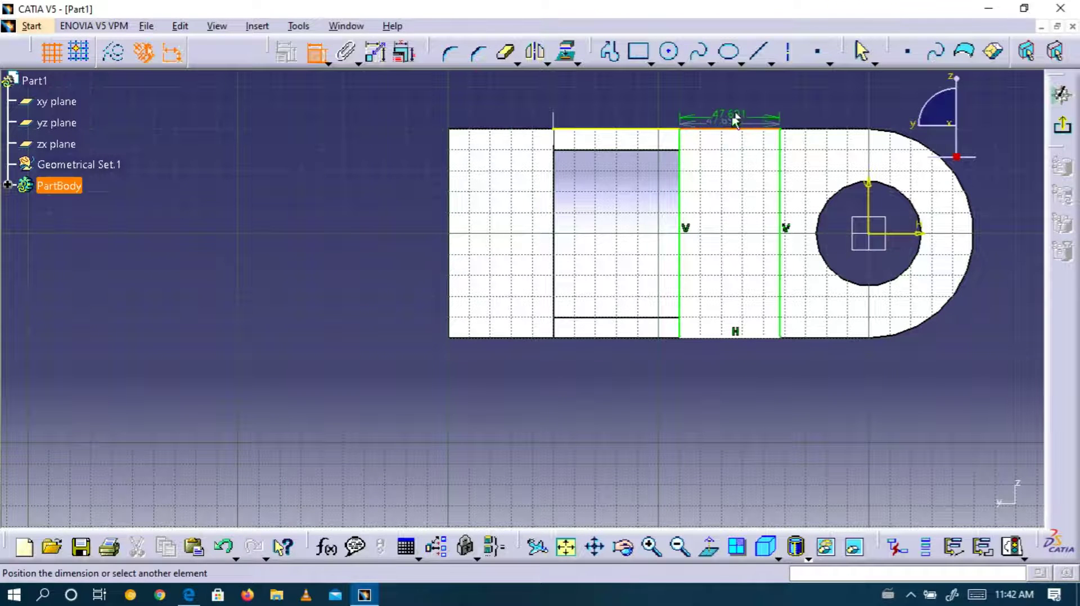
pyautogui.click(736, 106)
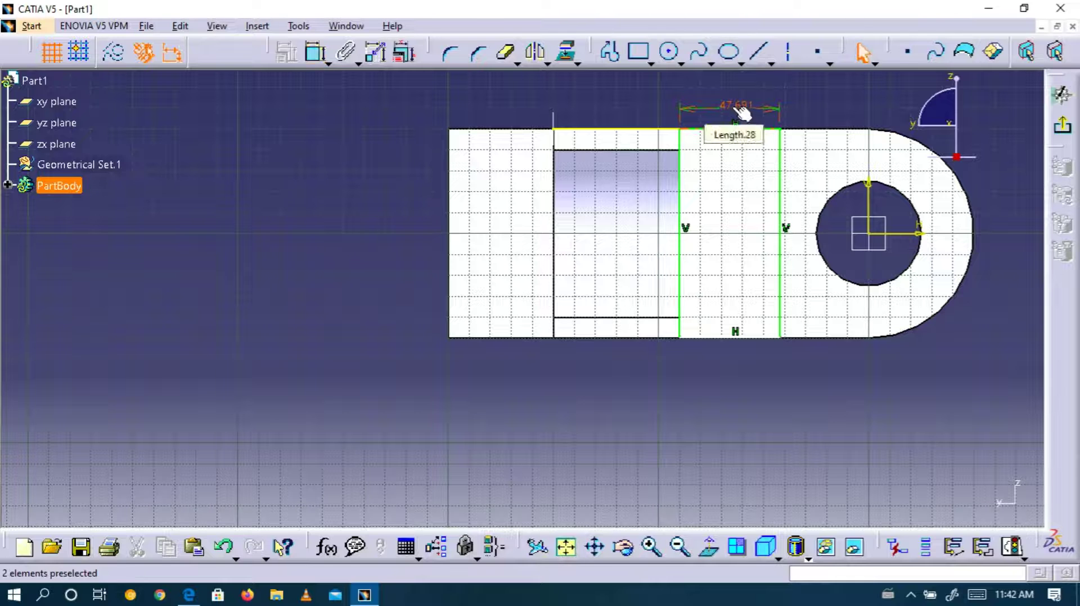
pyautogui.rightClick(732, 106)
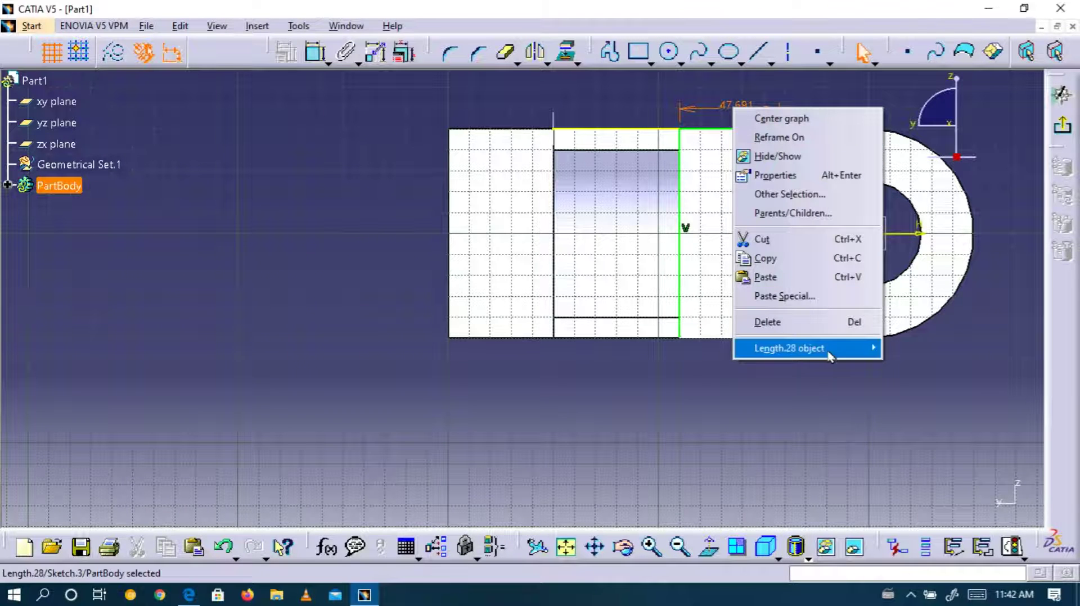
pyautogui.moveTo(825, 353)
pyautogui.click(899, 348)
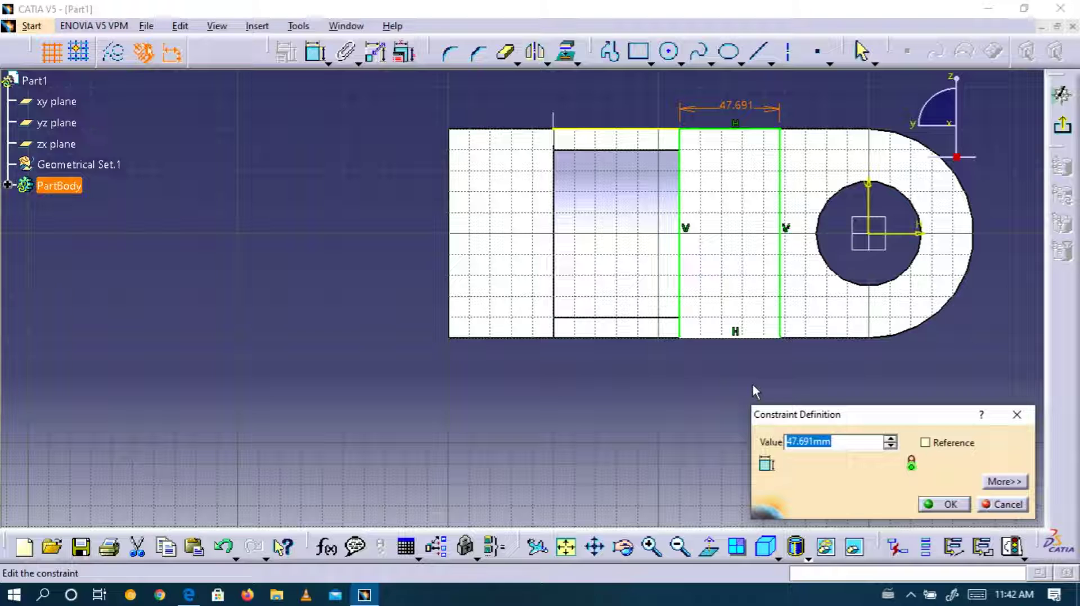
pyautogui.write('40')
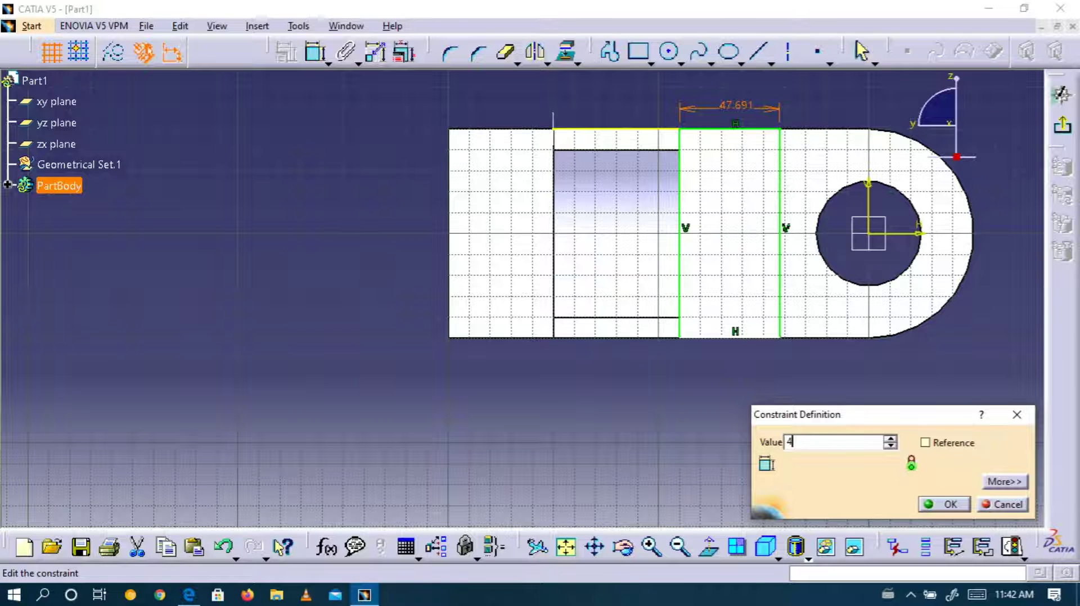
pyautogui.click(948, 504)
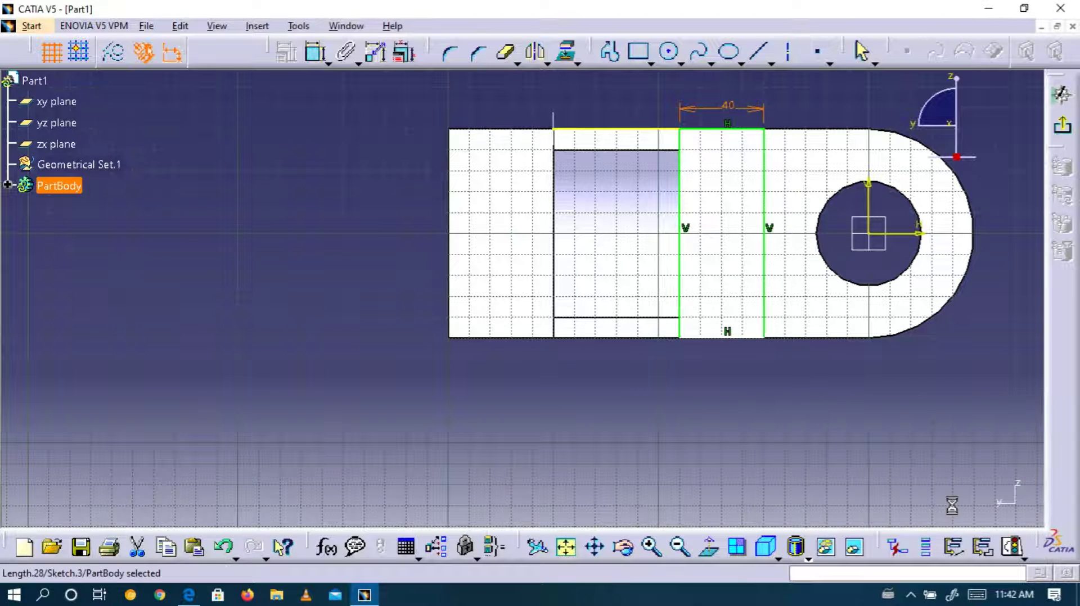
pyautogui.click(762, 427)
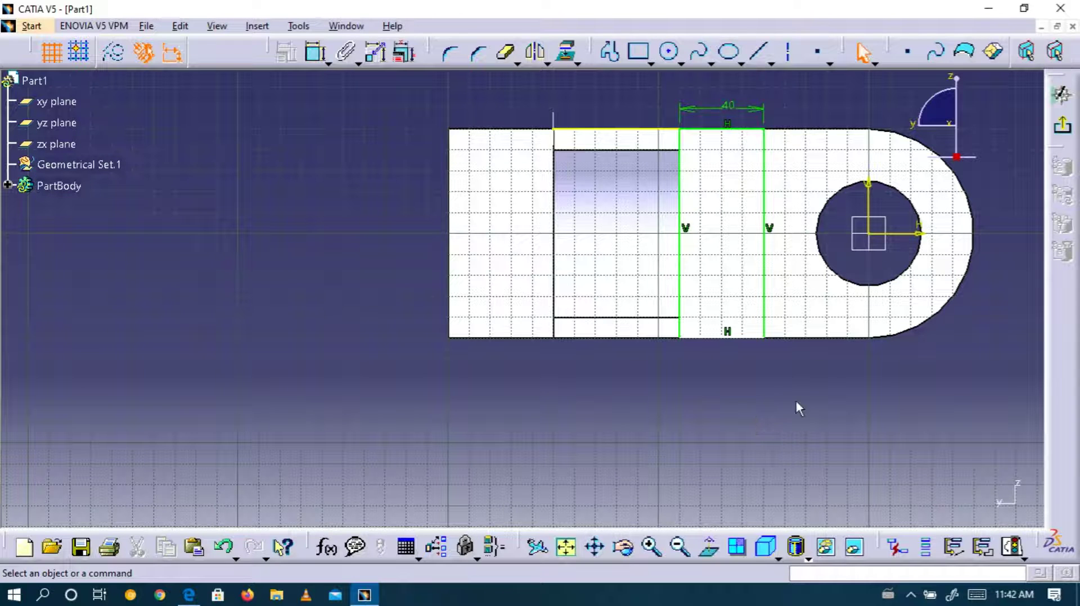
# Step: Dimension the rectangle's length across the plate and set it to 100 mm, checking the size in part-18.pdf
pyautogui.click(317, 52)
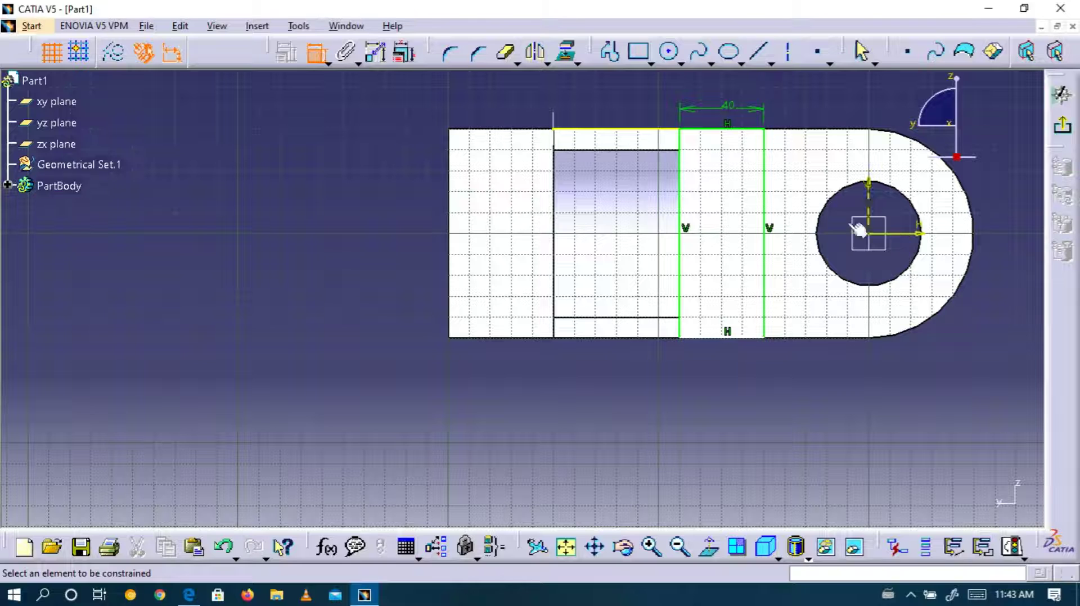
pyautogui.click(682, 202)
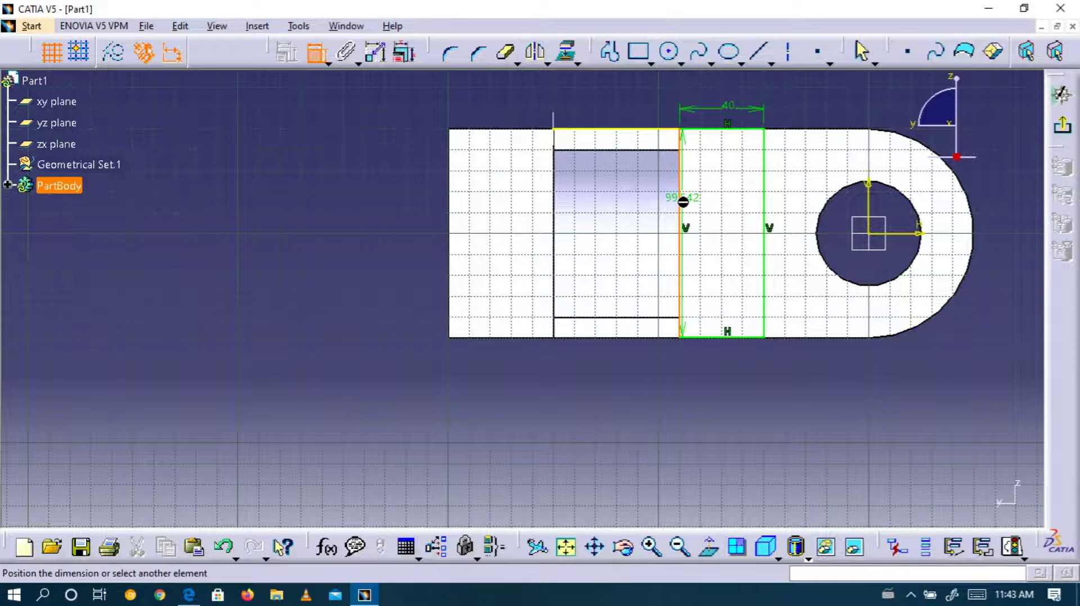
pyautogui.click(403, 219)
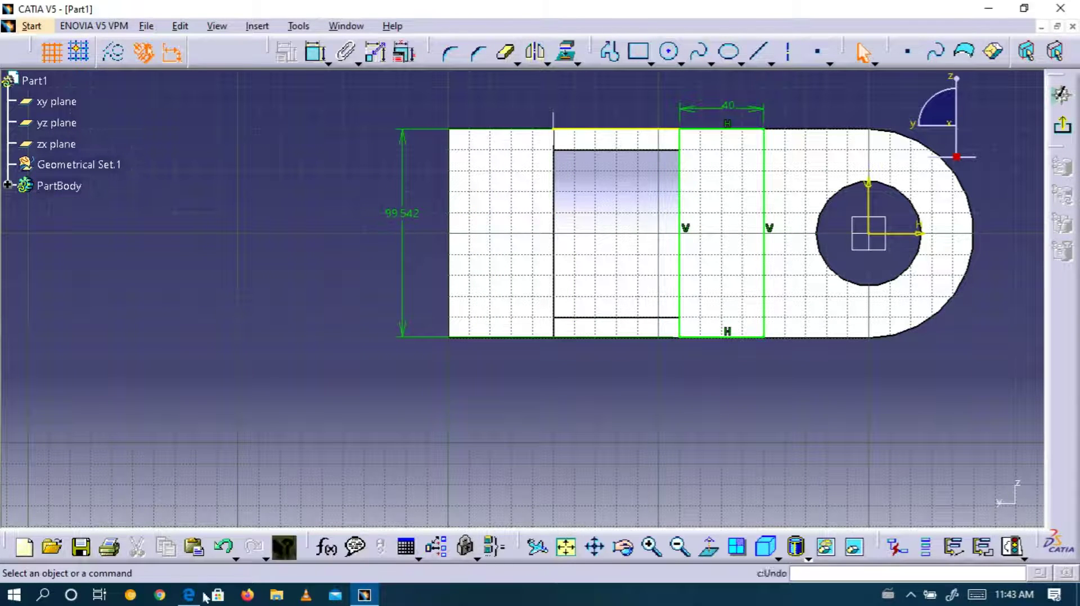
pyautogui.click(189, 595)
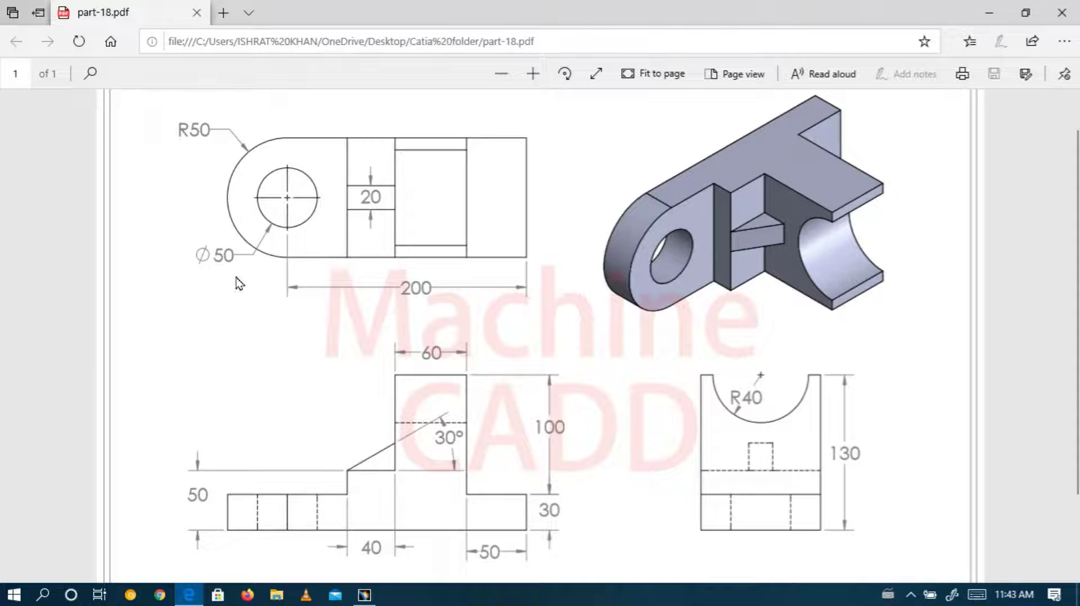
pyautogui.click(189, 595)
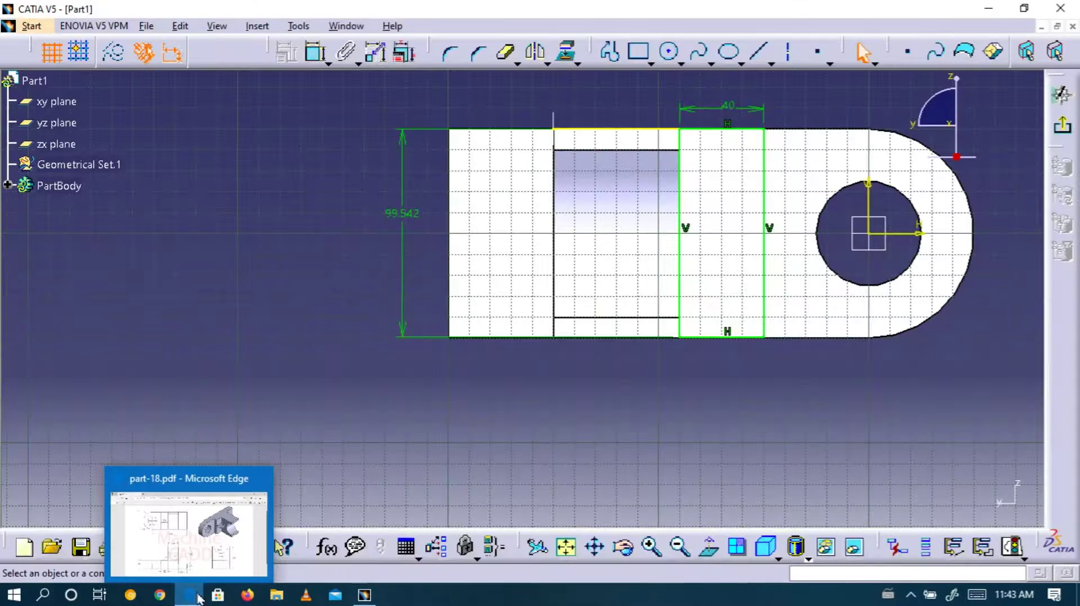
pyautogui.rightClick(412, 214)
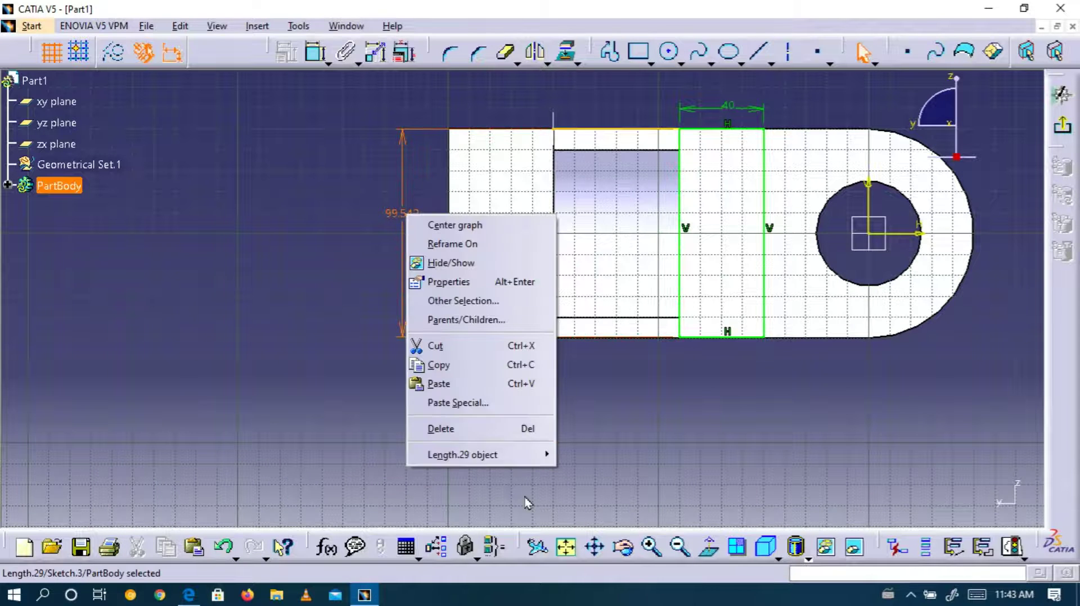
pyautogui.moveTo(537, 465)
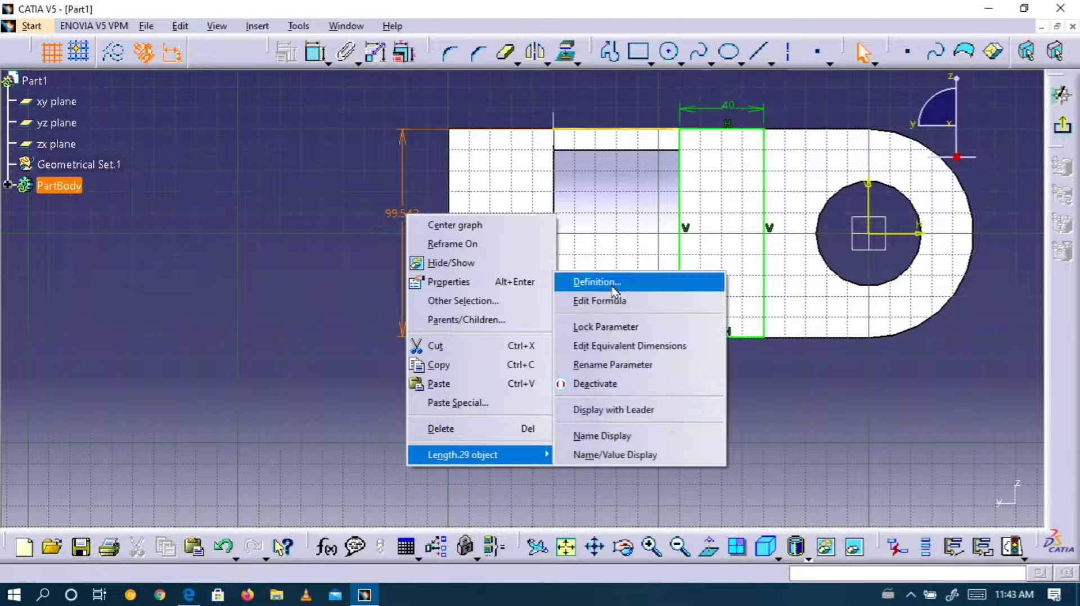
pyautogui.click(597, 283)
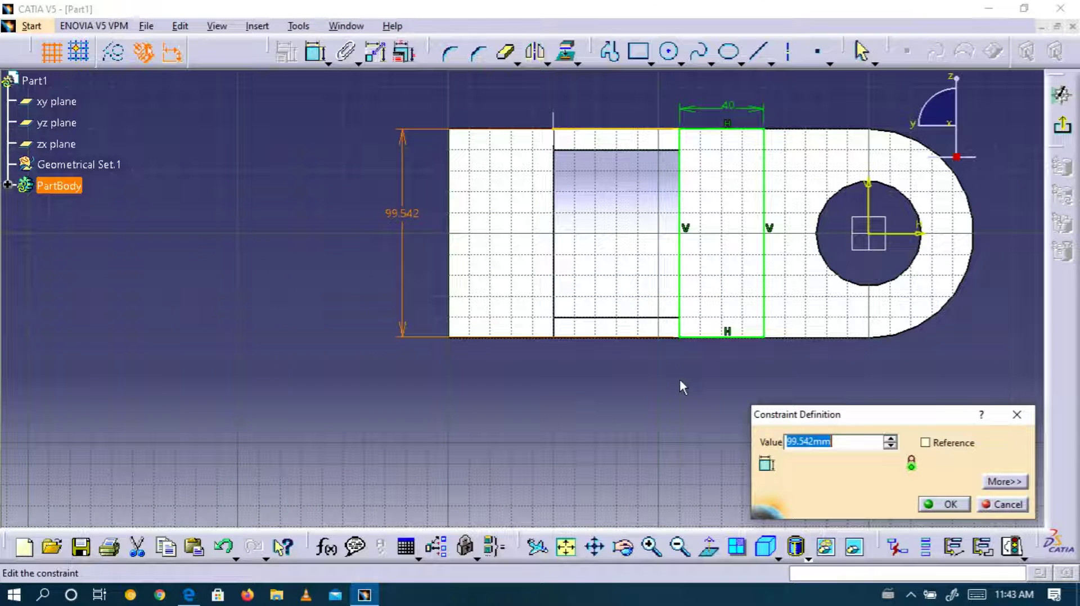
pyautogui.write('100')
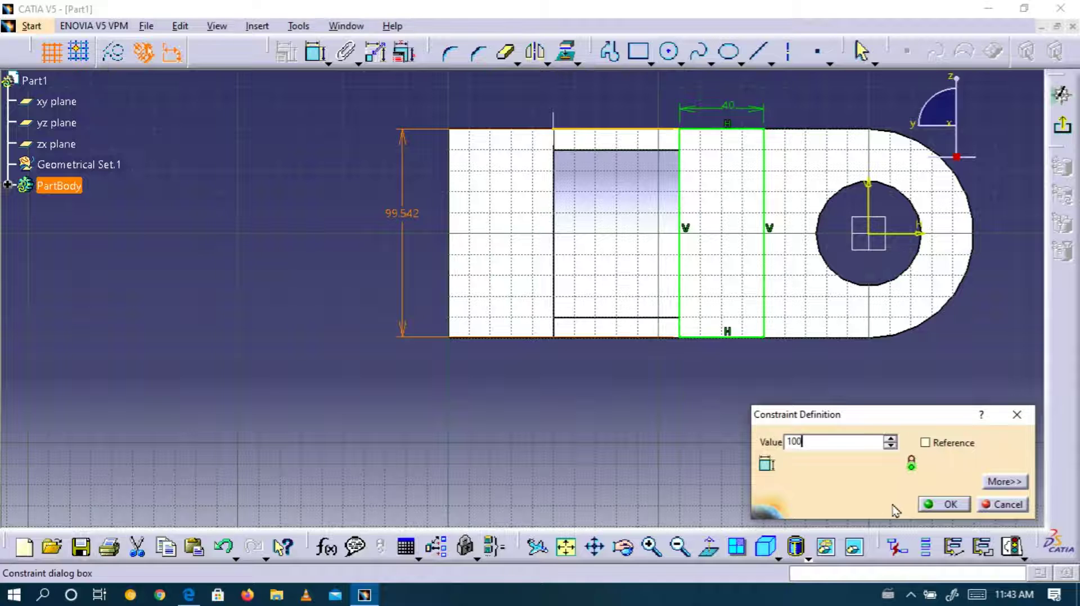
pyautogui.click(942, 504)
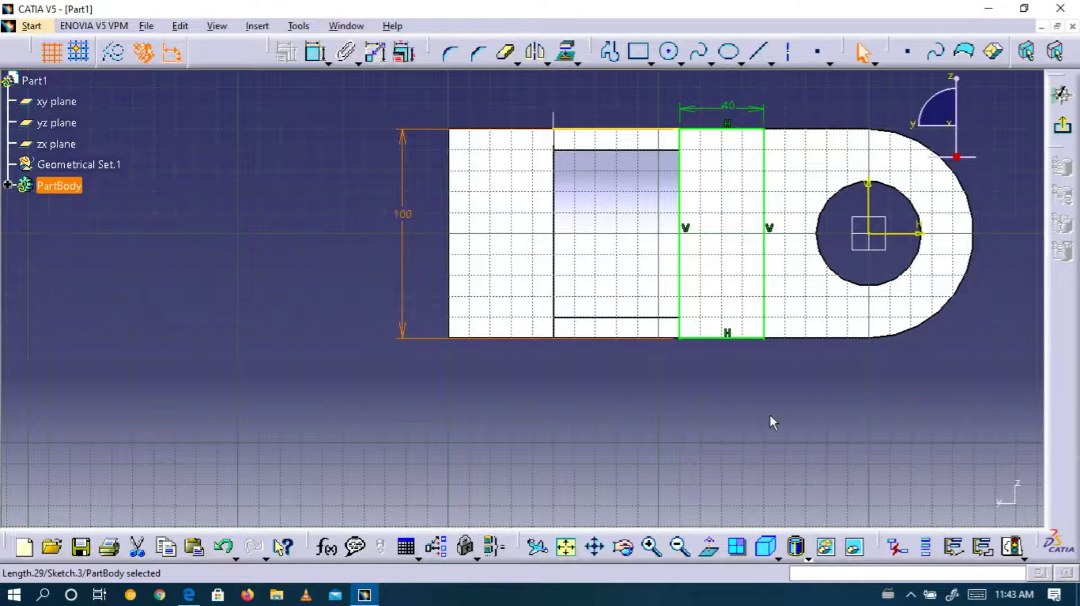
# Step: Check the step's height in part-18.pdf and exit the rectangle's sketch
pyautogui.click(189, 594)
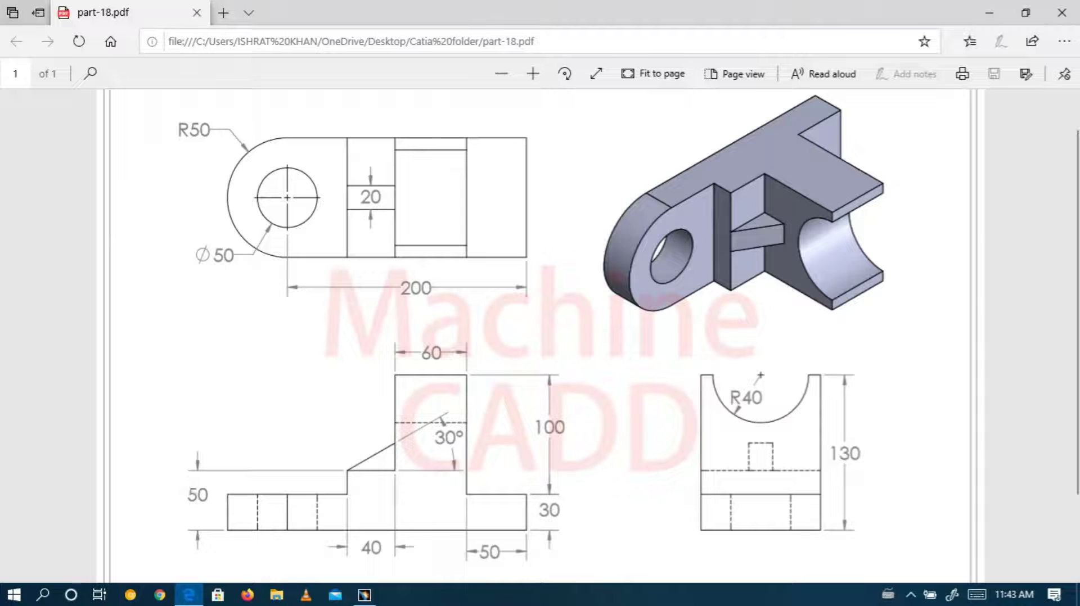
pyautogui.click(189, 594)
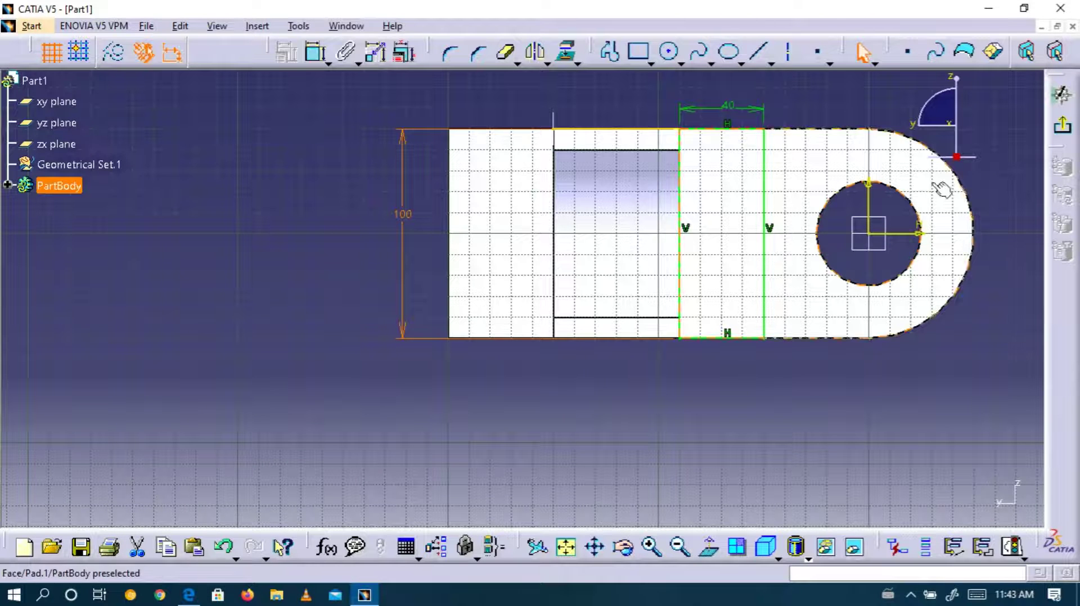
pyautogui.click(1061, 125)
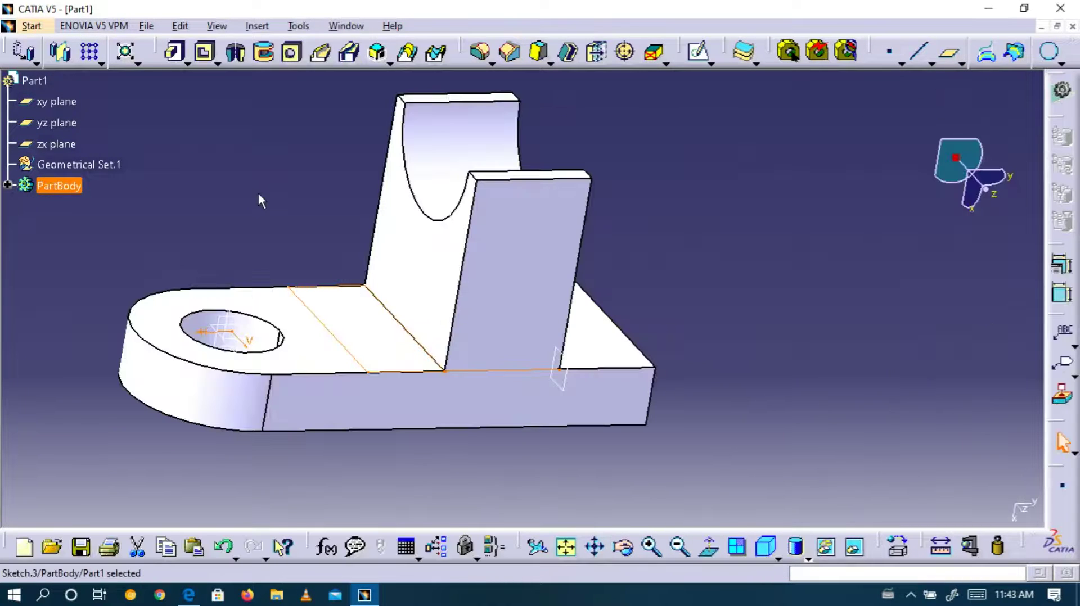
pyautogui.click(213, 154)
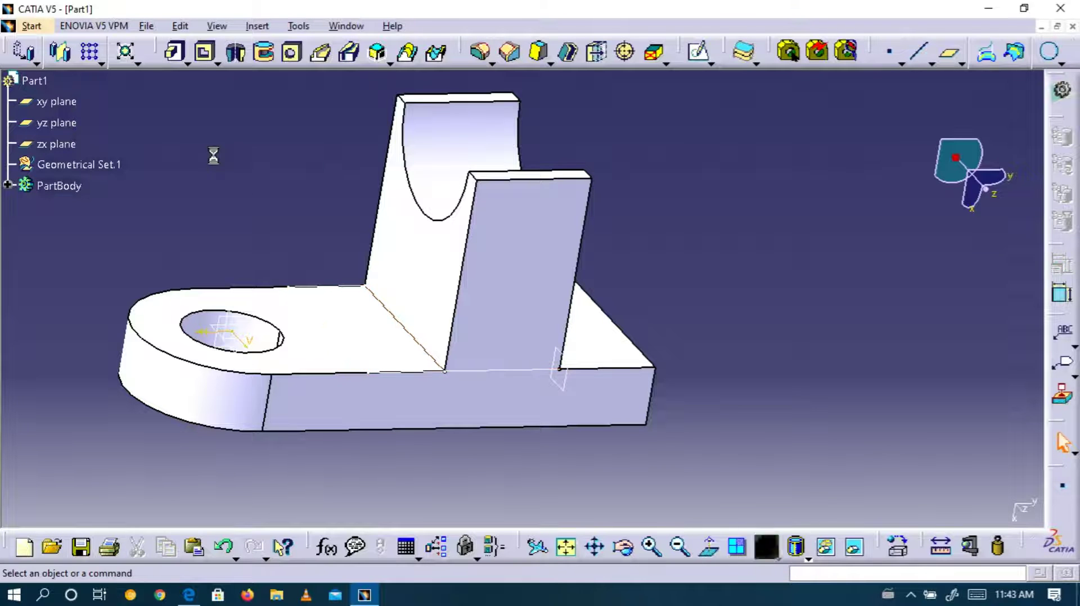
# Step: Reopen the rectangle's sketch and transform the projected block edge into an axis
pyautogui.doubleClick(462, 372)
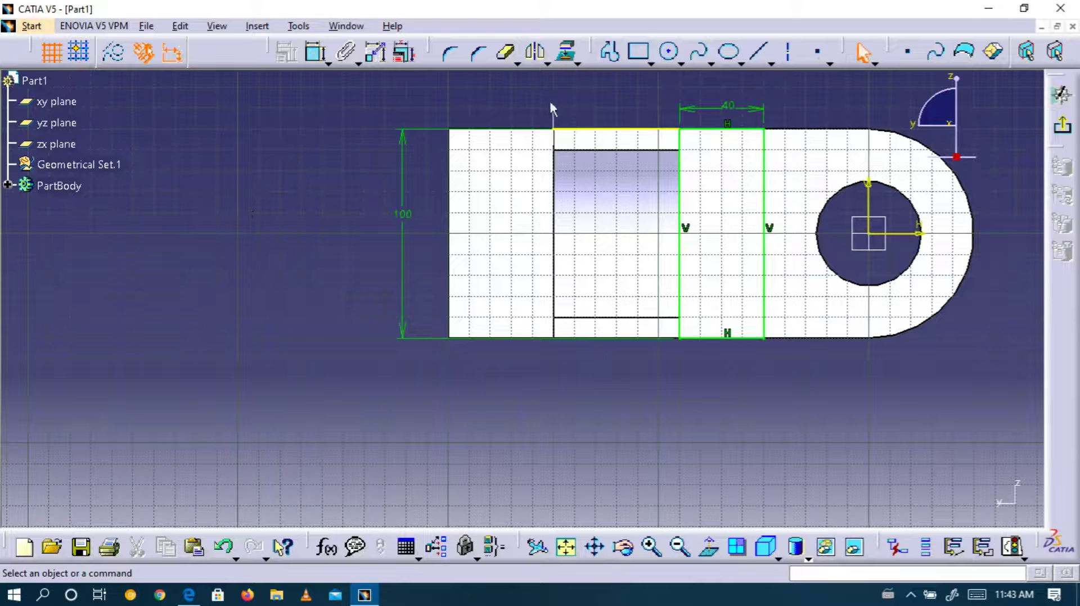
pyautogui.click(610, 131)
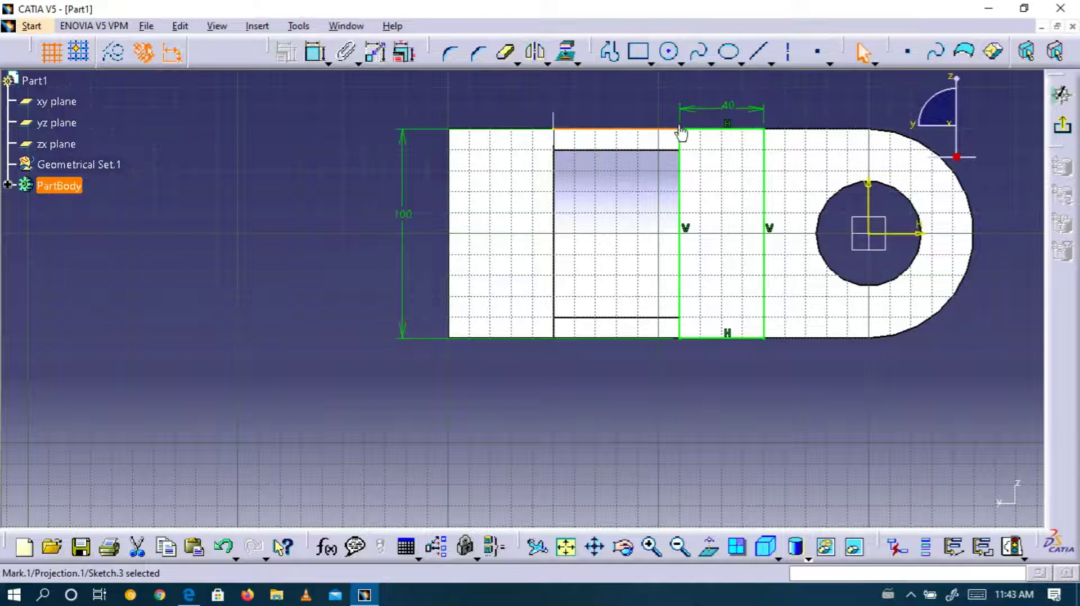
pyautogui.click(788, 53)
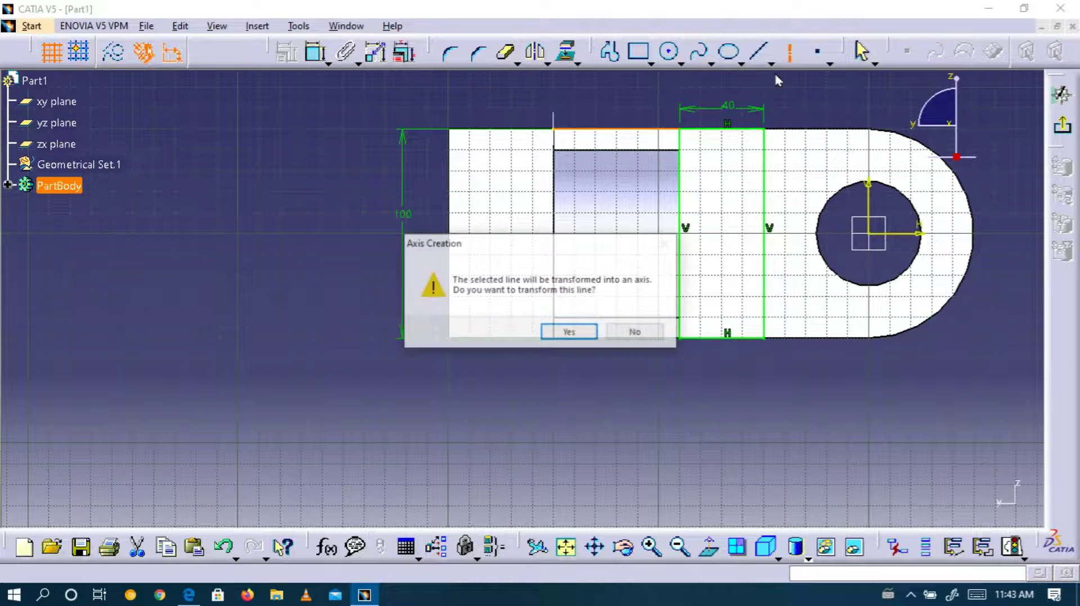
pyautogui.click(582, 332)
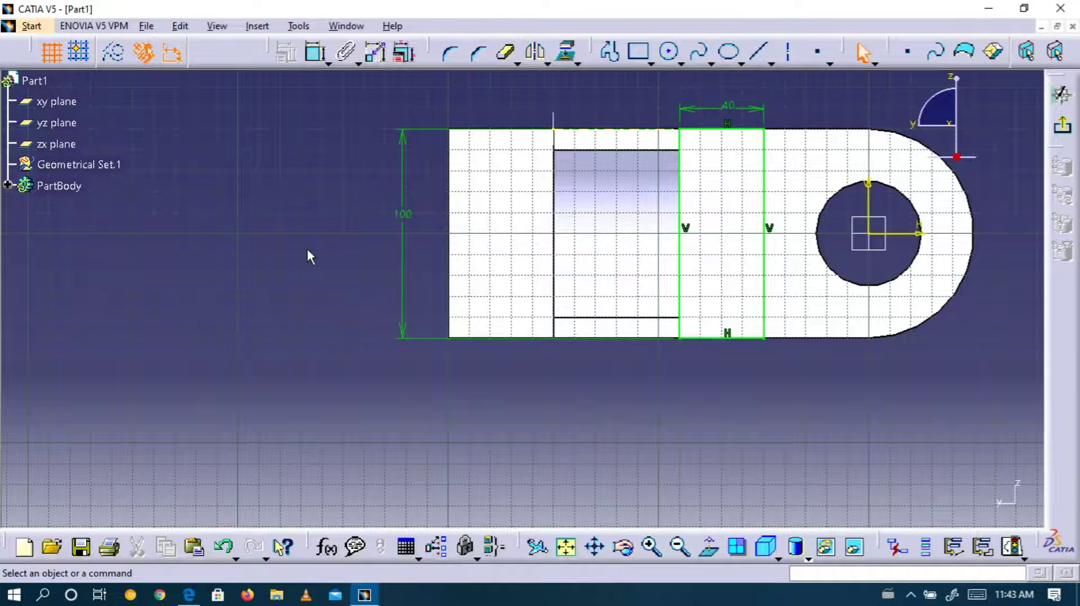
# Step: Exit the sketch and pad the rectangle 20 mm upward from the plate beside the upright block
pyautogui.click(1061, 125)
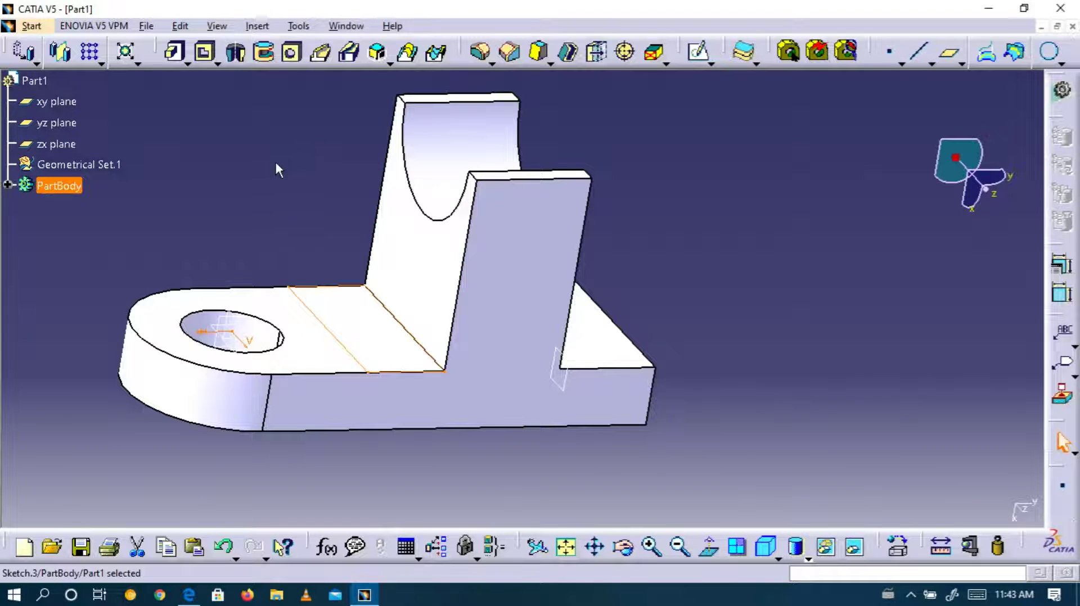
pyautogui.click(175, 55)
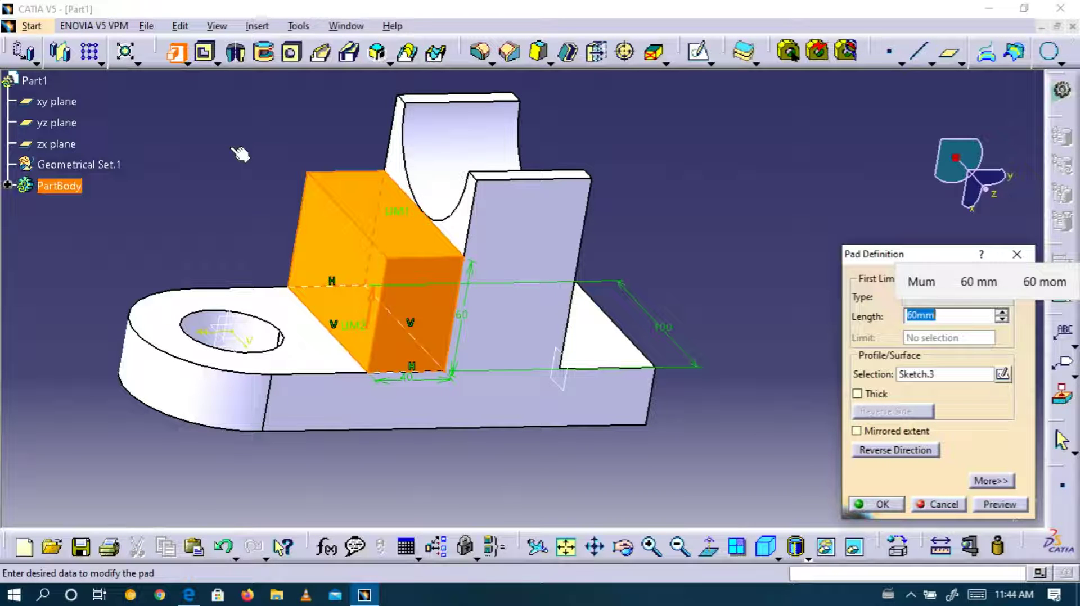
pyautogui.write('20')
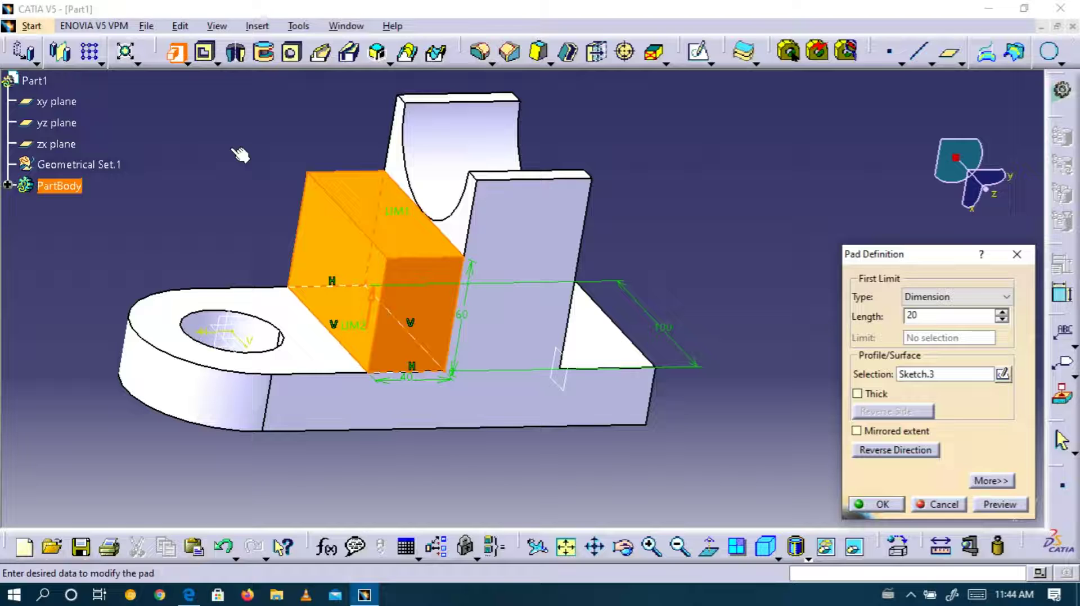
pyautogui.click(996, 505)
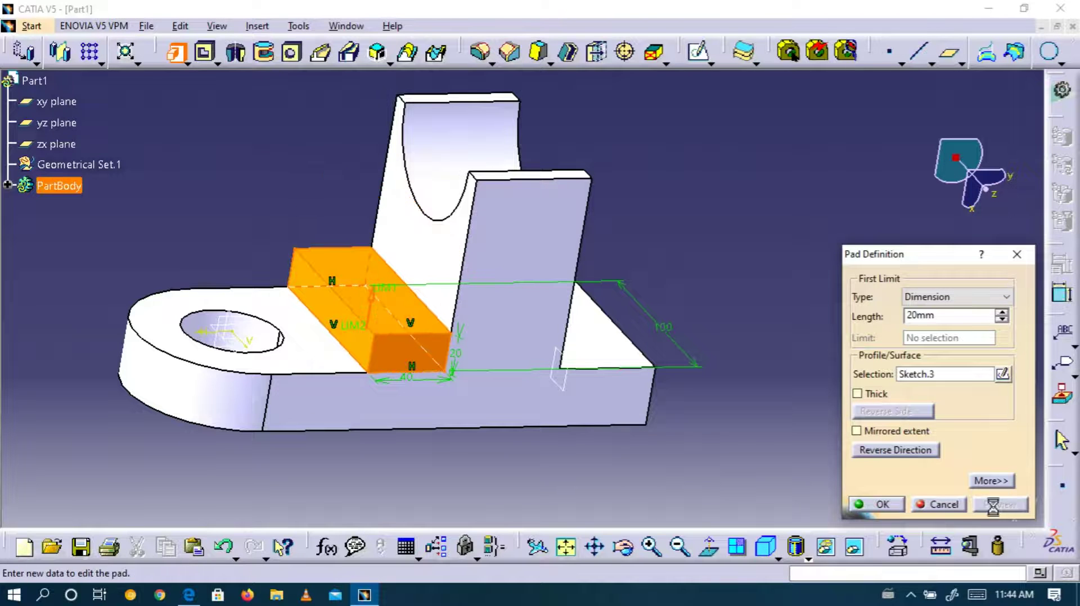
pyautogui.click(876, 504)
pyautogui.click(761, 236)
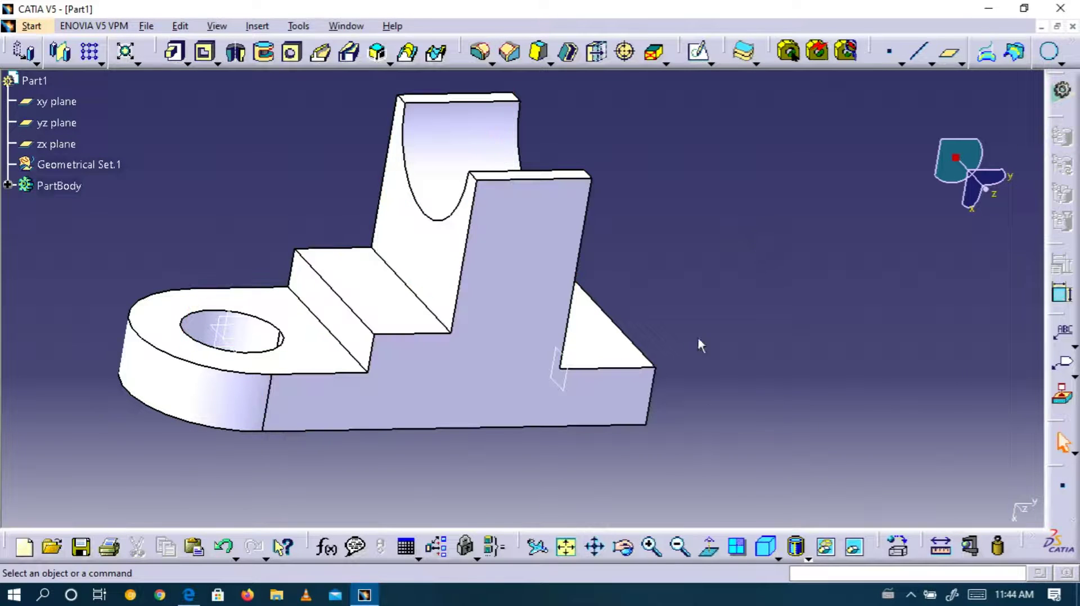
# Step: Review the rib in part-18.pdf and start a sketch on the xy plane through the hole
pyautogui.click(623, 547)
pyautogui.moveTo(212, 252); pyautogui.dragTo(218, 213)
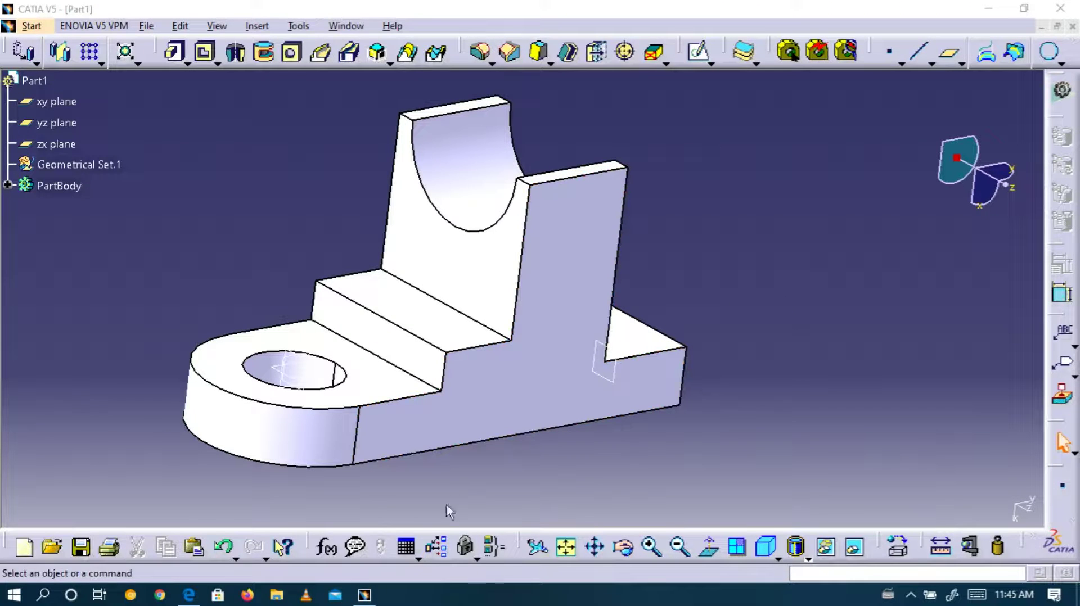
pyautogui.click(189, 595)
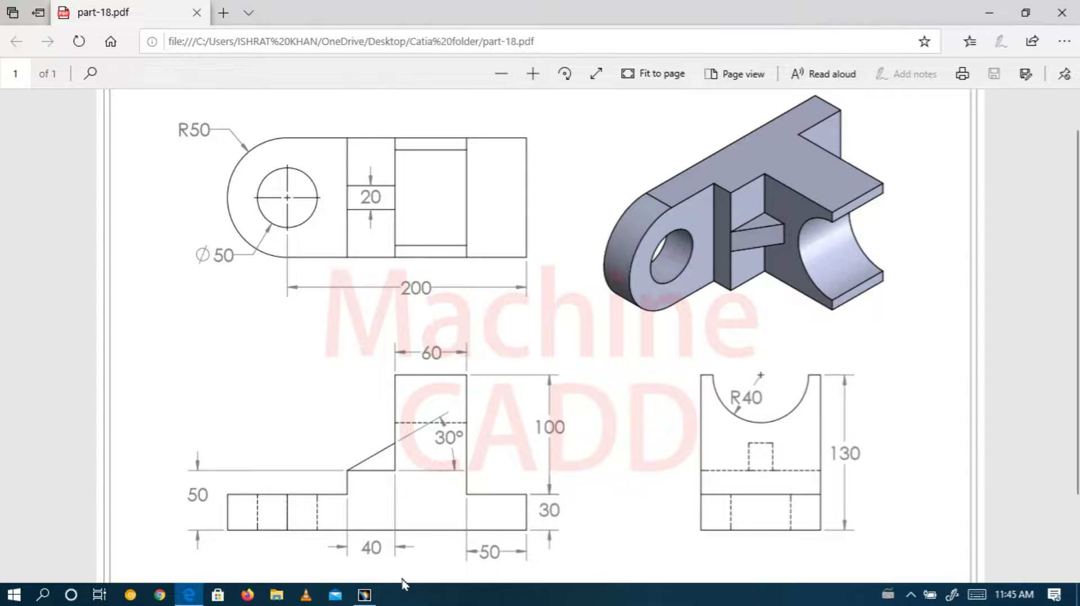
pyautogui.click(365, 595)
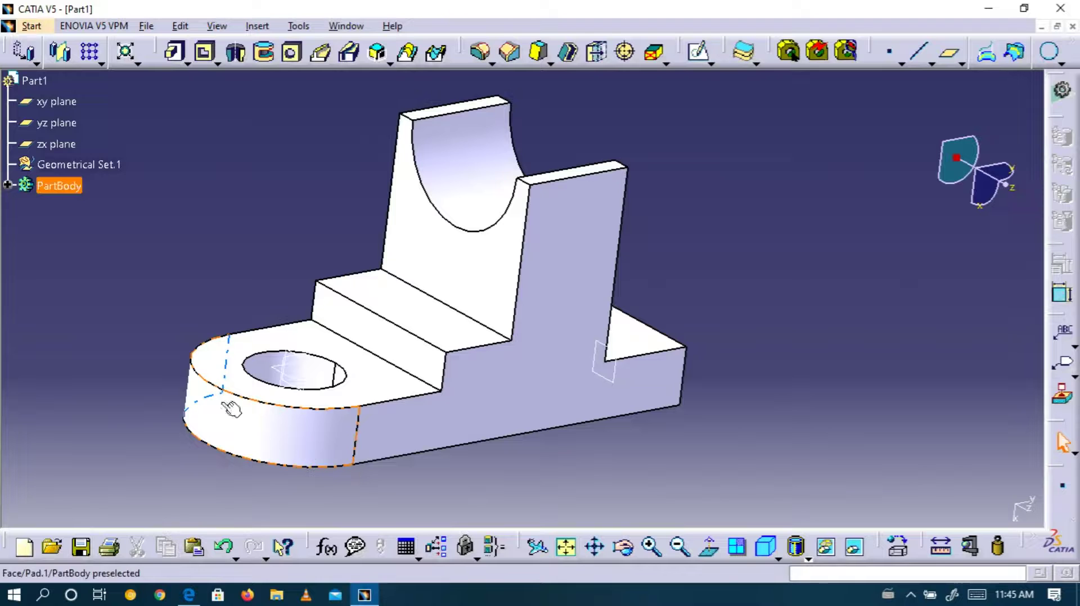
pyautogui.click(623, 547)
pyautogui.moveTo(797, 334); pyautogui.dragTo(734, 427)
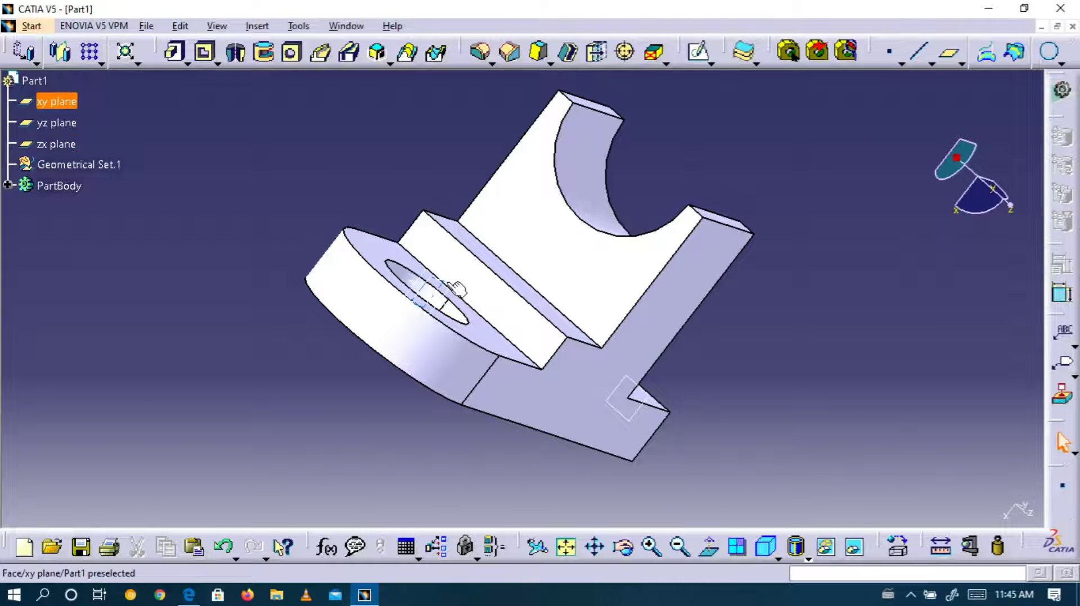
pyautogui.click(447, 284)
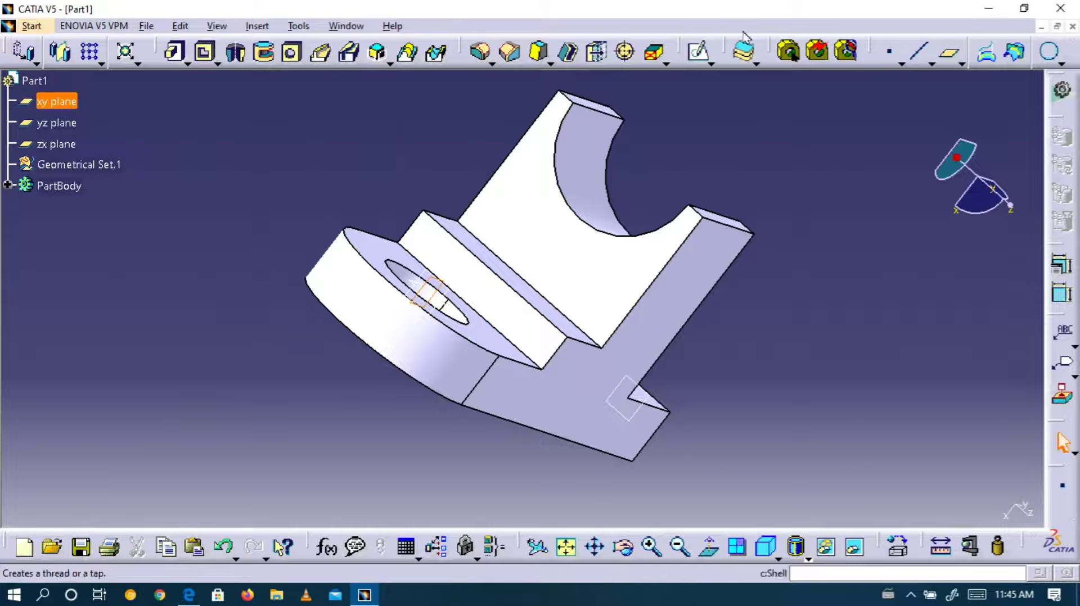
pyautogui.click(698, 51)
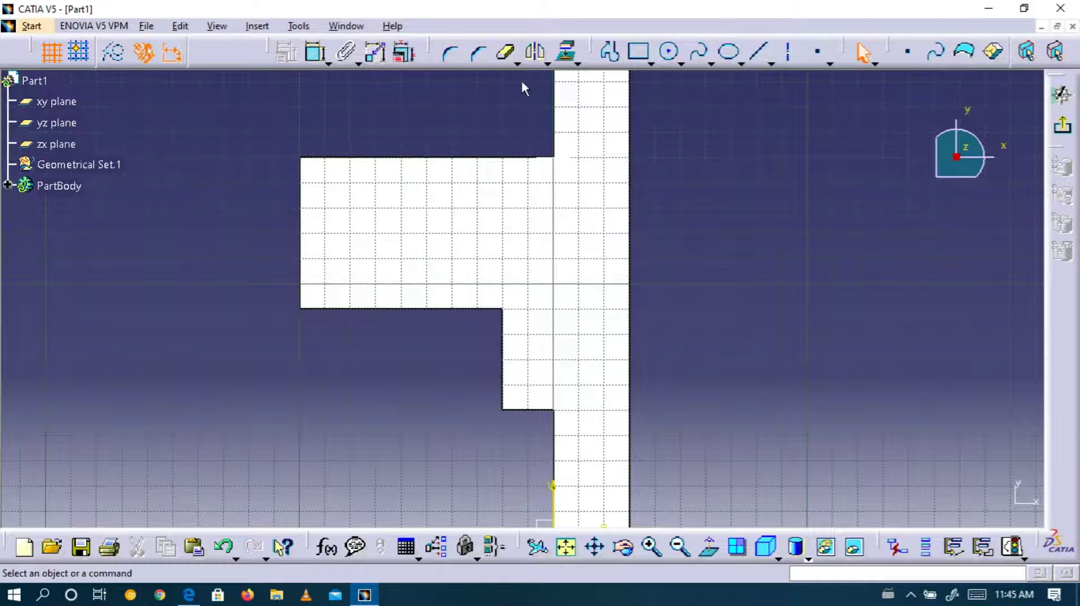
# Step: Project the upright block's hole-side edge above the step into the sketch and transform it into an axis
pyautogui.click(507, 57)
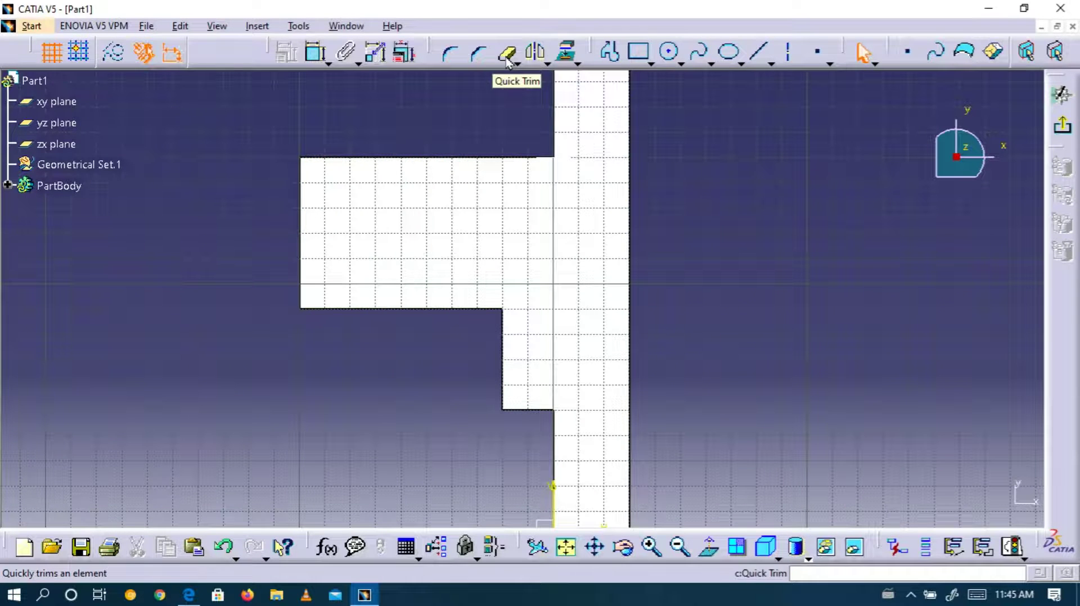
pyautogui.click(568, 54)
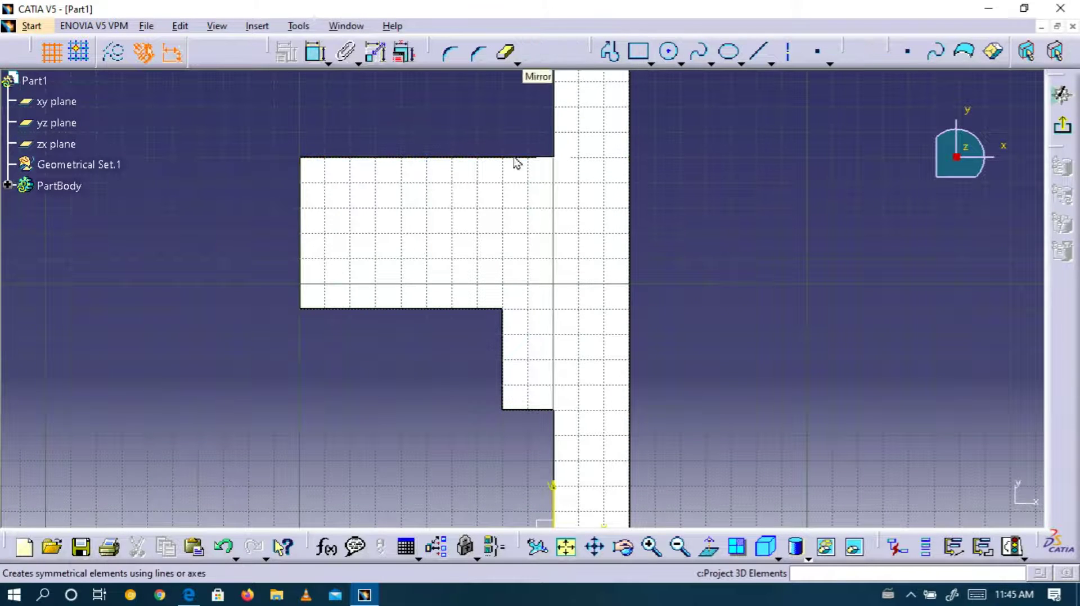
pyautogui.click(420, 309)
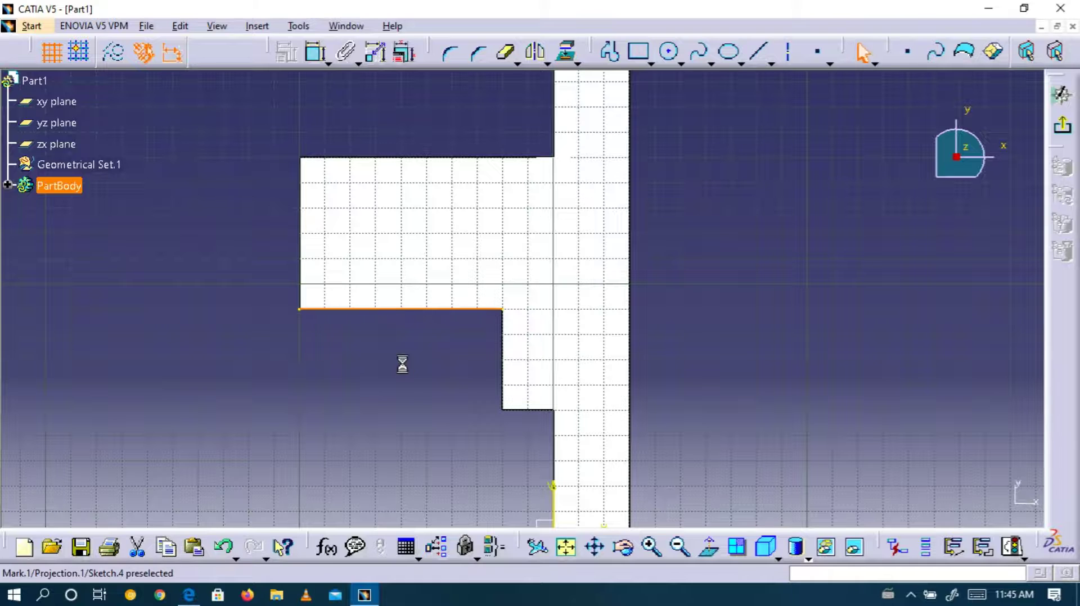
pyautogui.click(426, 312)
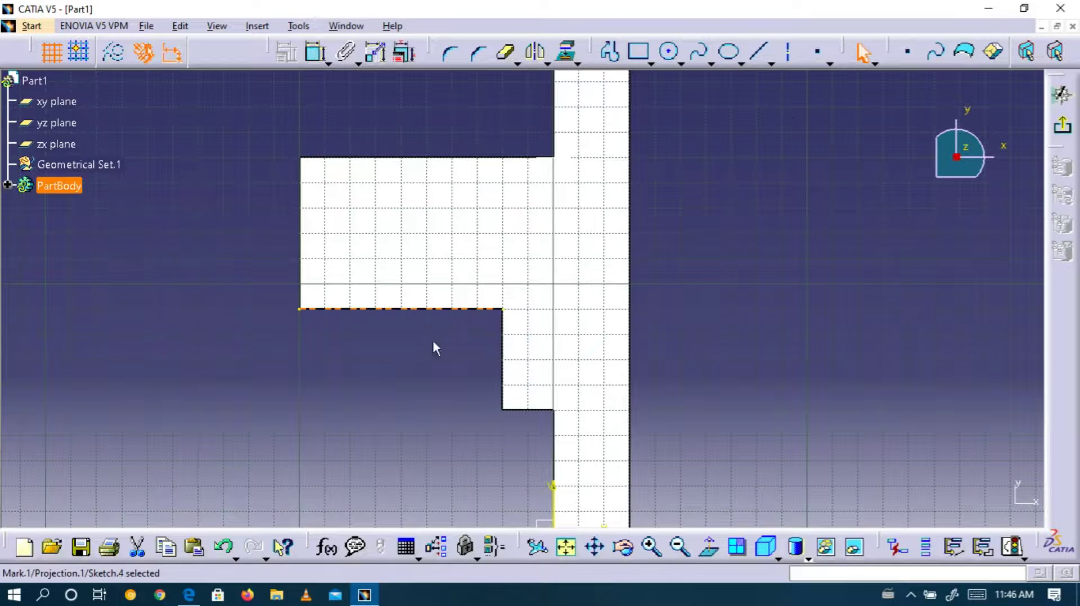
pyautogui.click(788, 52)
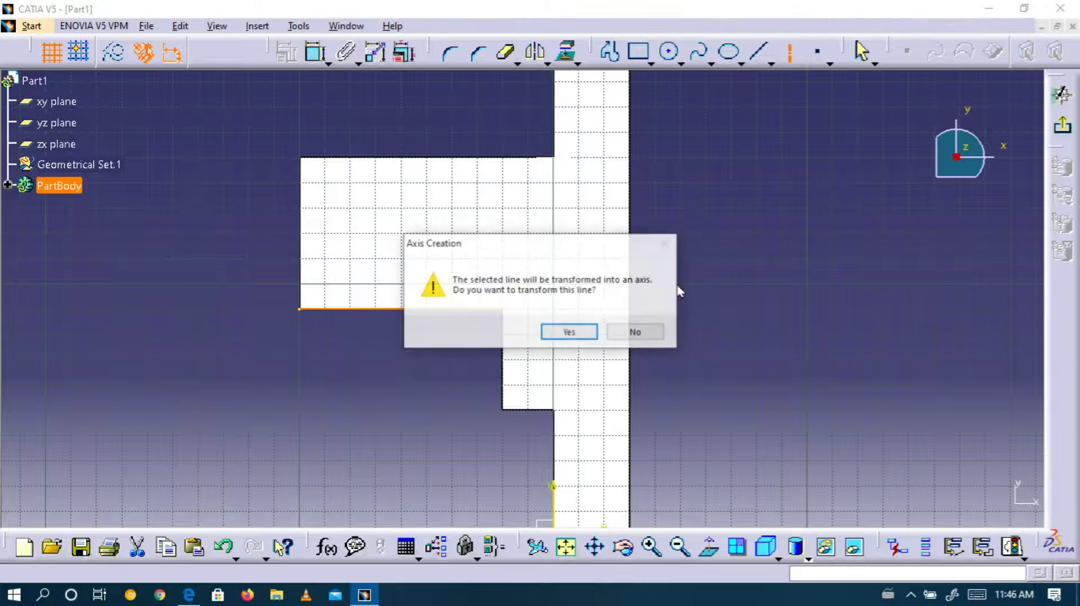
pyautogui.click(579, 331)
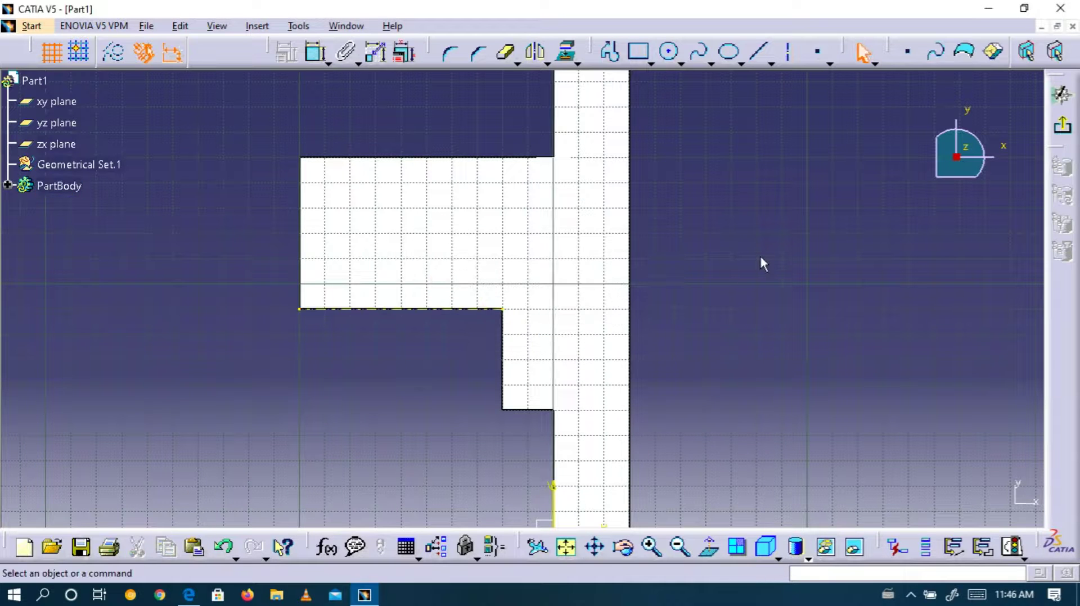
# Step: Project the step's hole-side edge into the sketch and transform it into an axis
pyautogui.click(566, 52)
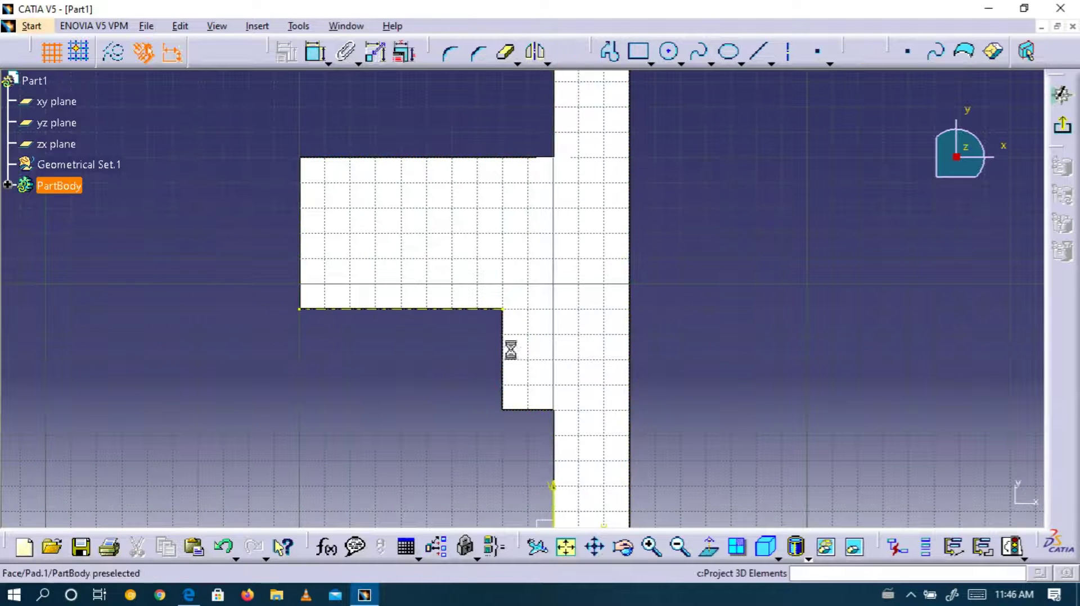
pyautogui.click(529, 411)
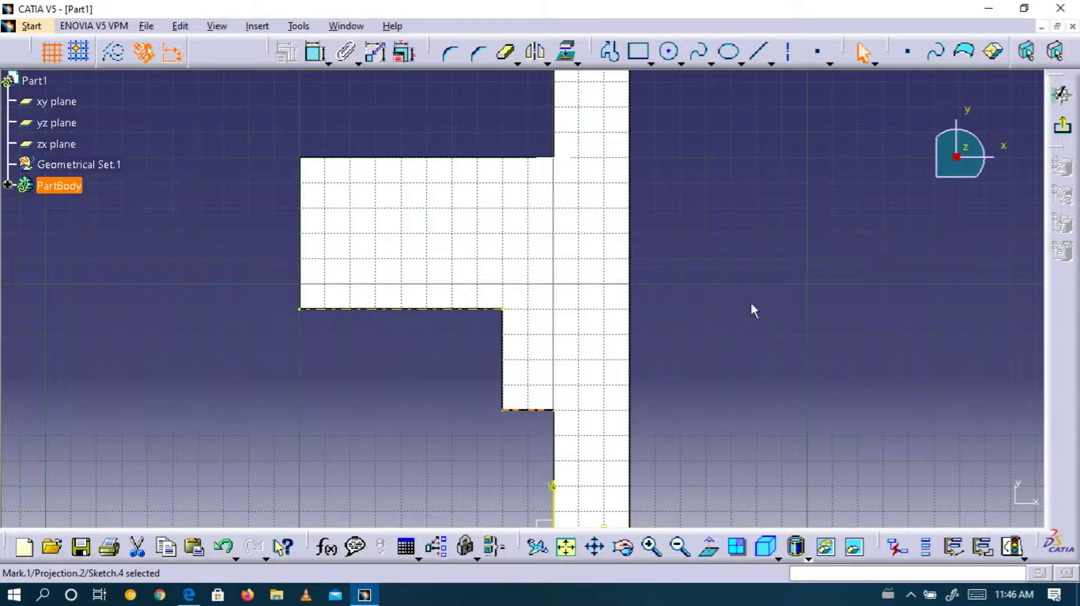
pyautogui.click(758, 253)
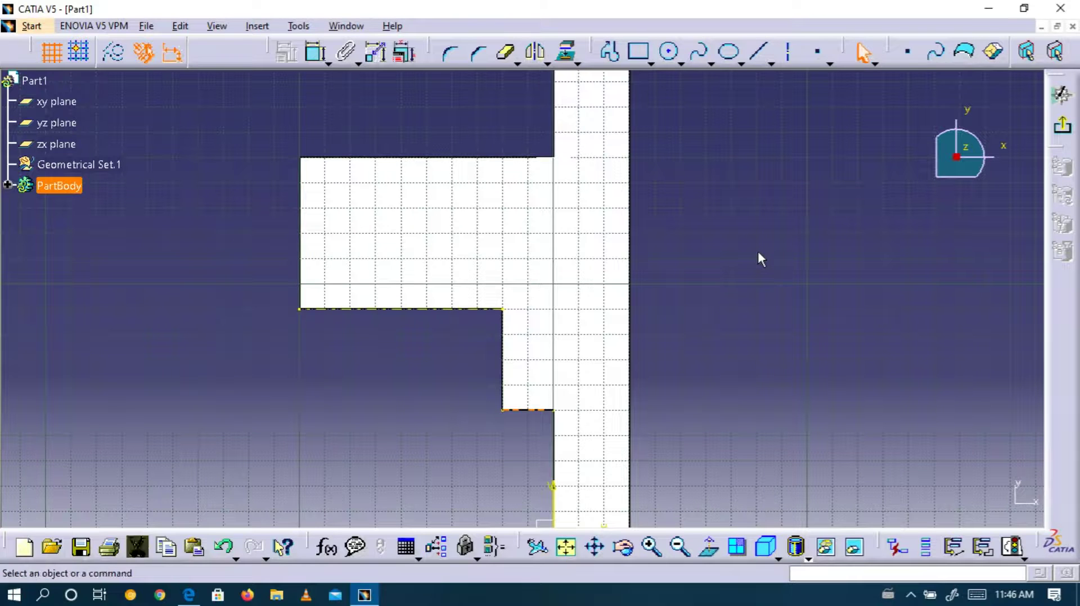
pyautogui.click(533, 413)
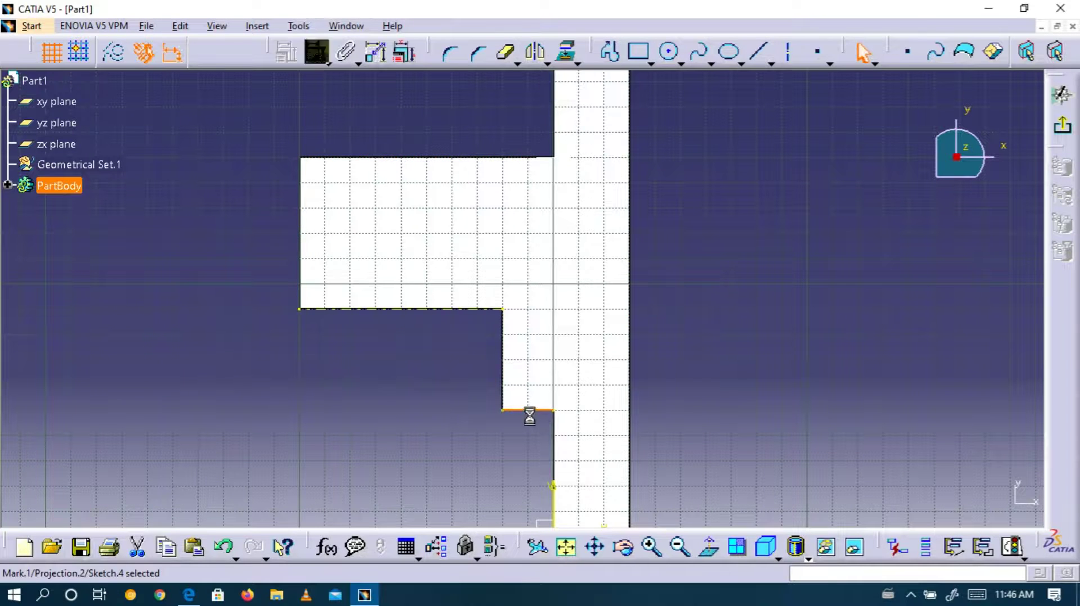
pyautogui.click(788, 53)
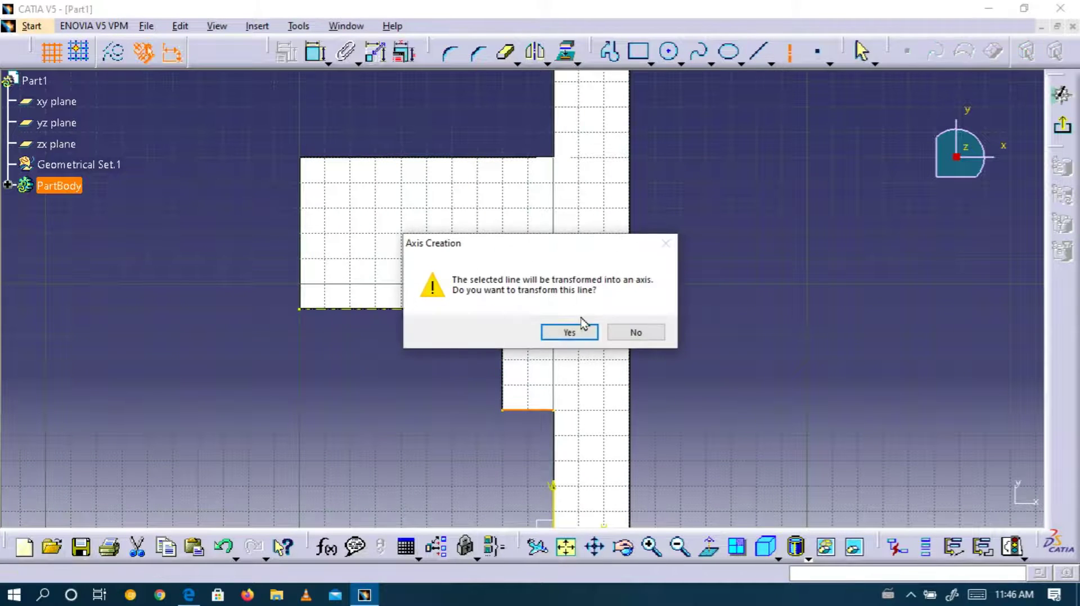
pyautogui.click(567, 333)
# Step: Sketch a sloped line from the step's upper outer corner past the block's projected edge, at about 37° to the step's top face
pyautogui.click(758, 51)
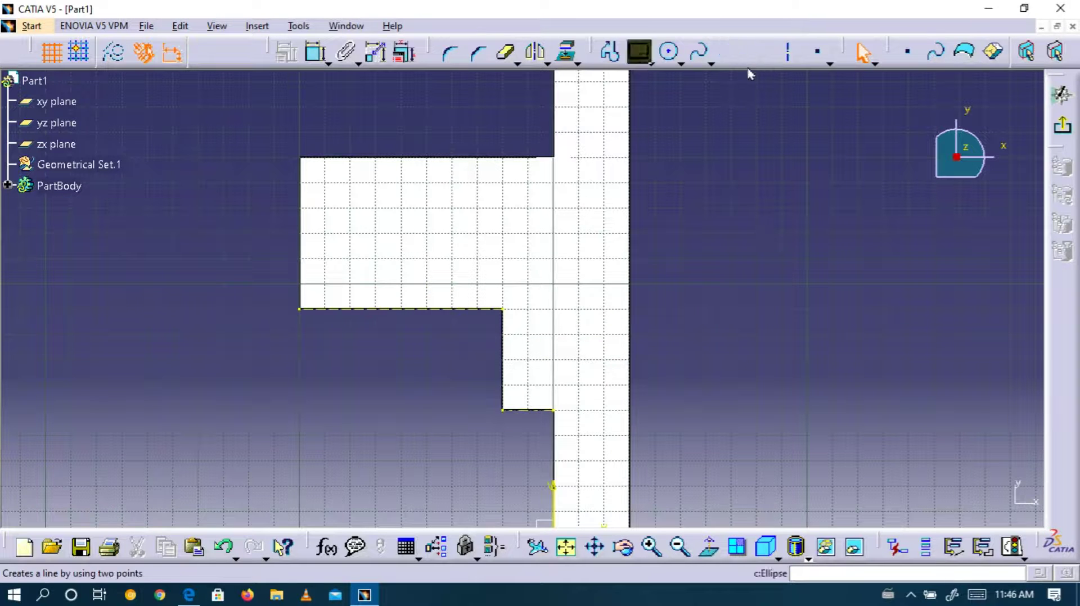
pyautogui.click(504, 416)
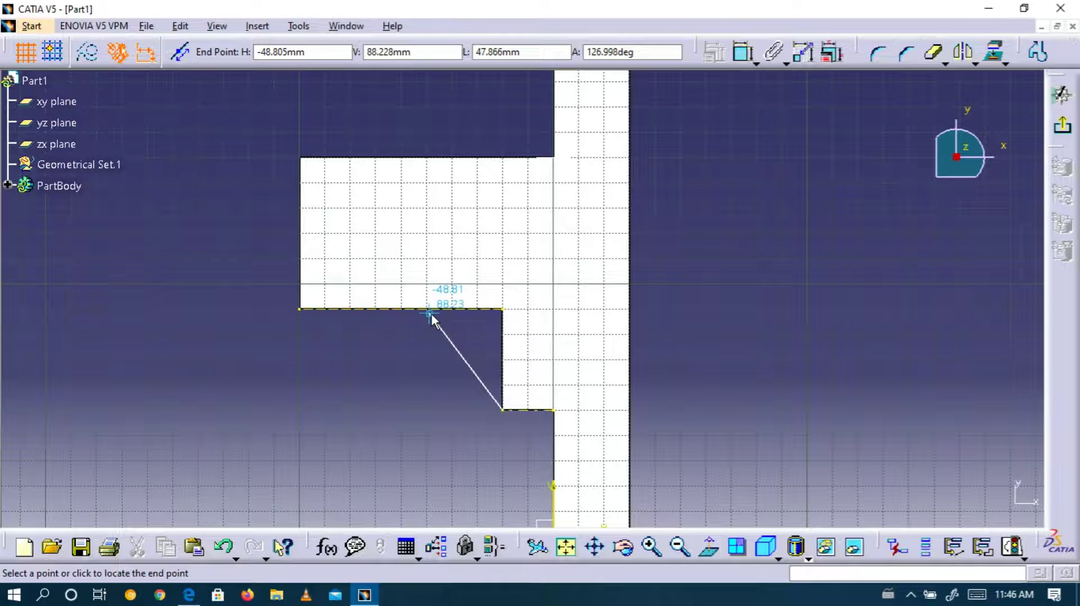
pyautogui.click(413, 292)
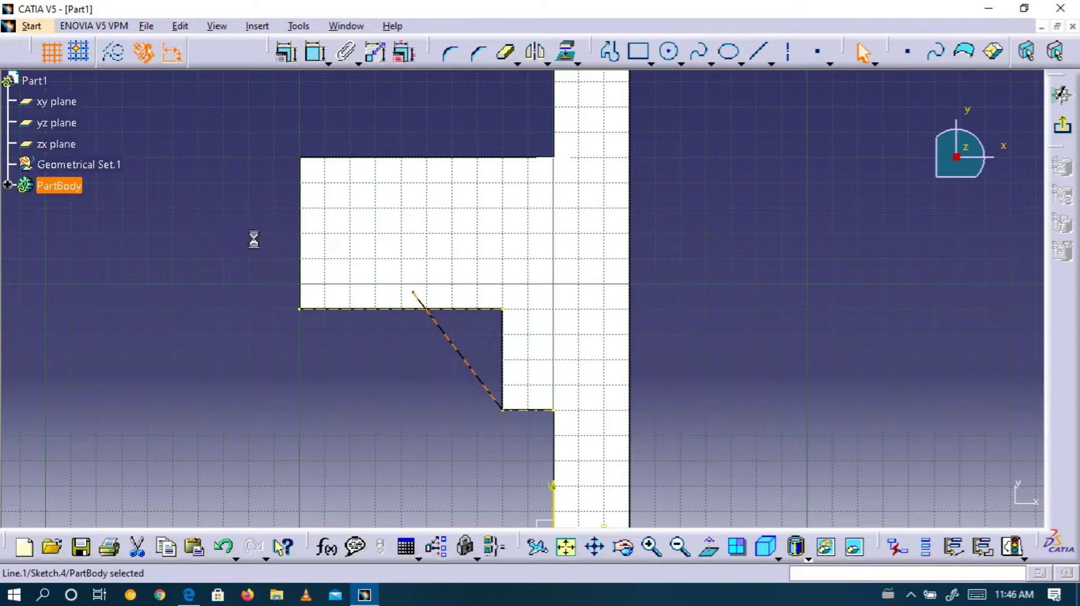
pyautogui.click(198, 248)
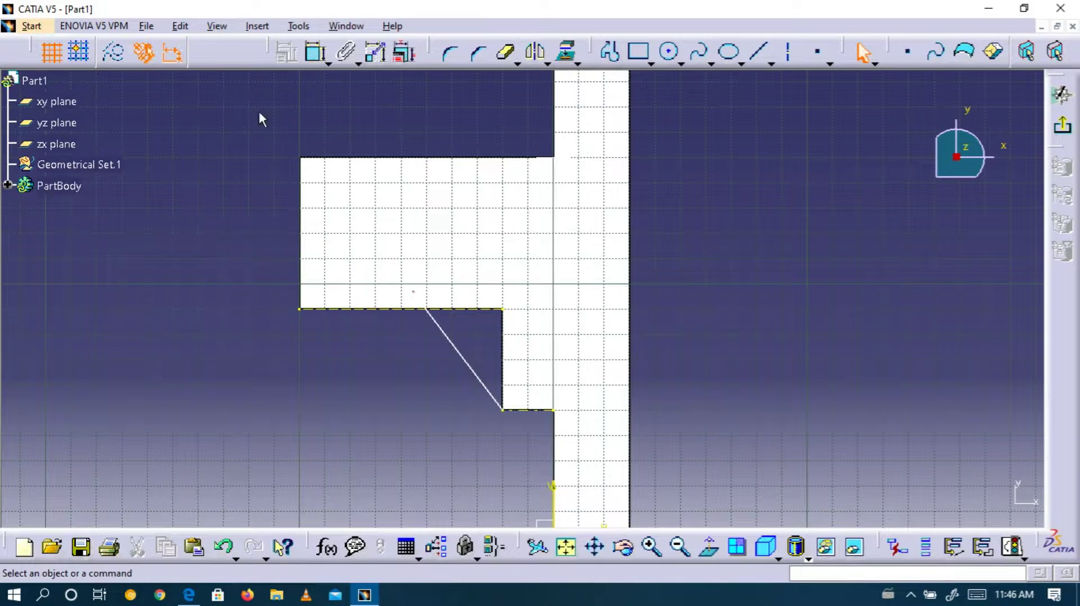
# Step: Constrain the angle between the sloped line and the step's top face to 30°
pyautogui.click(308, 64)
pyautogui.click(460, 357)
pyautogui.click(503, 361)
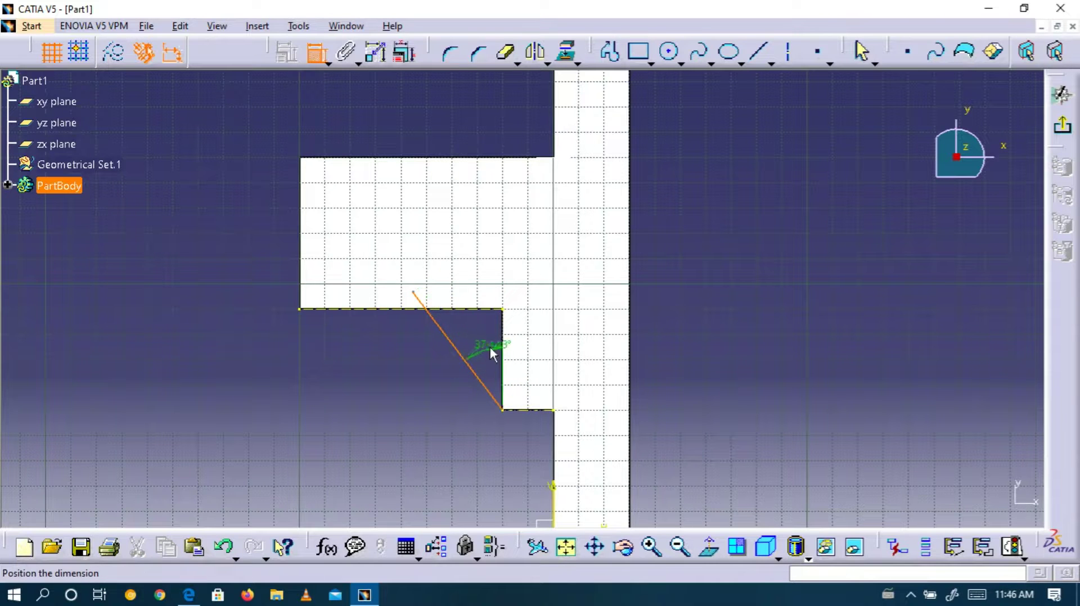
pyautogui.click(483, 336)
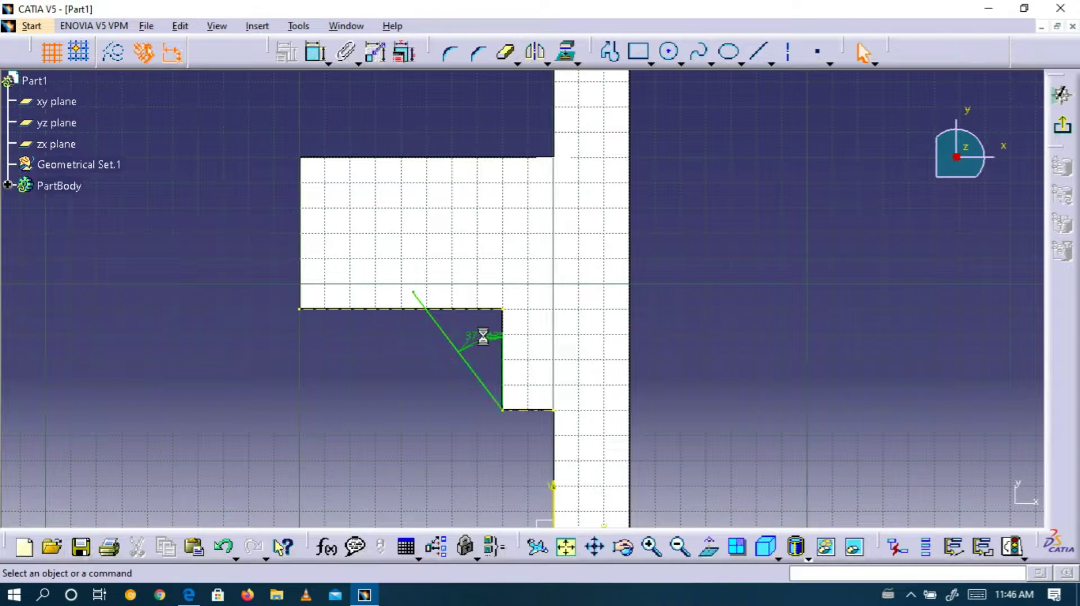
pyautogui.rightClick(484, 337)
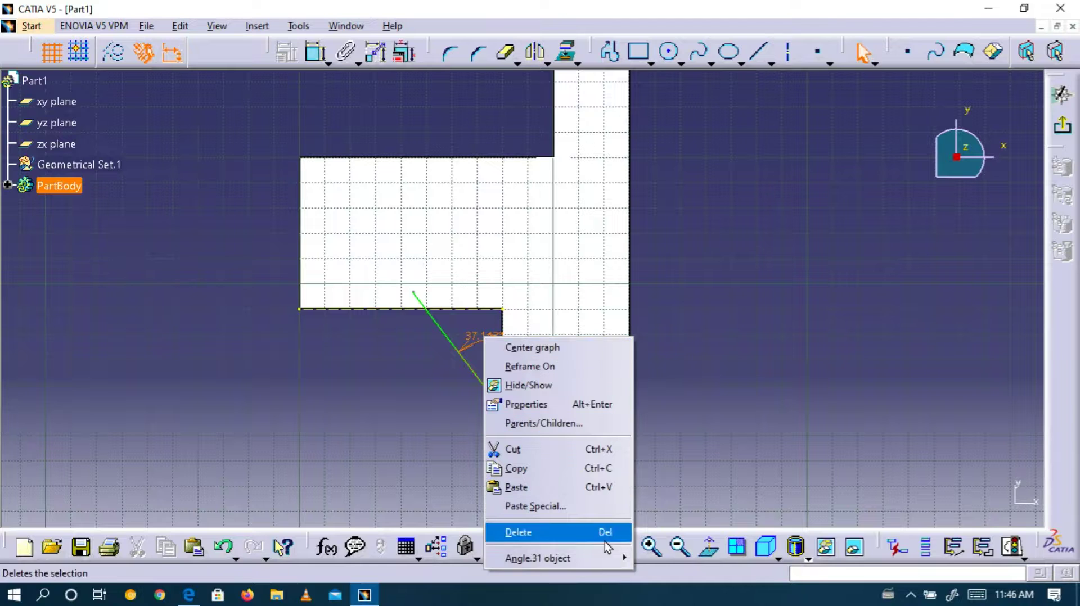
pyautogui.moveTo(619, 560)
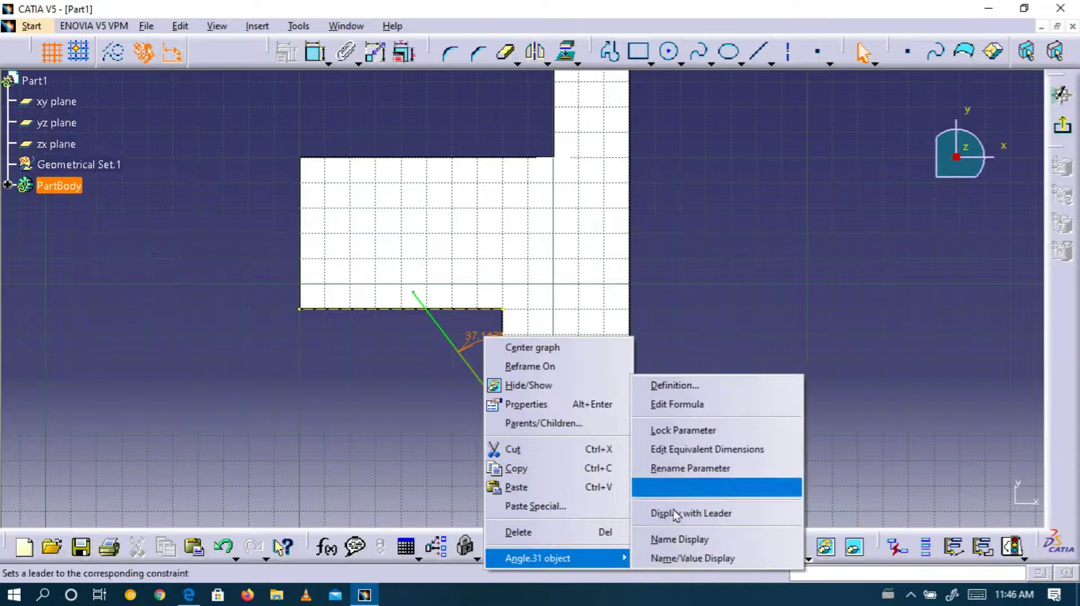
pyautogui.click(693, 387)
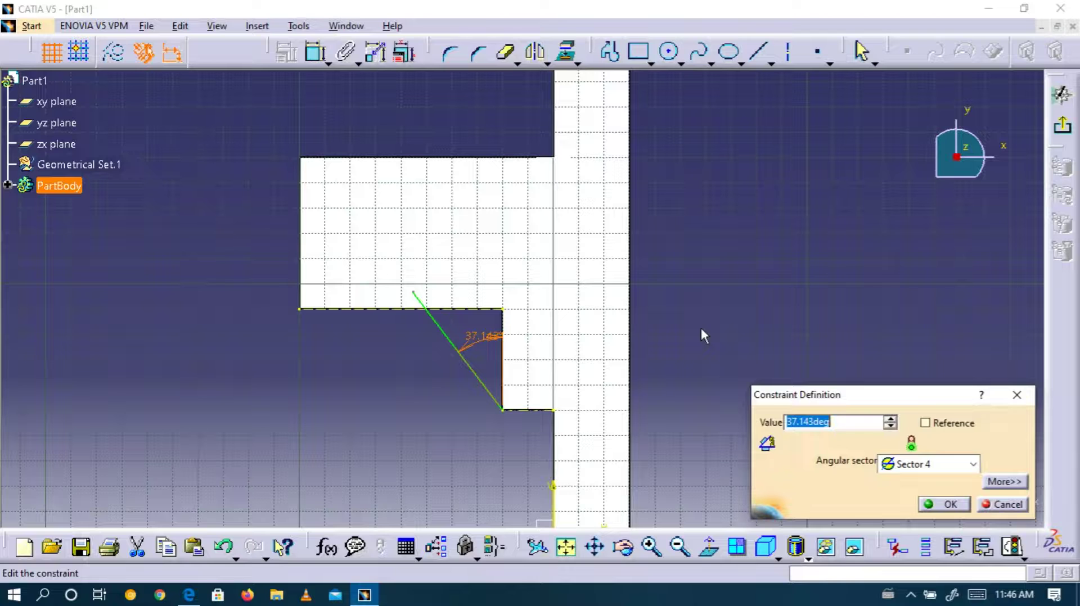
pyautogui.write('30')
pyautogui.click(946, 504)
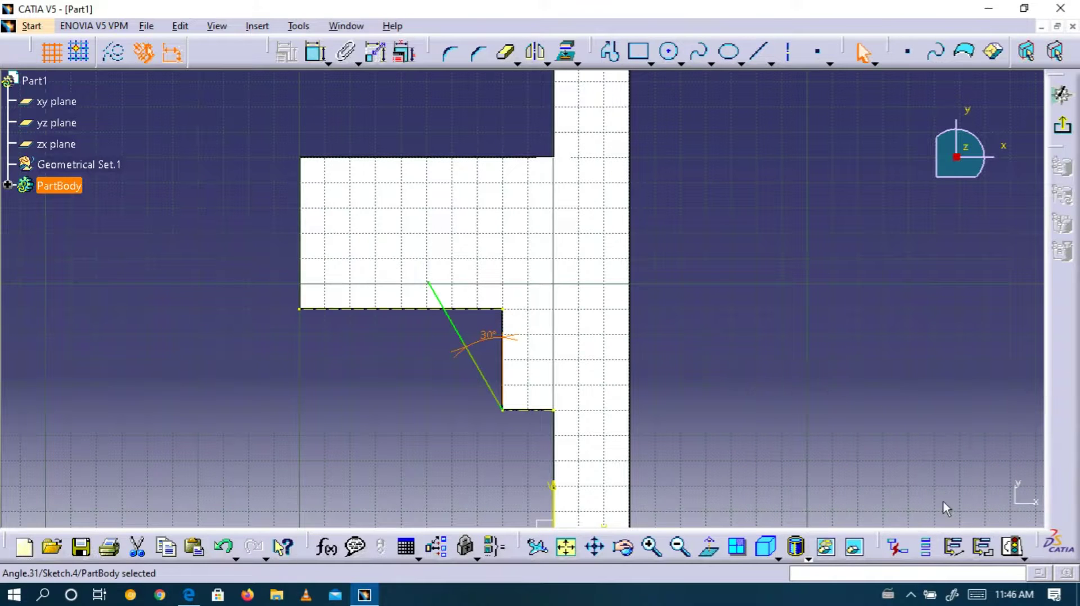
pyautogui.click(758, 262)
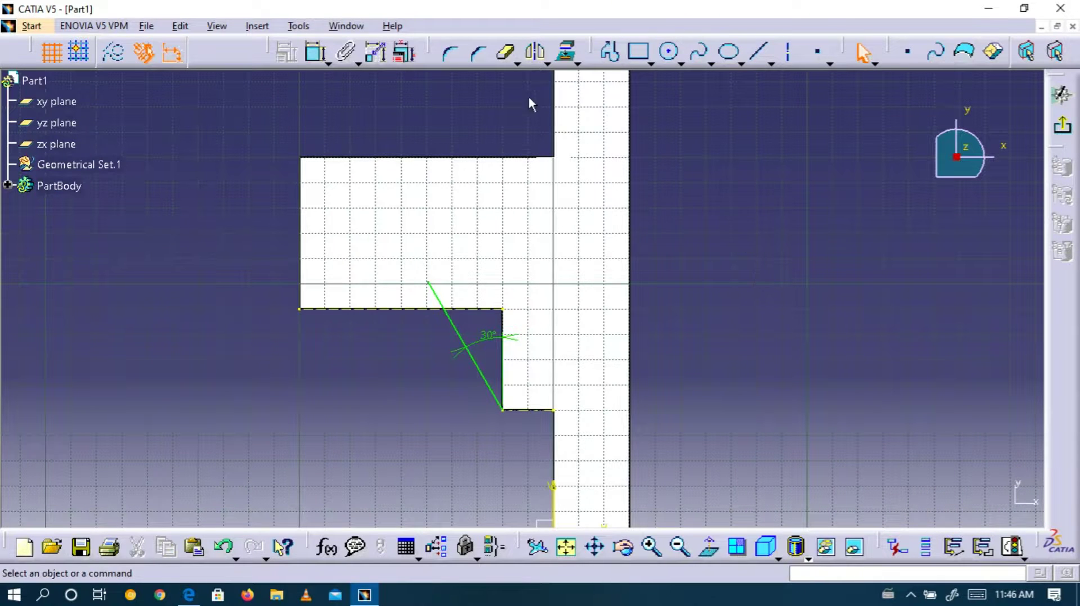
# Step: Quick-trim the sloped line's overrun inside the upright block and exit the sketch
pyautogui.click(509, 54)
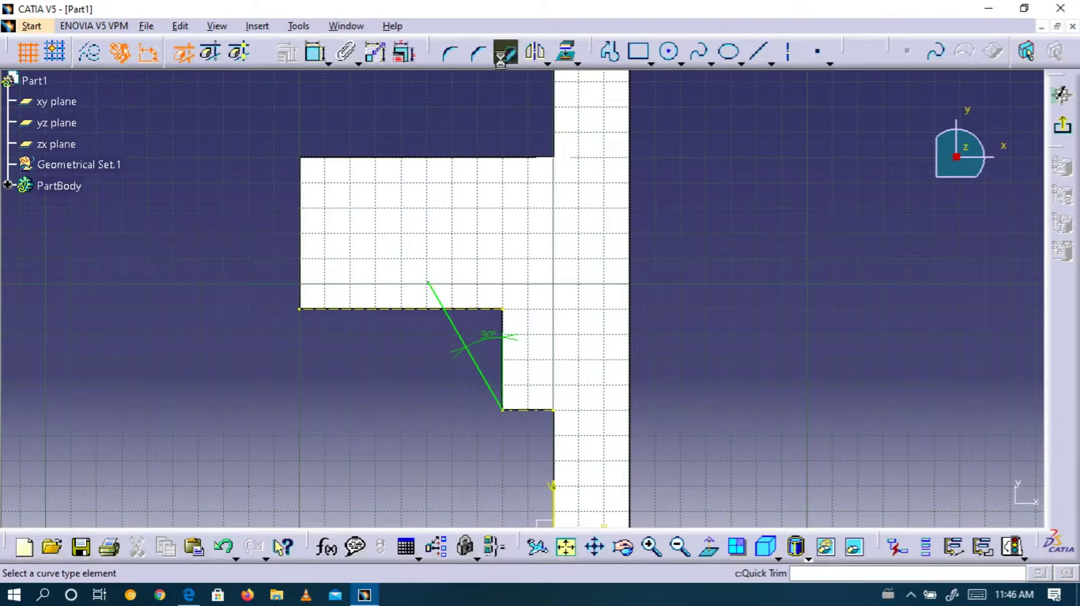
pyautogui.click(440, 292)
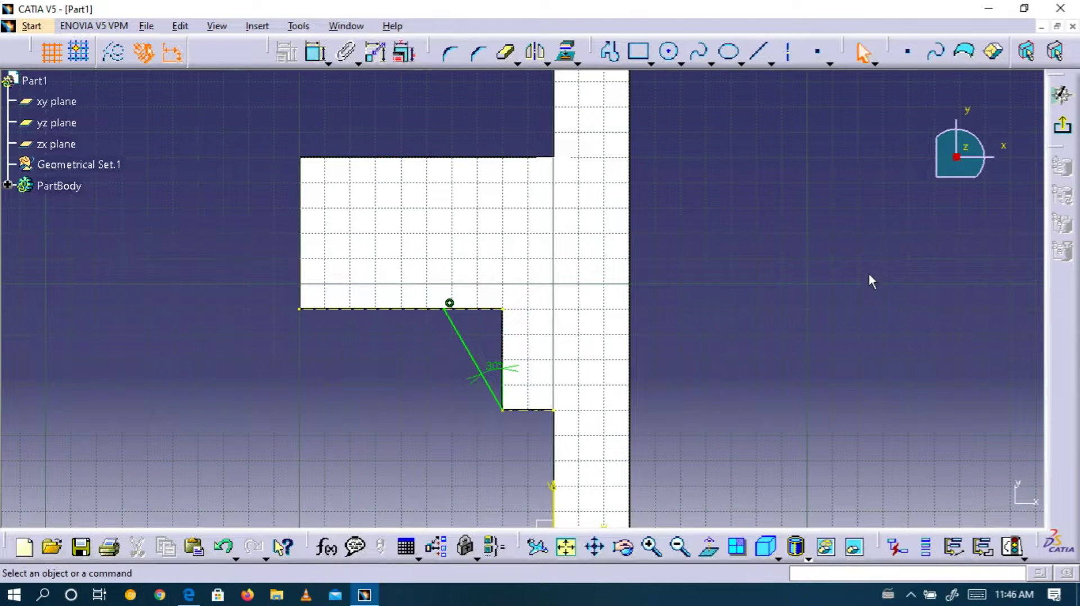
pyautogui.click(1062, 124)
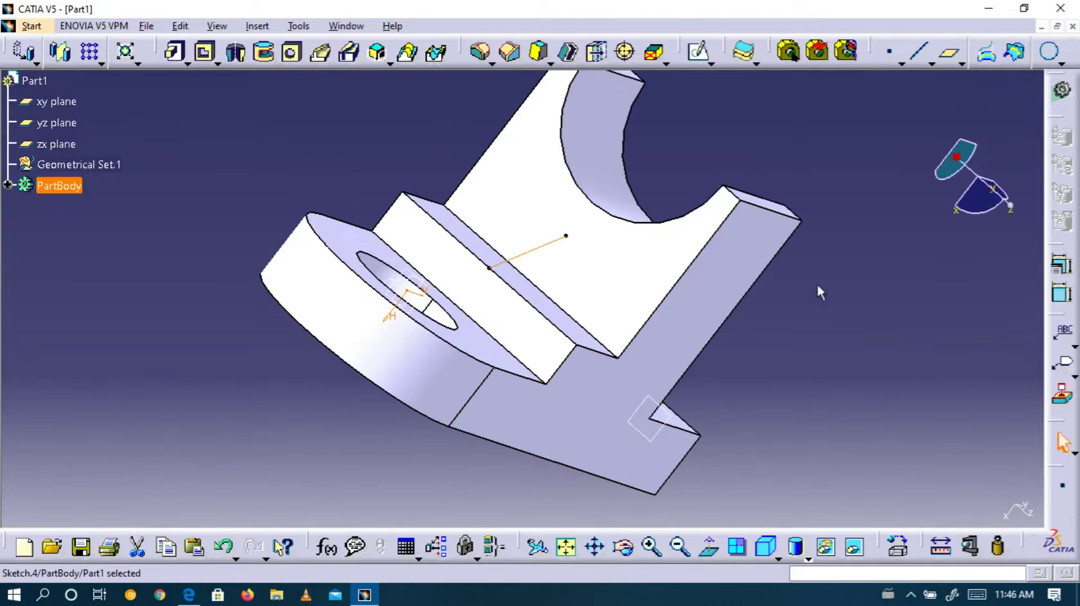
# Step: Create a From Side stiffener from the sloped line's sketch, checking the rib width in part-18.pdf and setting Thickness1 to 20 mm
pyautogui.click(623, 546)
pyautogui.moveTo(393, 162); pyautogui.dragTo(312, 232)
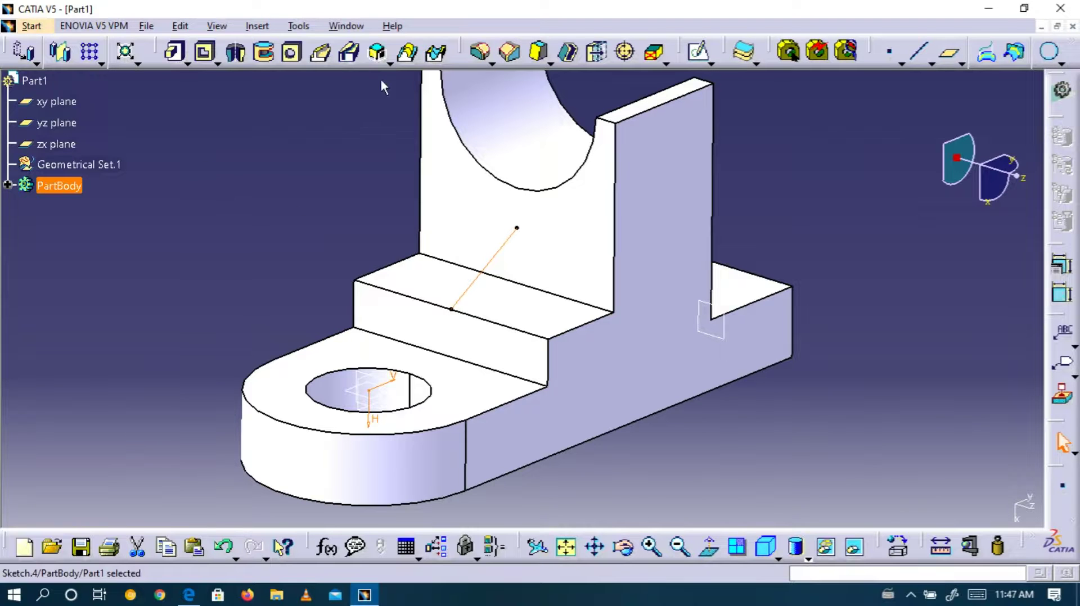
pyautogui.click(389, 63)
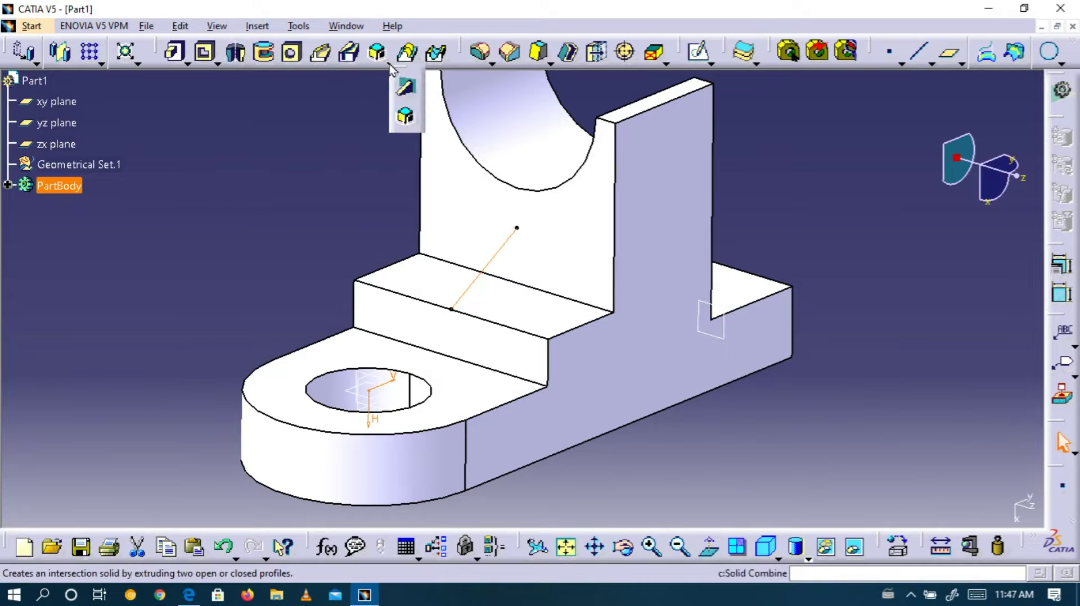
pyautogui.click(408, 89)
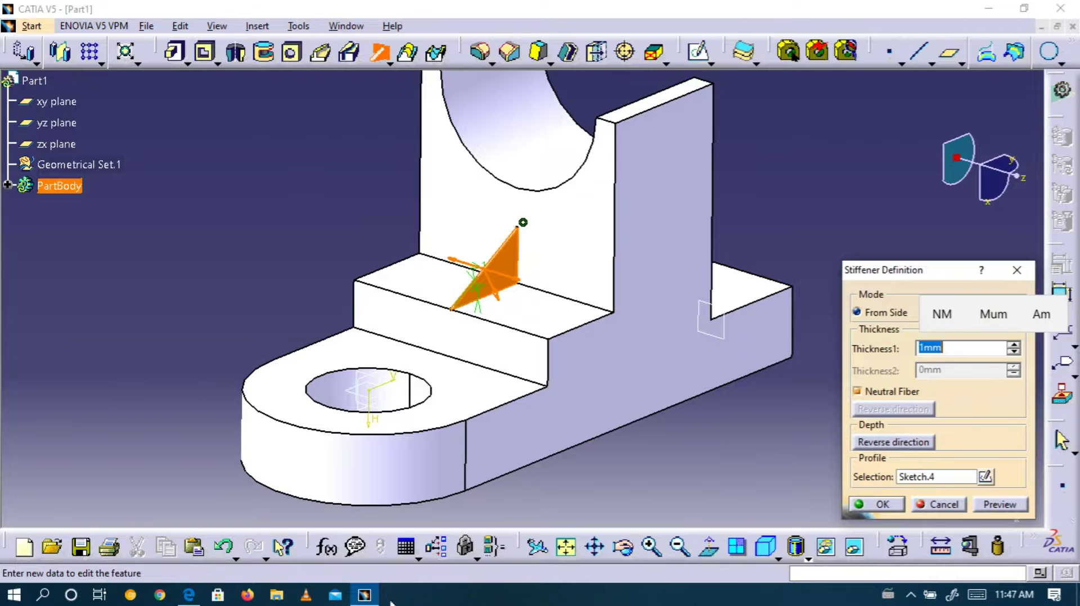
pyautogui.click(191, 597)
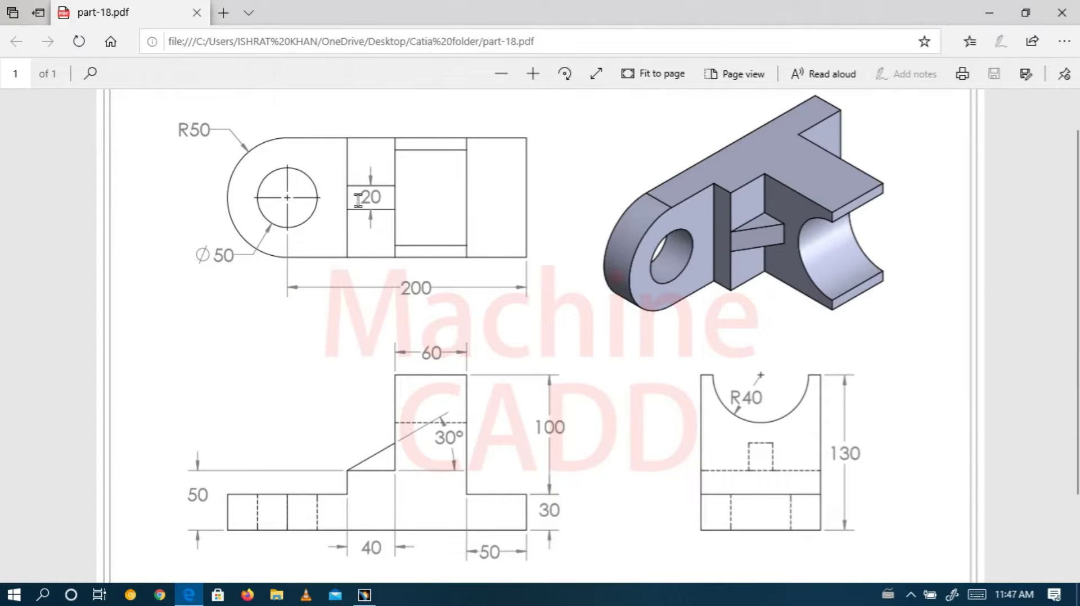
pyautogui.click(362, 595)
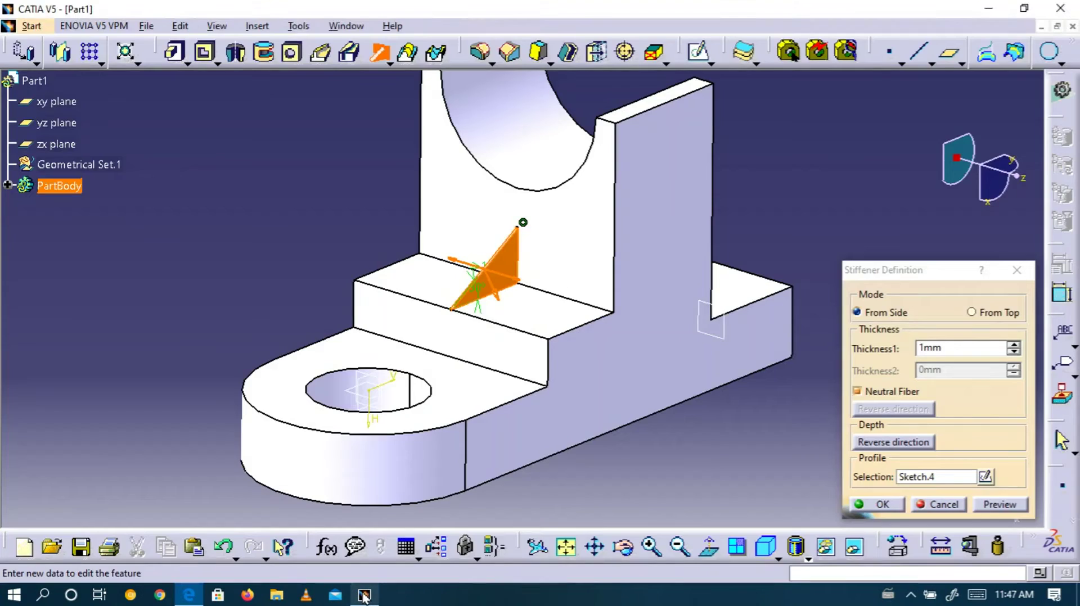
pyautogui.doubleClick(950, 348)
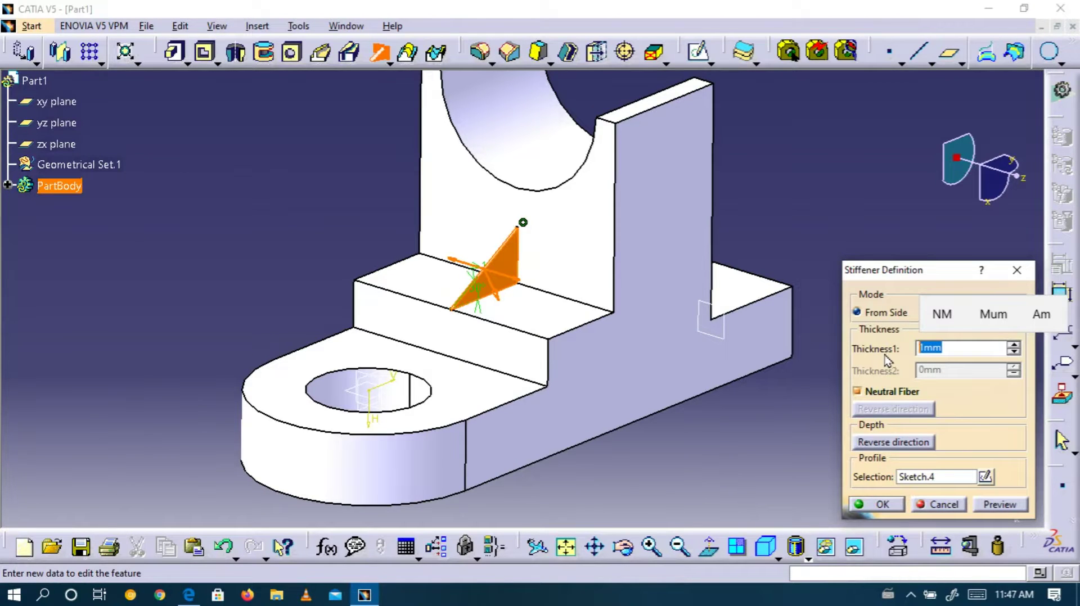
pyautogui.write('20')
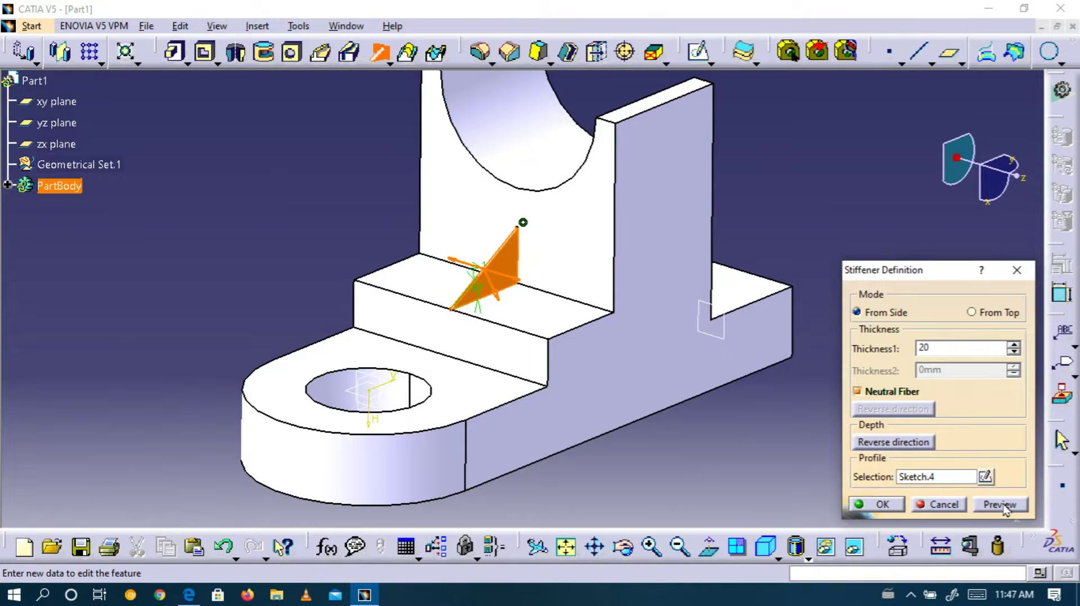
pyautogui.click(1000, 504)
pyautogui.click(882, 505)
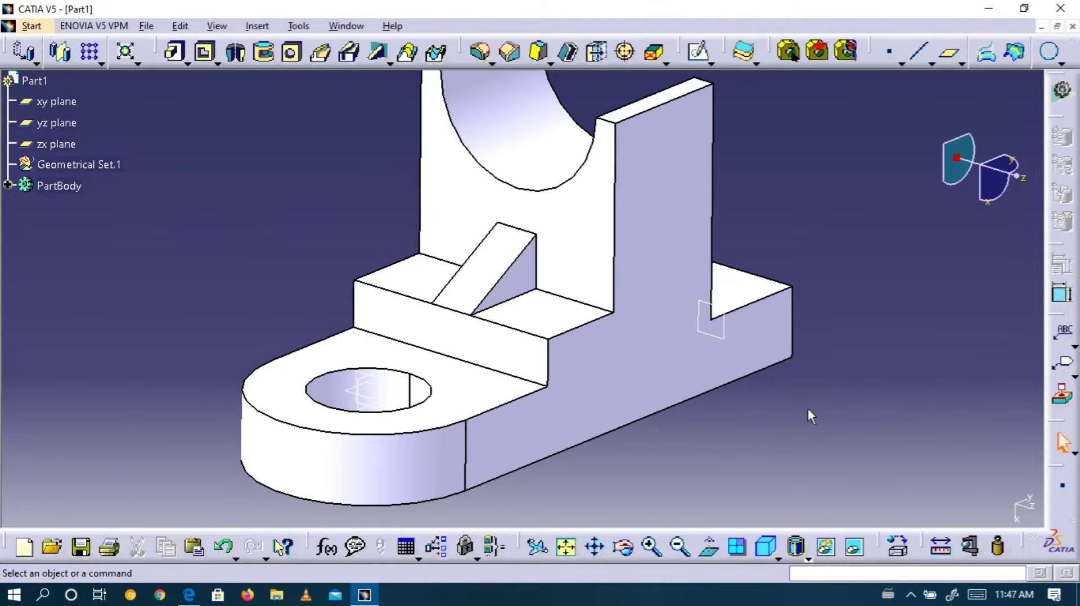
pyautogui.click(679, 545)
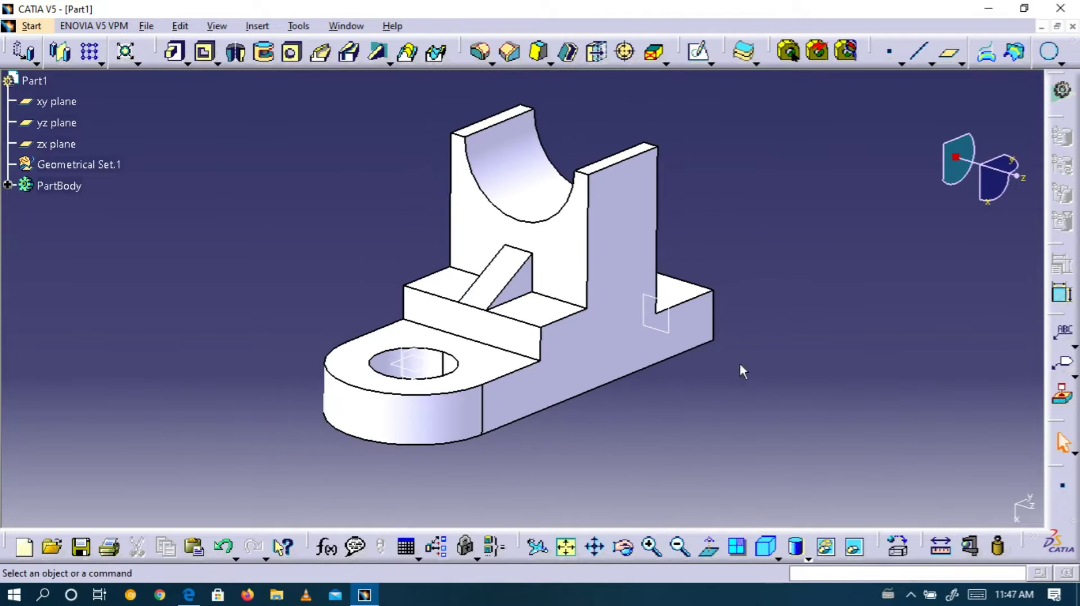
pyautogui.click(621, 543)
pyautogui.moveTo(349, 291); pyautogui.dragTo(320, 275)
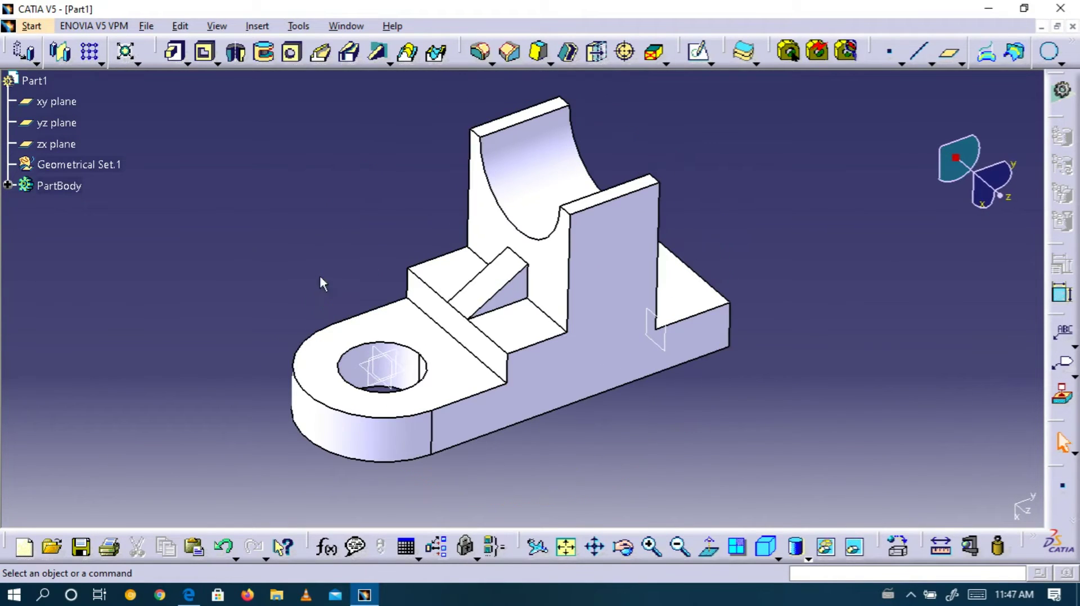